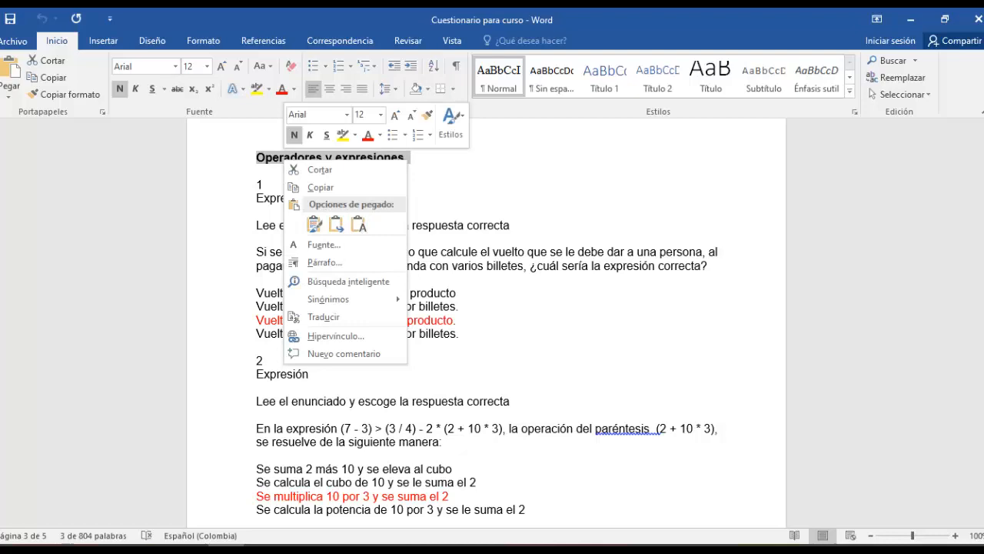
- Copy the "Operadores y expresiones" heading from the Word document and add it as a new question category in the Moodle course in Chrome
left_click(321, 187)
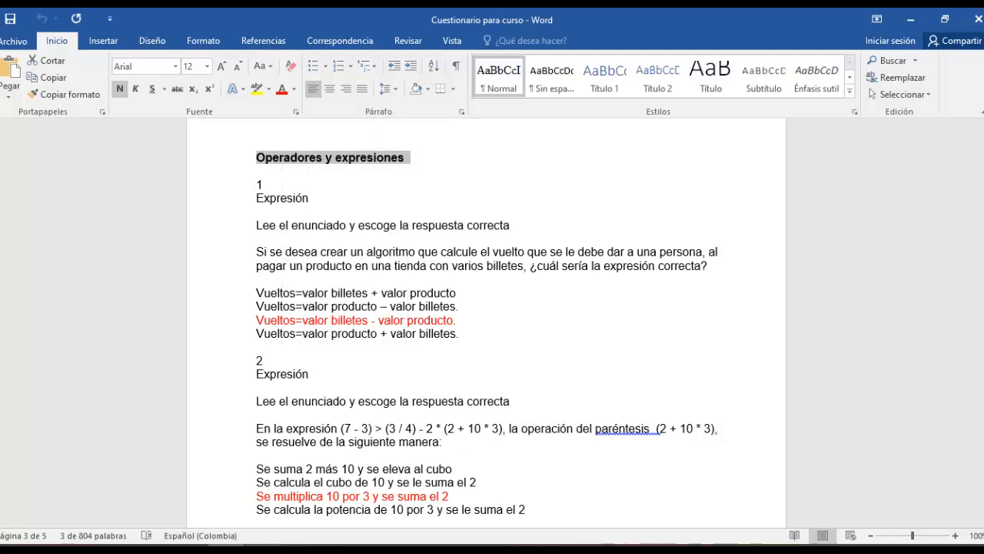
key("alt+Tab")
left_click(452, 405)
right_click(451, 405)
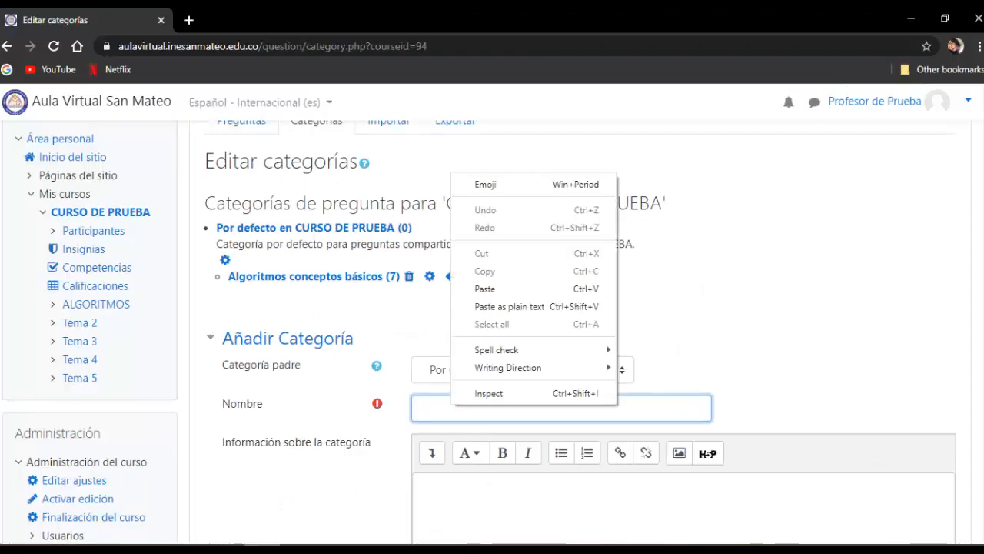
left_click(486, 288)
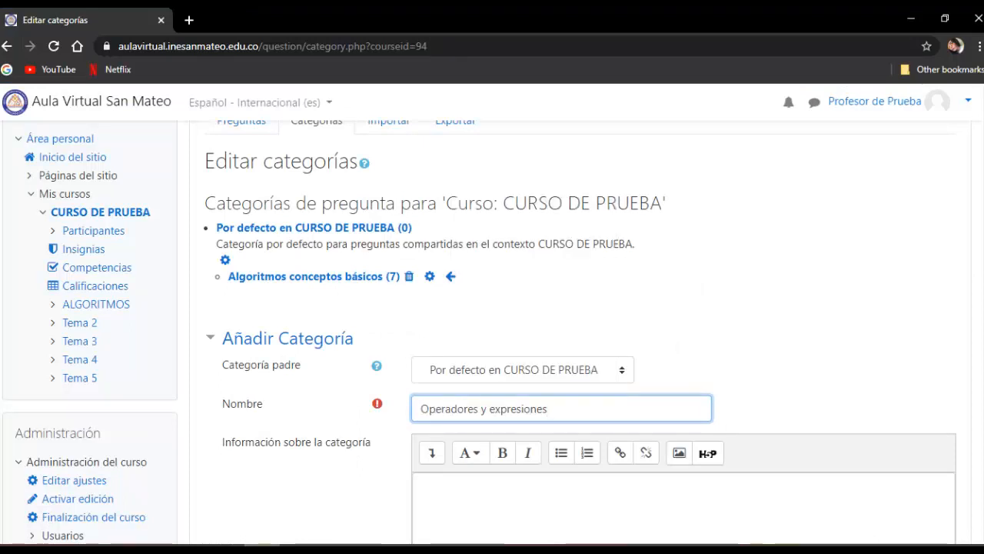
scroll(492, 331, "down", 5)
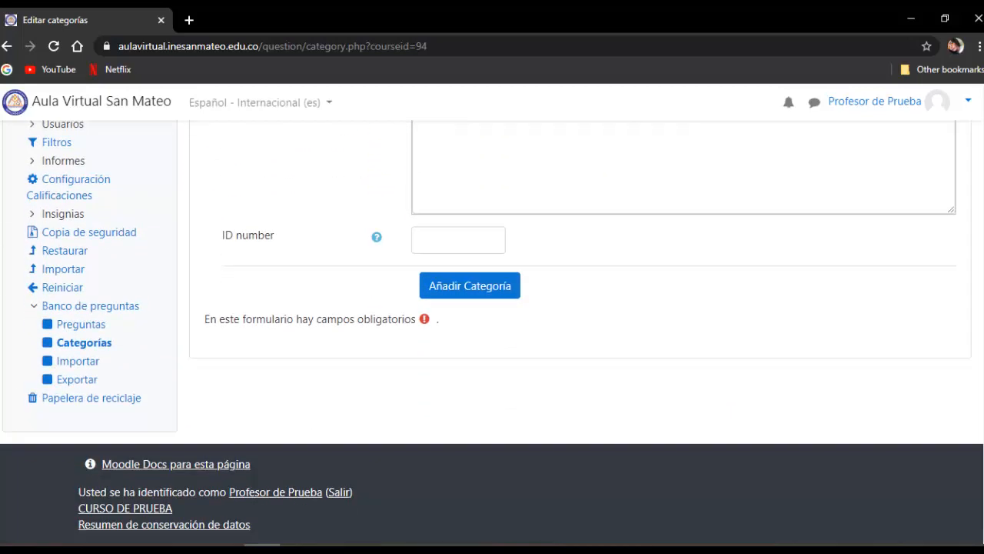
left_click(470, 286)
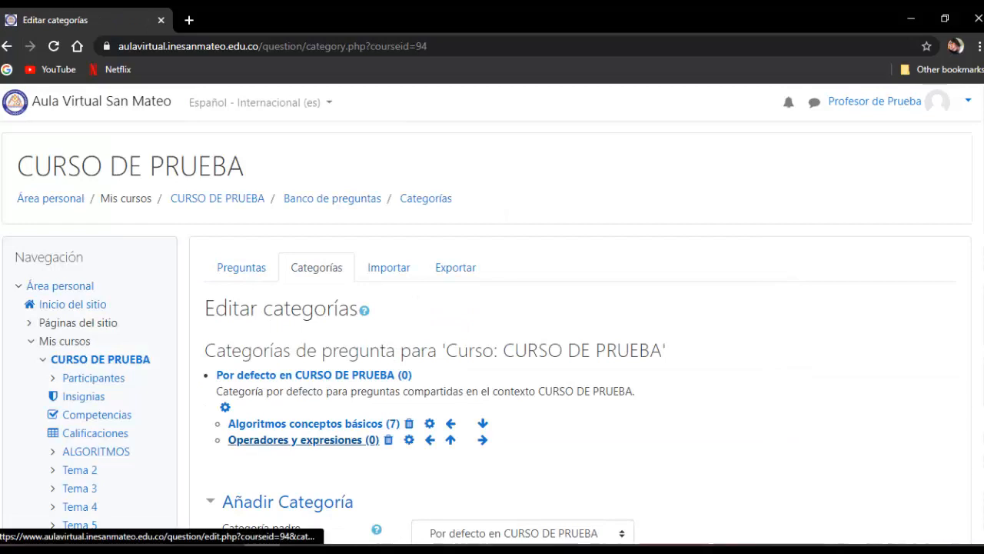
- Open the "Operadores y expresiones" category in the question bank
scroll(323, 445, "down", 1)
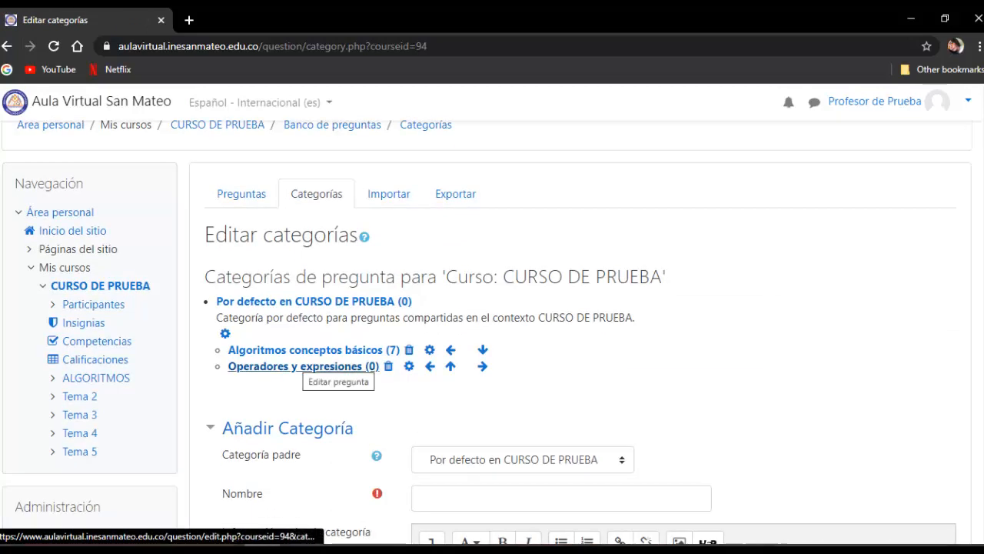
scroll(323, 369, "down", 1)
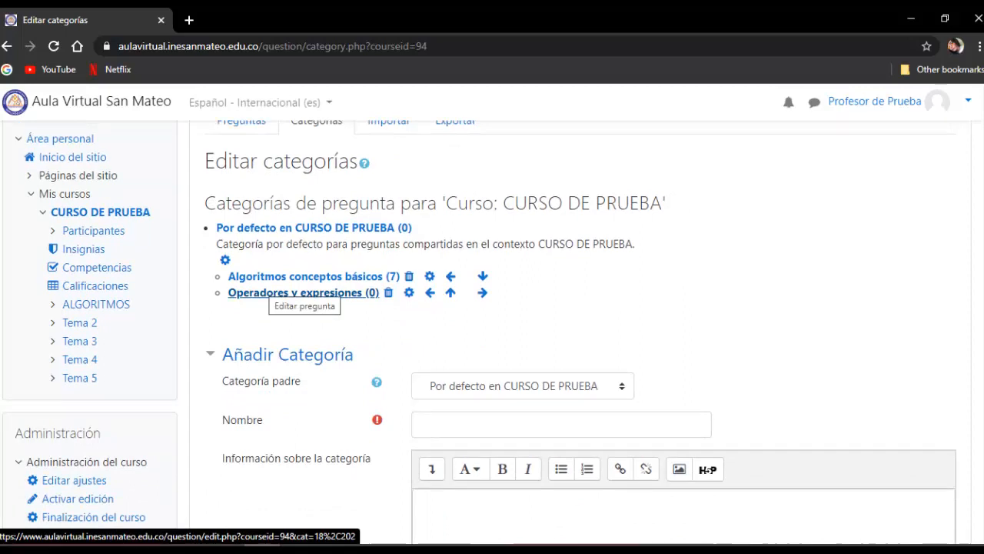
left_click(300, 292)
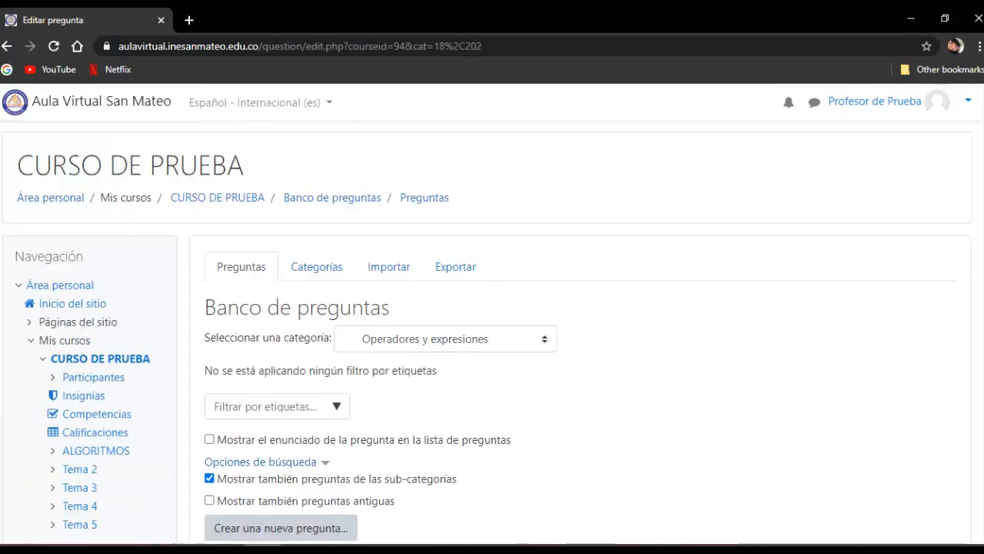
- Create a new question of type "Opción múltiple" in this category
scroll(492, 308, "down", 3)
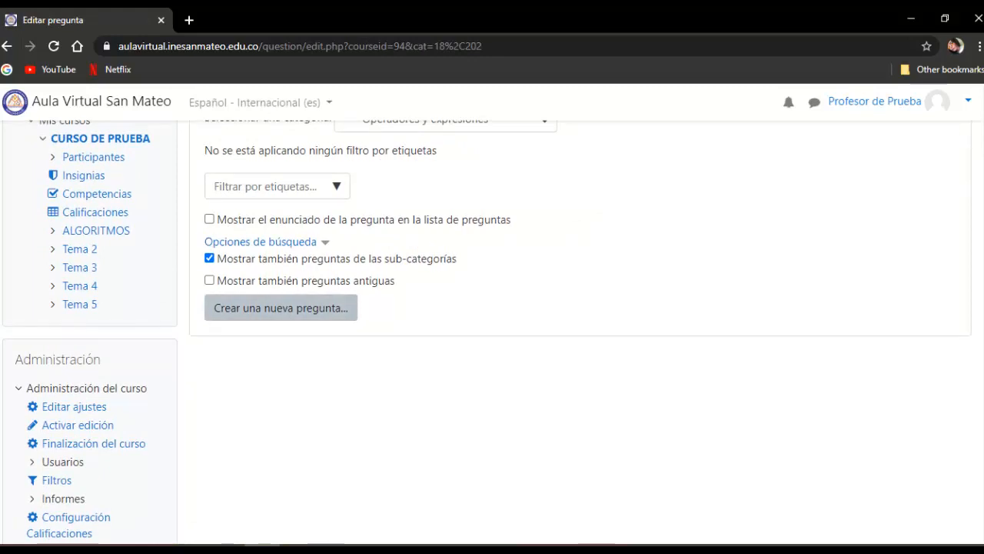
scroll(493, 332, "up", 1)
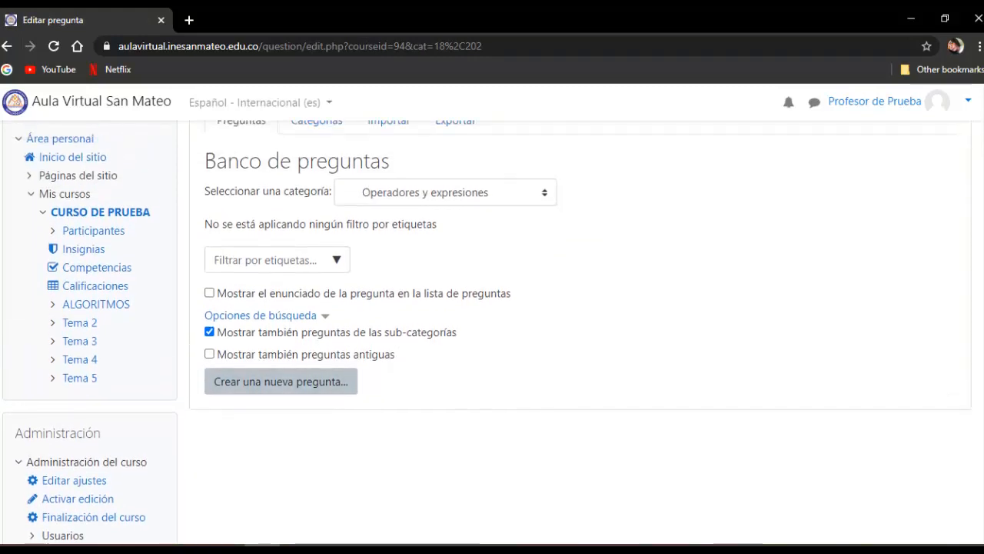
left_click(280, 382)
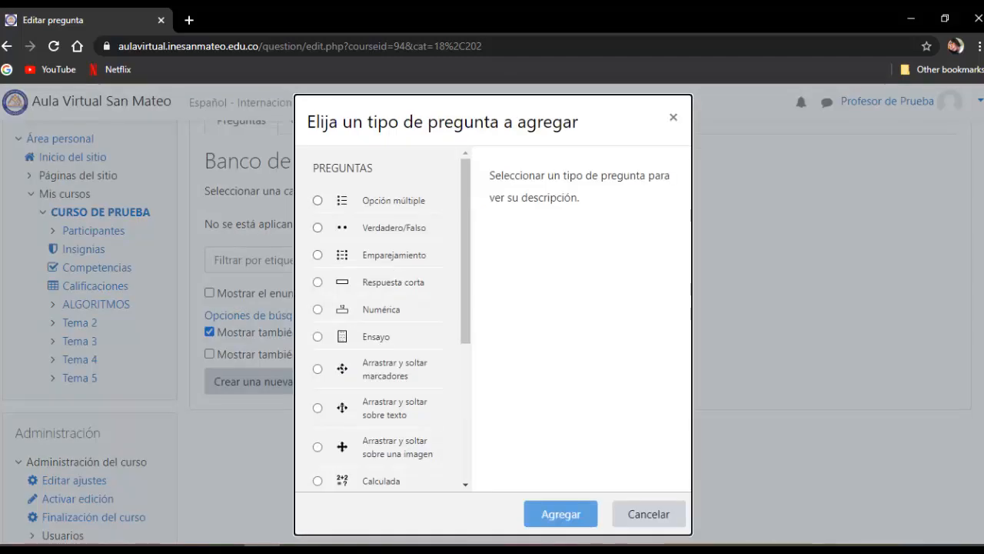
scroll(388, 323, "down", 4)
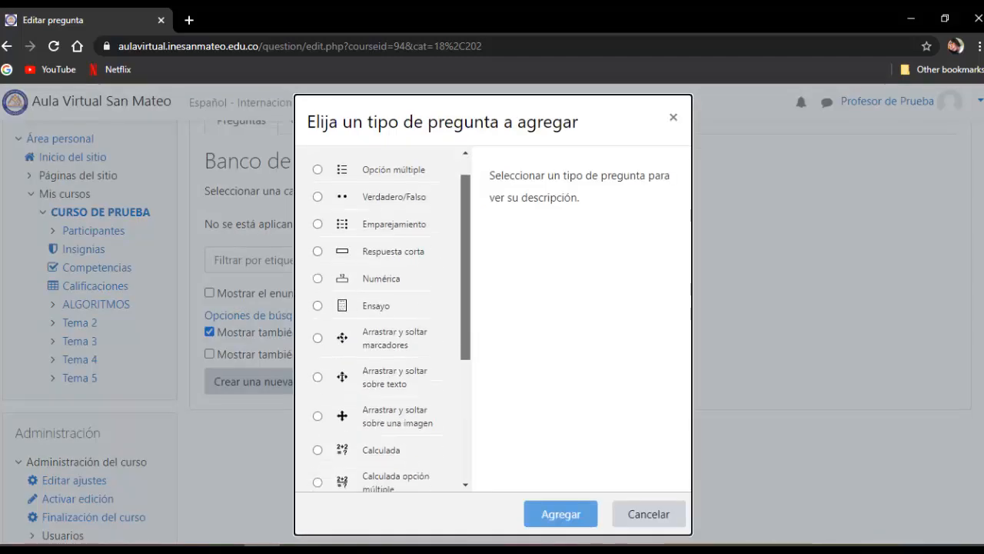
scroll(388, 323, "up", 5)
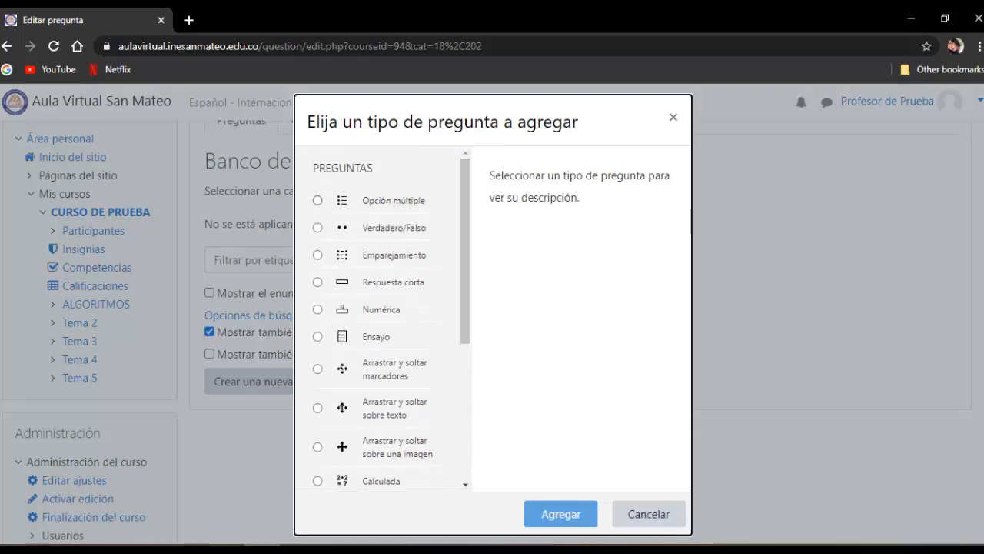
left_click(317, 200)
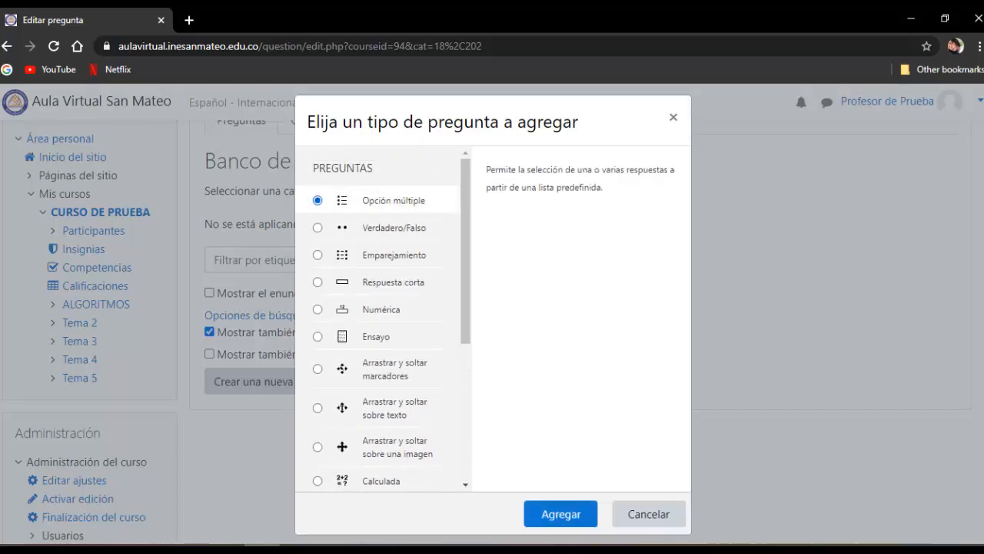
left_click(561, 513)
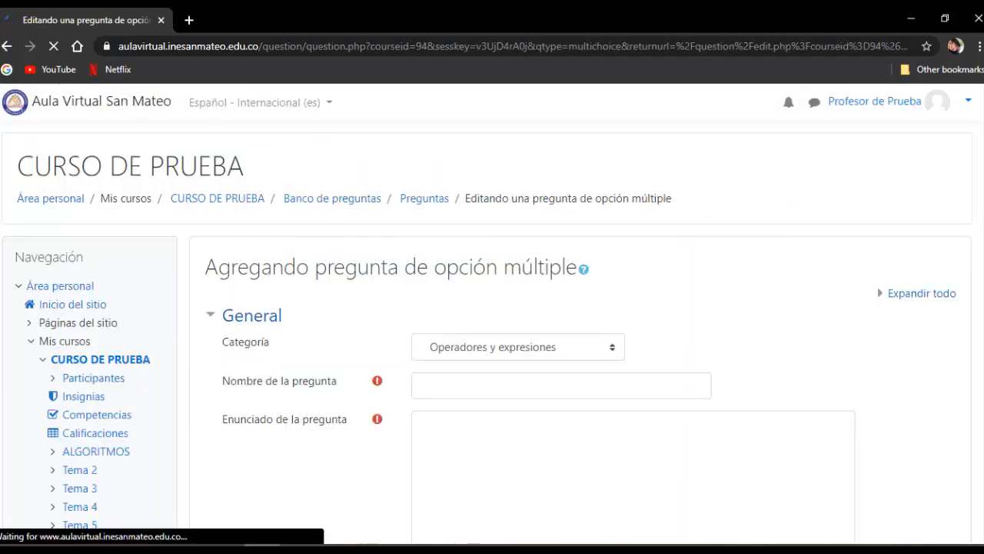
- Copy question 1's title "Expresión" from the Word document and paste it as the question name in the Moodle form
scroll(492, 332, "down", 1)
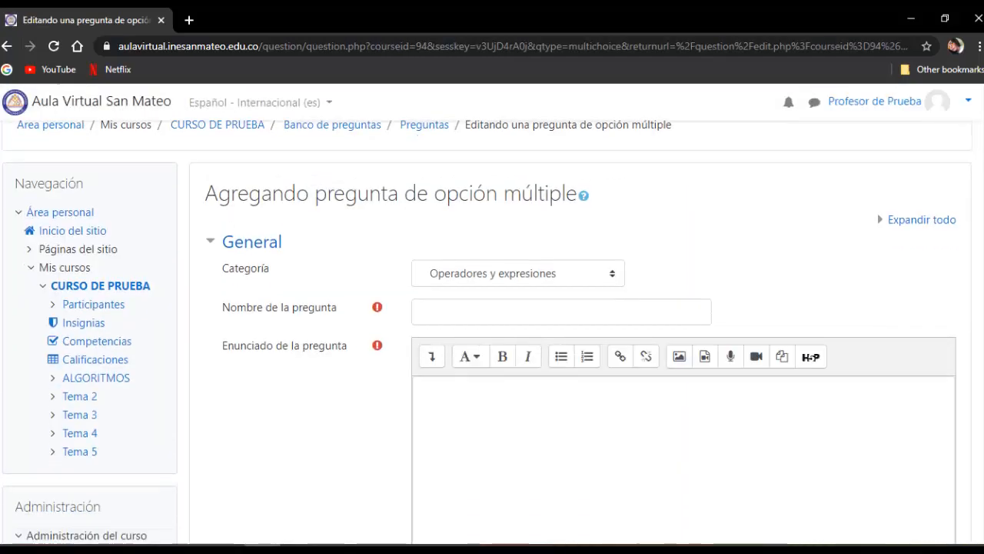
scroll(492, 332, "down", 1)
scroll(492, 333, "down", 1)
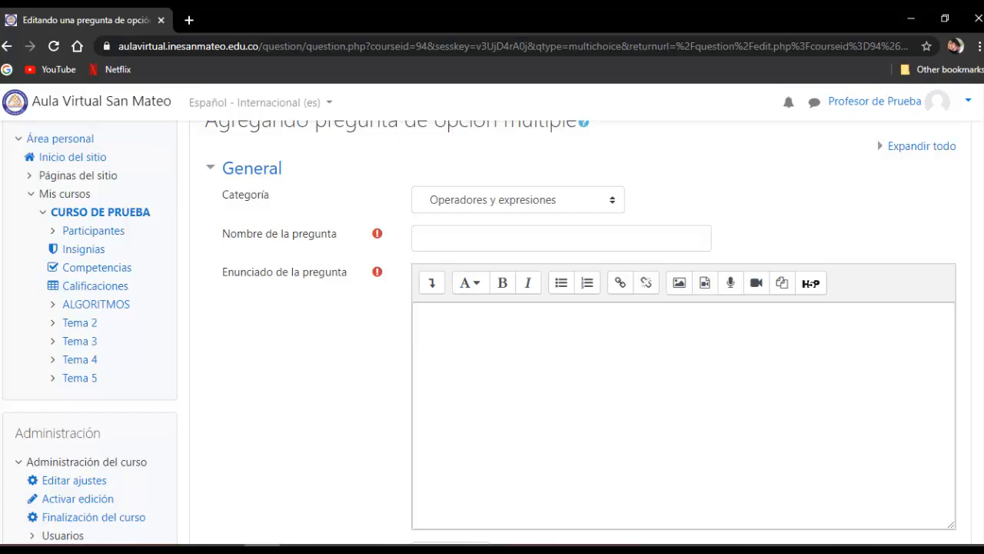
key("alt+Tab")
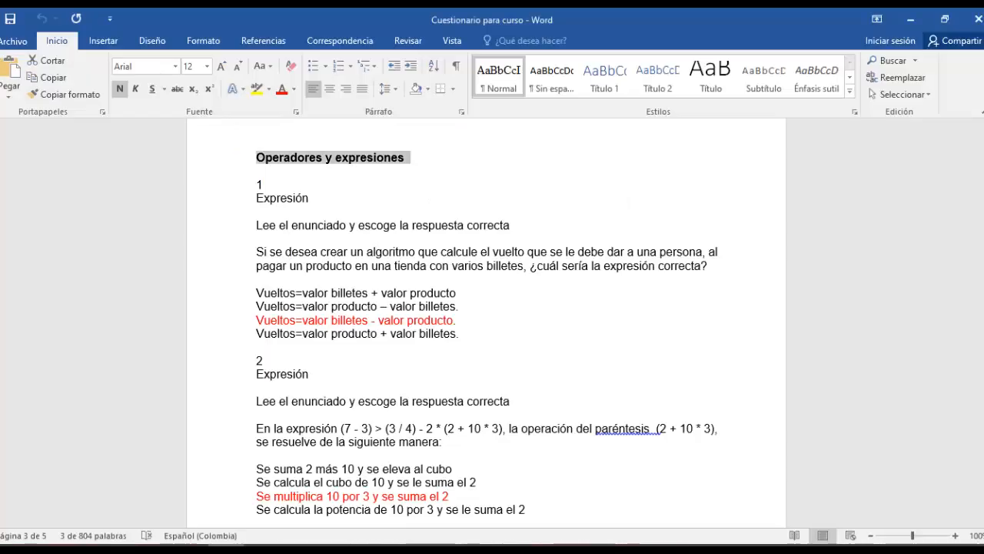
left_click_drag(256, 197, 311, 198)
right_click(306, 198)
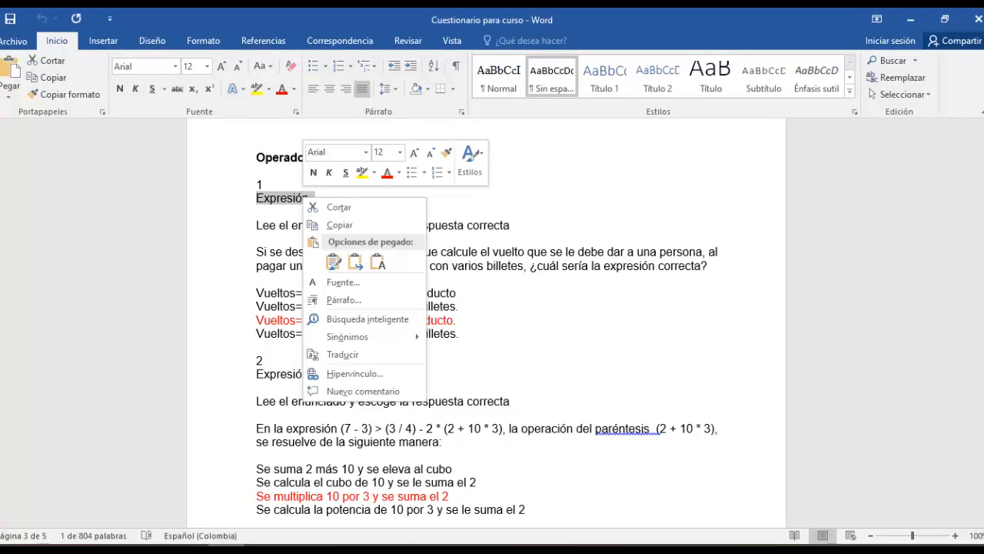
left_click(339, 224)
key("alt+Tab")
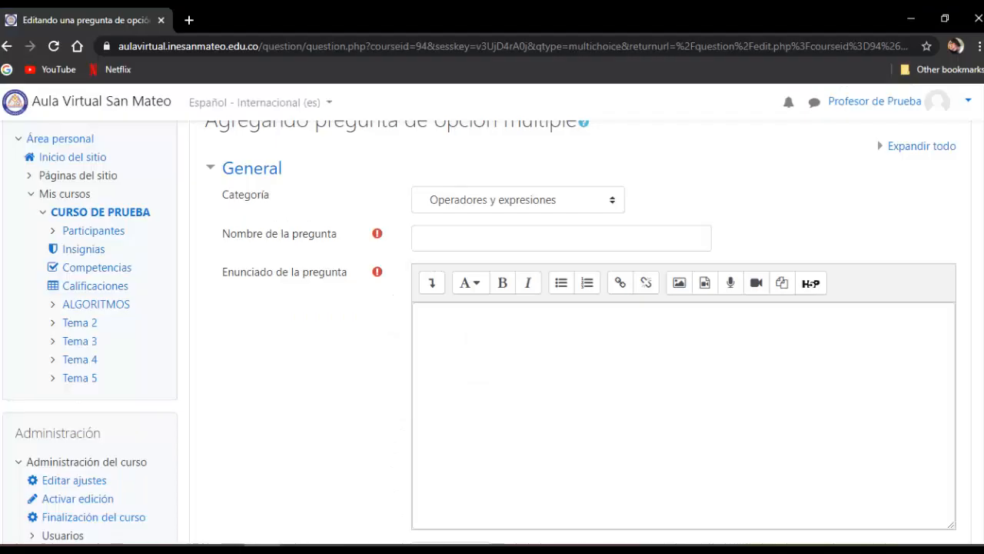
right_click(470, 238)
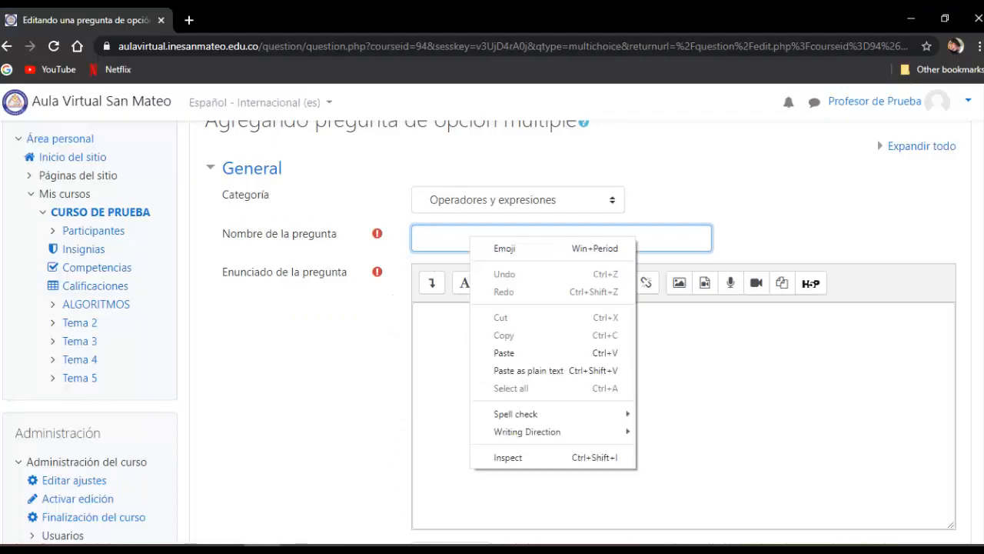
left_click(503, 352)
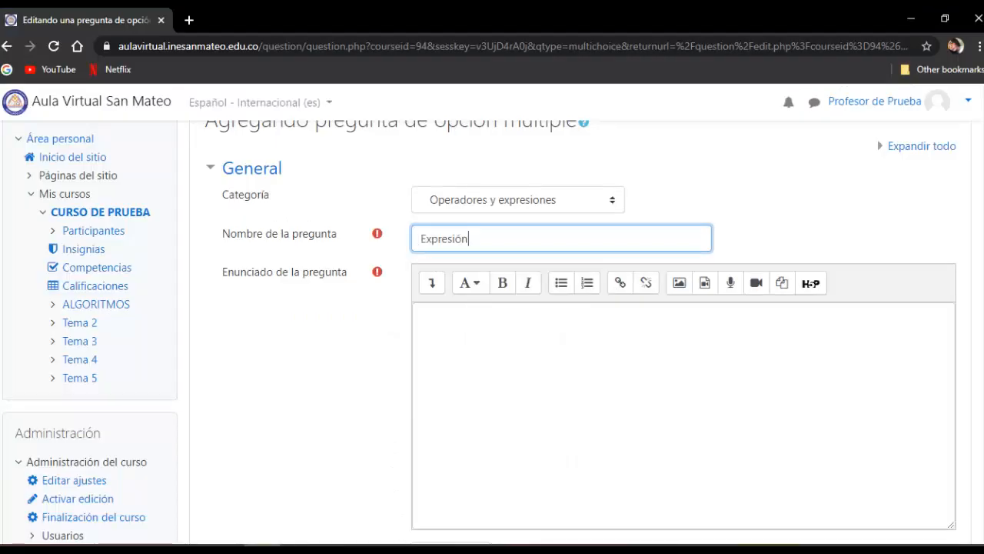
- Copy question 1's instruction and problem text about calculating the "vuelto" from Word into the Moodle question statement
scroll(492, 331, "down", 2)
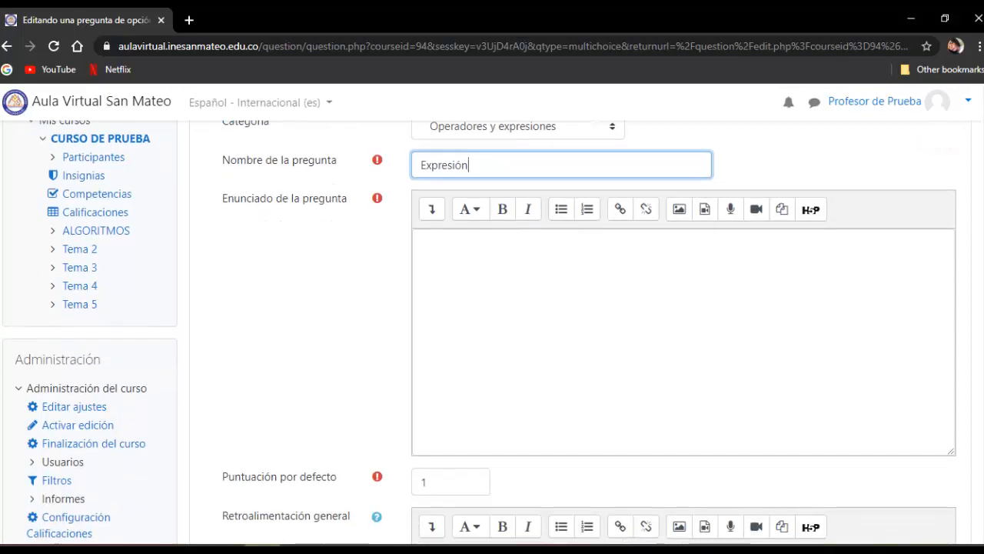
key("alt+Tab")
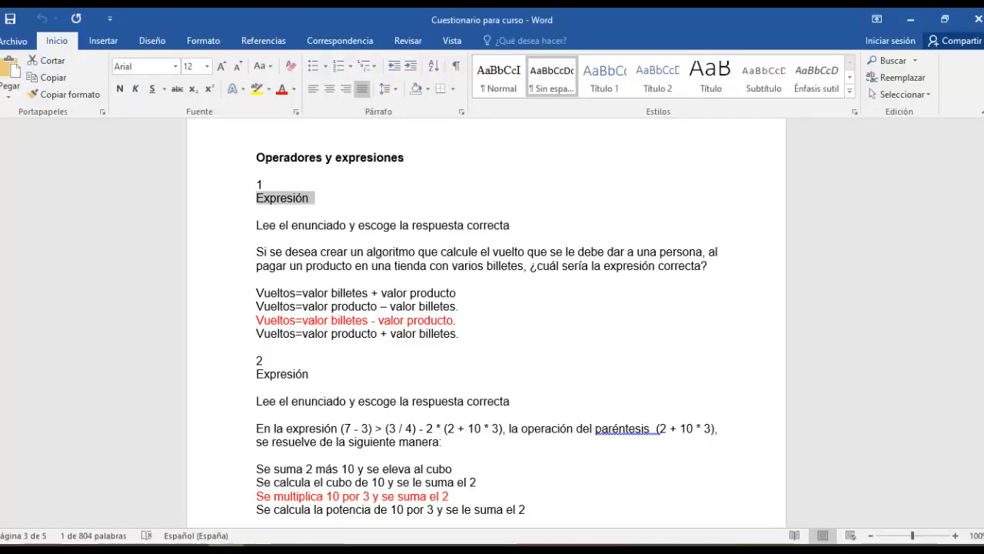
left_click_drag(256, 225, 259, 276)
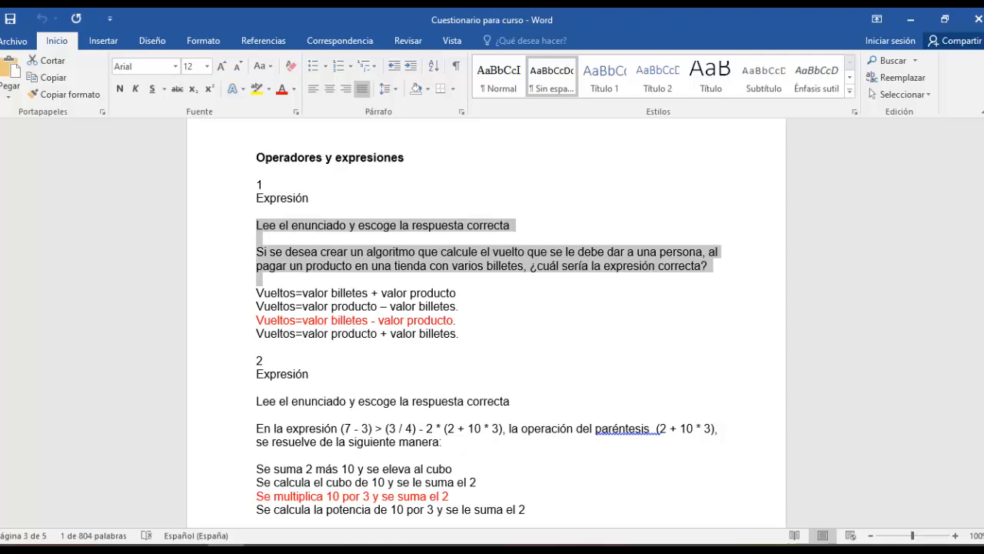
right_click(591, 264)
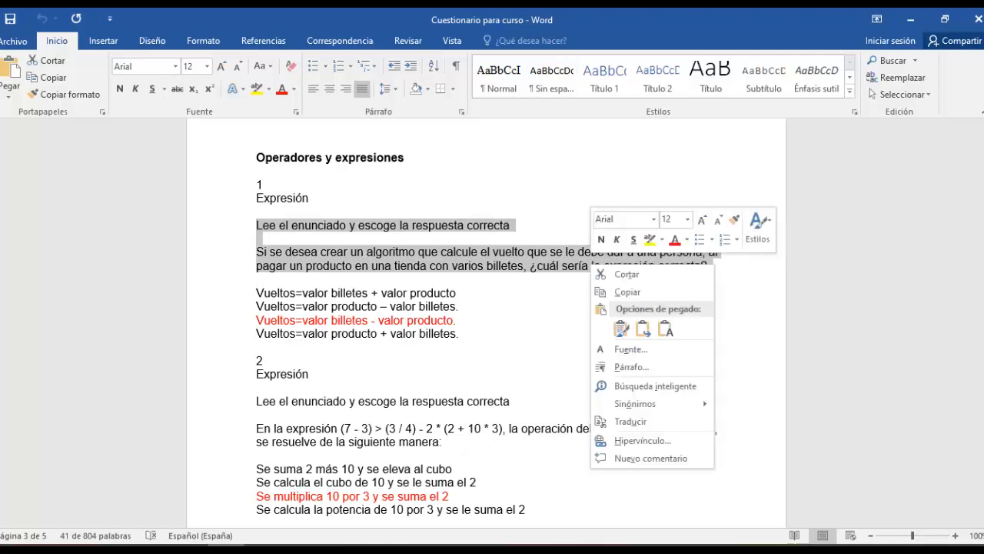
left_click(627, 291)
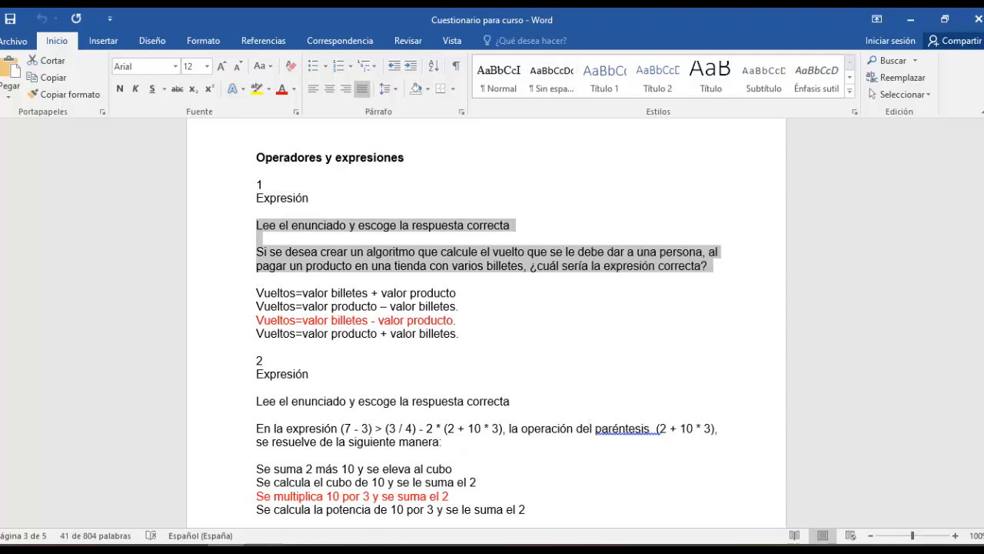
key("alt+Tab")
right_click(446, 267)
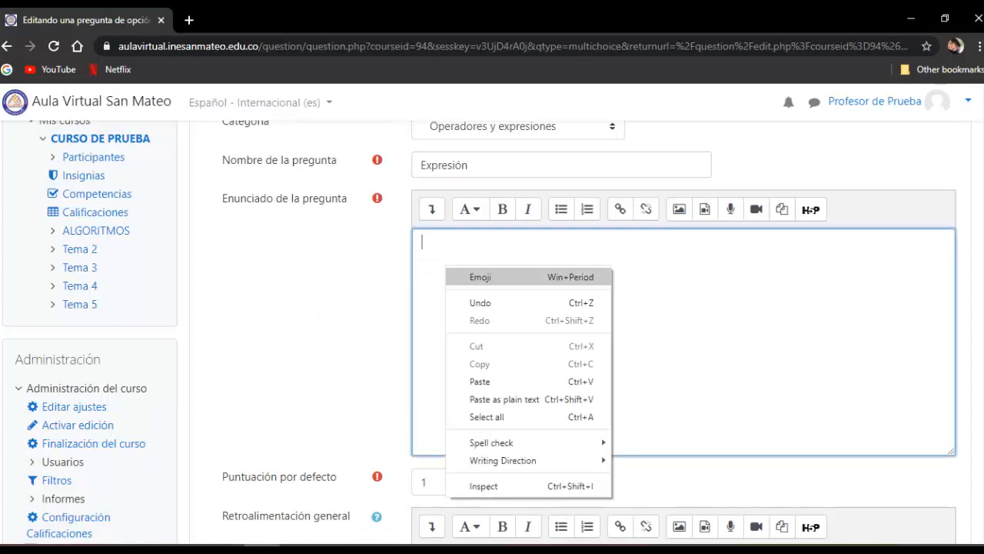
left_click(477, 380)
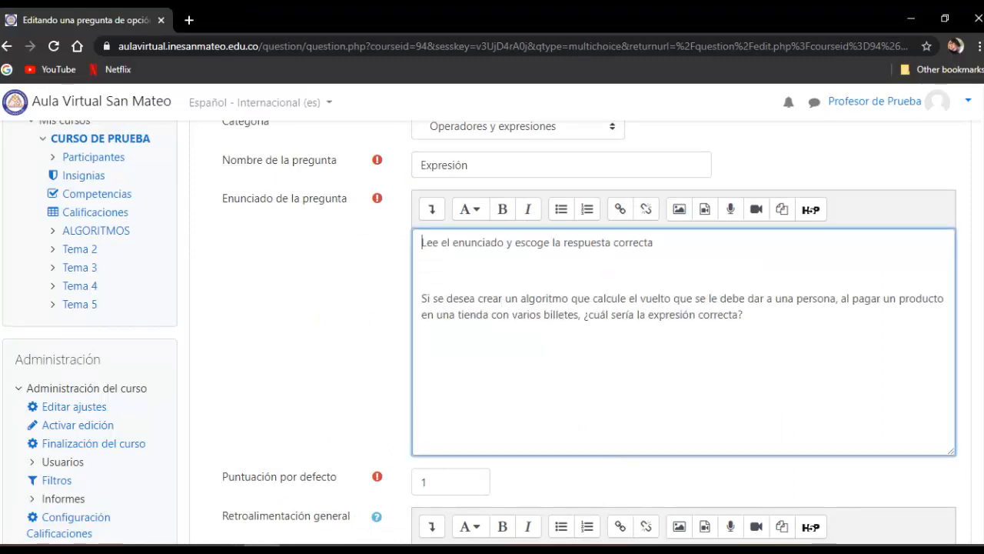
- Set the question's default score to 2
scroll(492, 331, "down", 3)
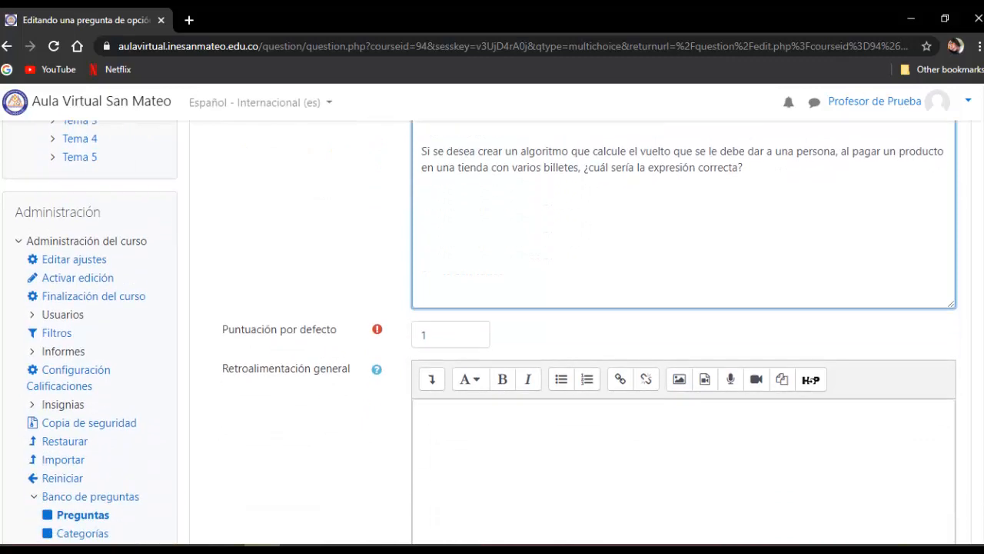
left_click(450, 334)
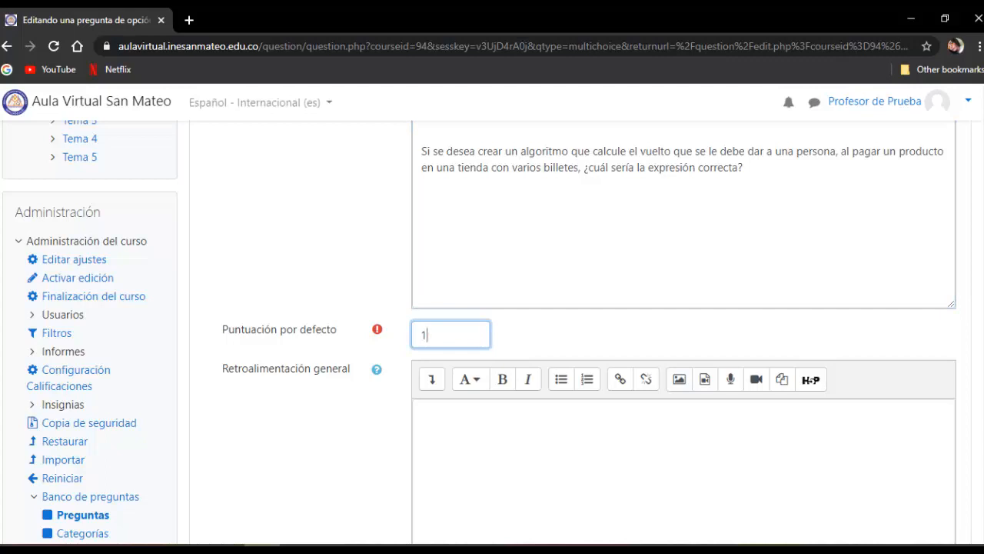
key("BackSpace")
type("2")
- Review the available choices for allowing one or several answers, keeping "Sólo una respuesta"
scroll(492, 330, "down", 2)
scroll(492, 330, "down", 2)
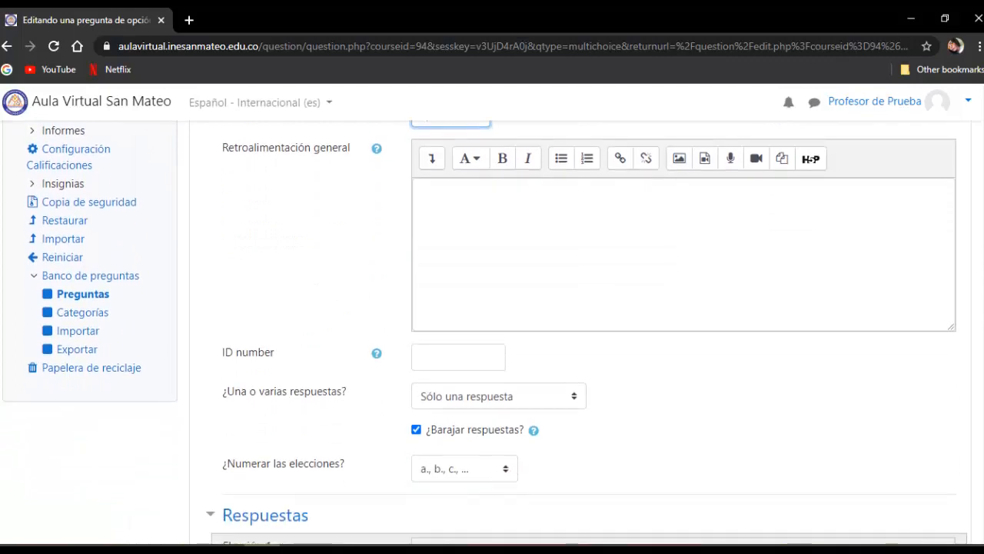
scroll(492, 331, "up", 1)
scroll(492, 331, "down", 1)
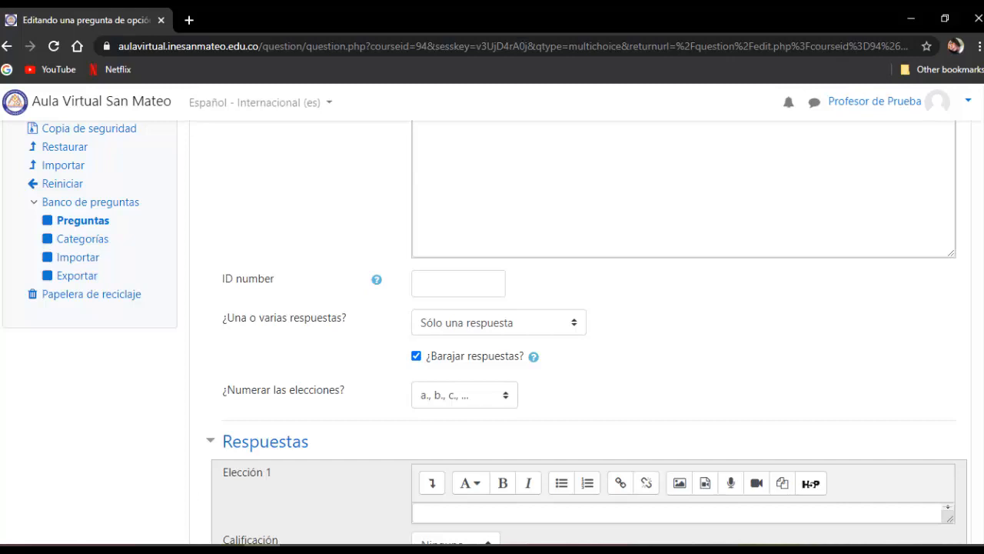
left_click(498, 322)
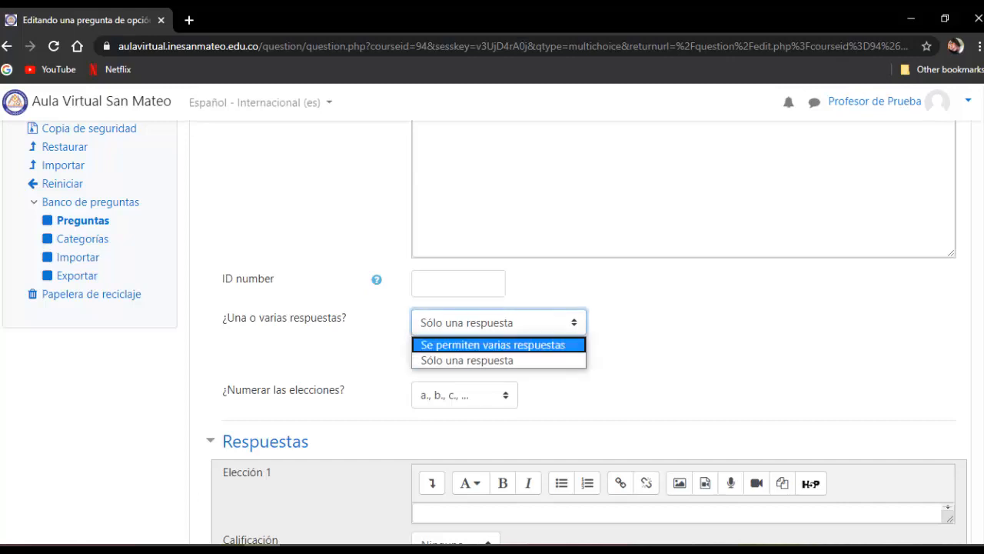
left_click(498, 322)
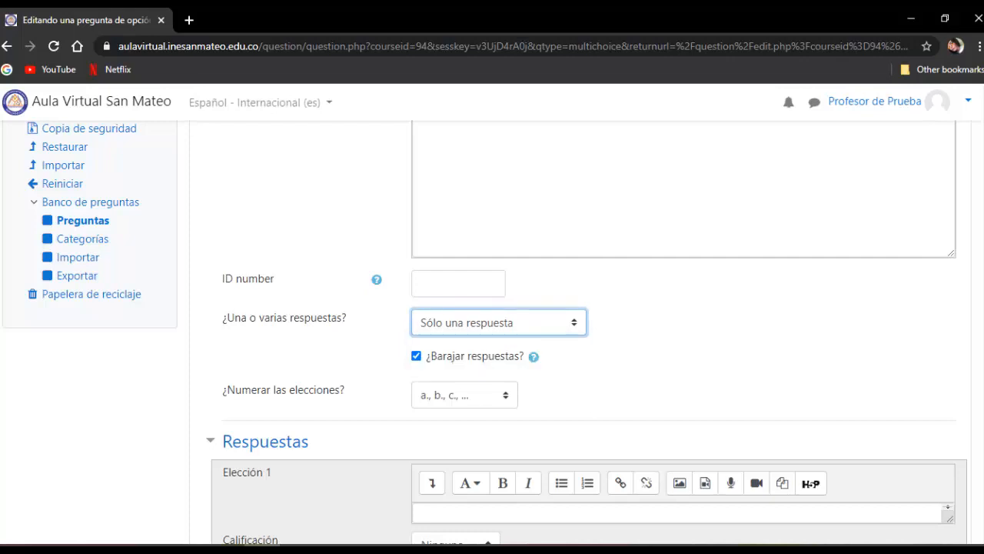
- Set the numbering style of the question's choices to "A., B., C., ..."
scroll(493, 331, "down", 1)
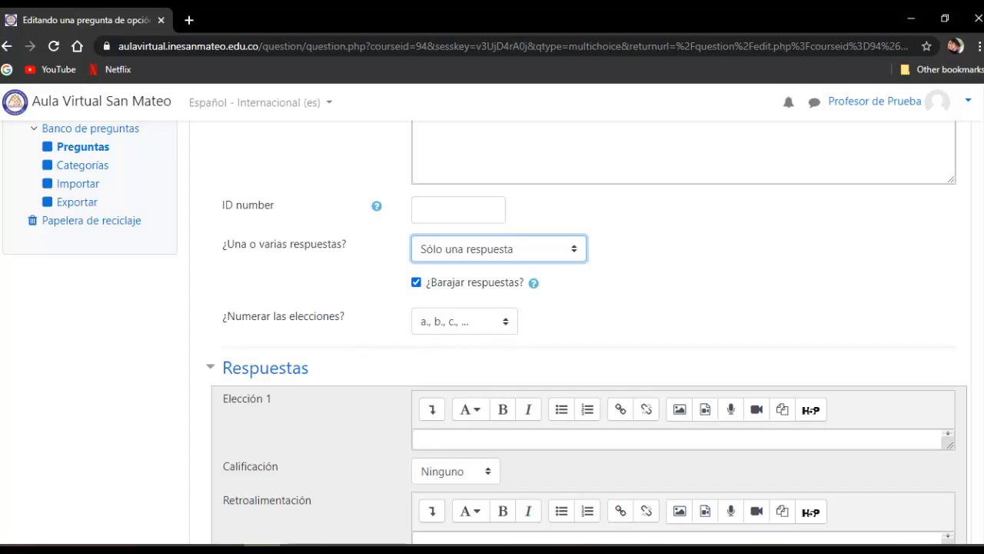
left_click(465, 322)
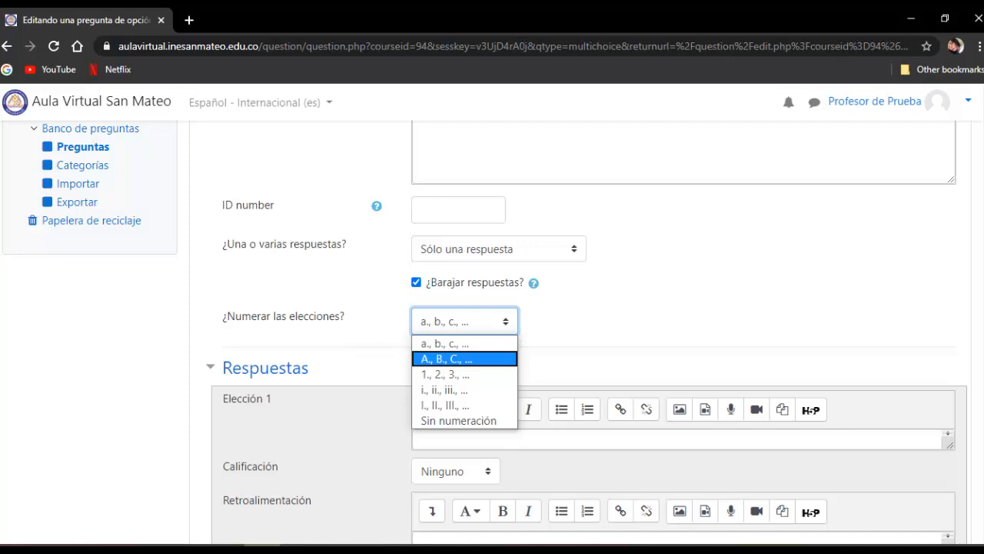
left_click(446, 358)
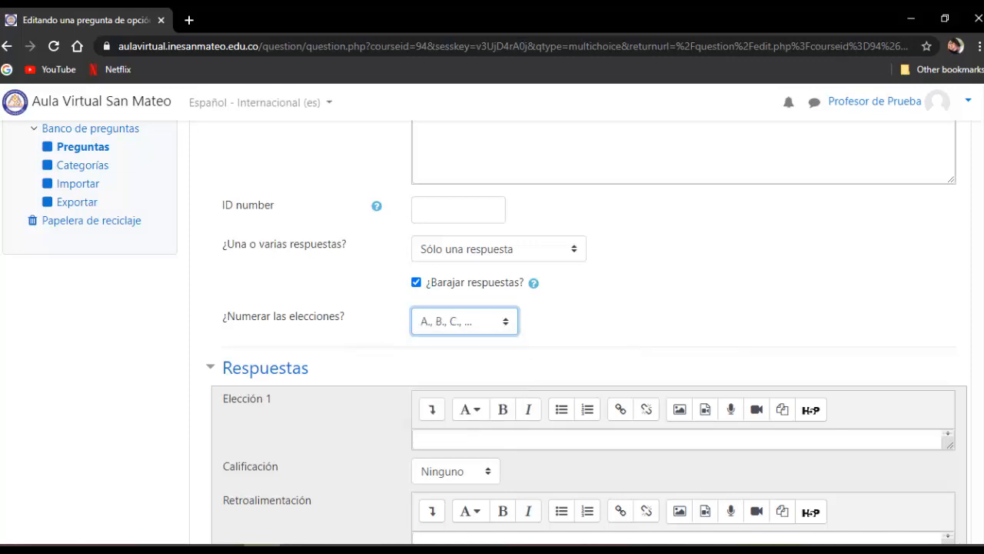
- Copy question 1's first answer "Vueltos=valor billetes + valor producto" from the Word document and paste it into Elección 1 of the Moodle form
scroll(585, 331, "down", 1)
scroll(585, 331, "down", 2)
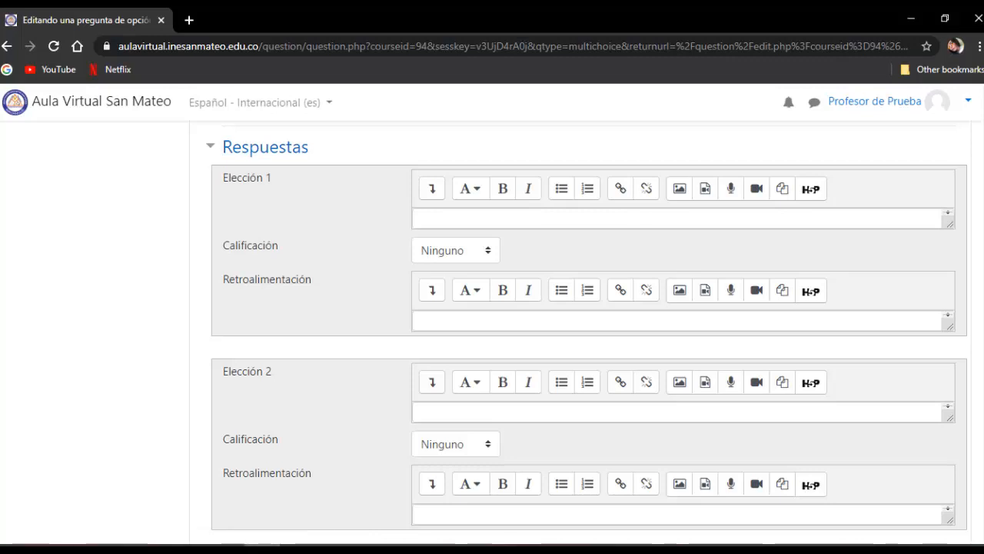
key("alt+Tab")
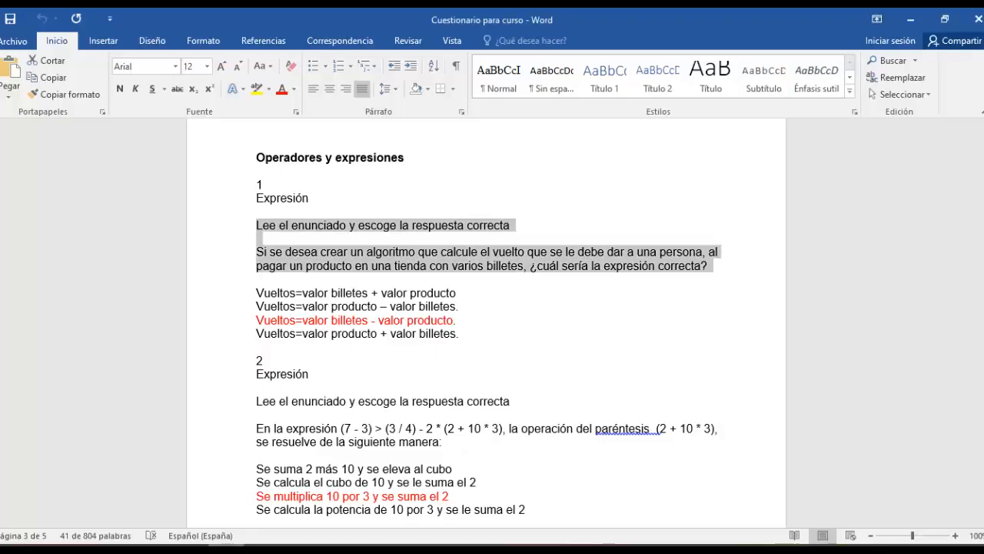
left_click_drag(256, 293, 458, 293)
right_click(459, 293)
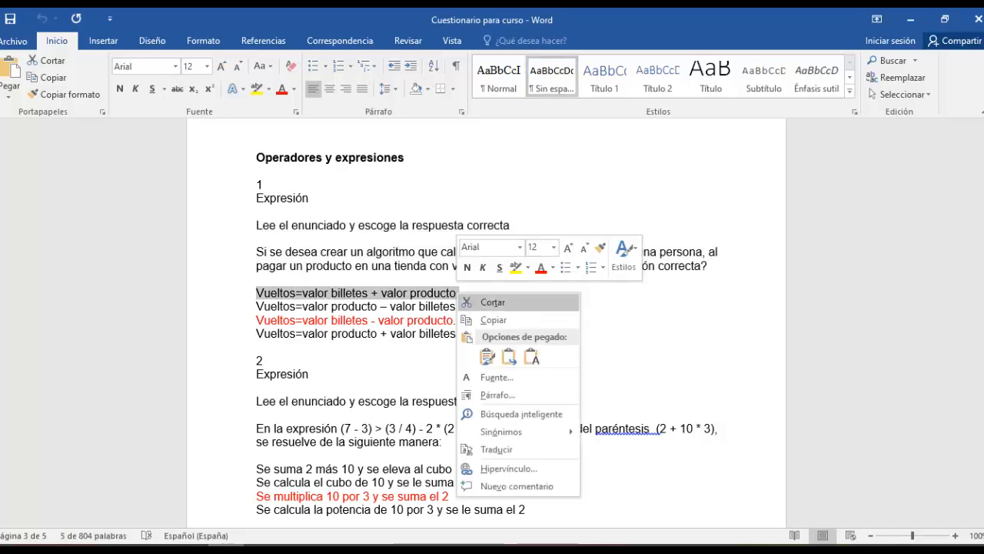
left_click(494, 320)
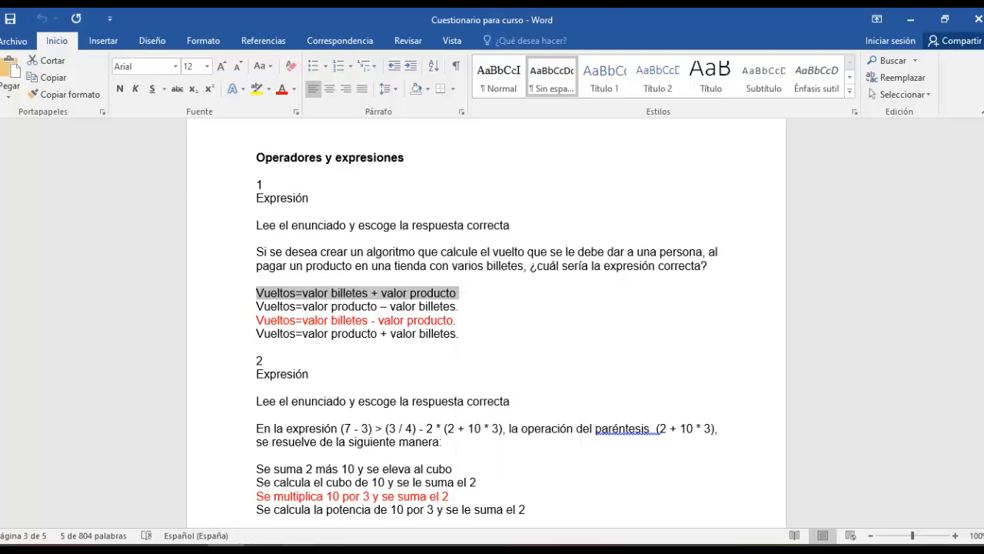
key("alt+Tab")
right_click(438, 220)
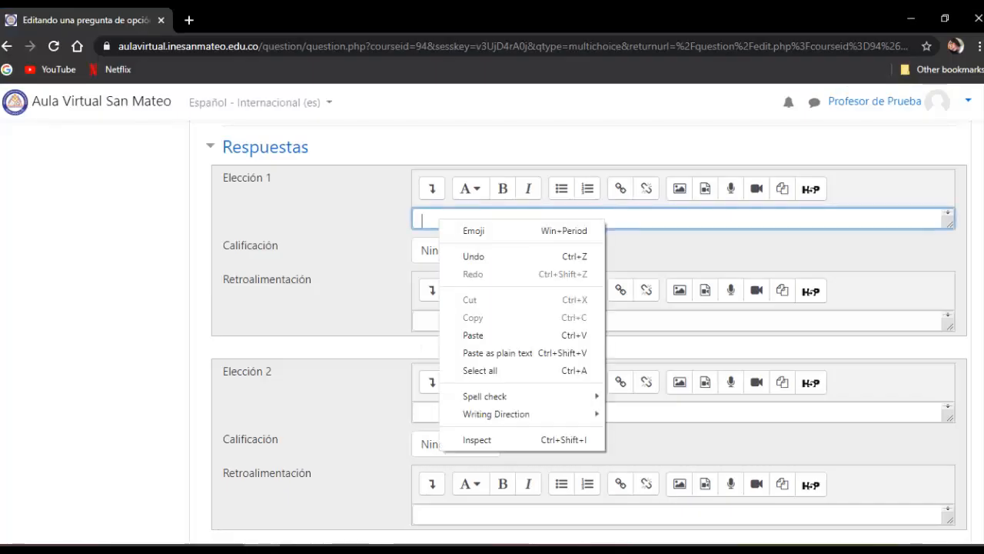
left_click(473, 335)
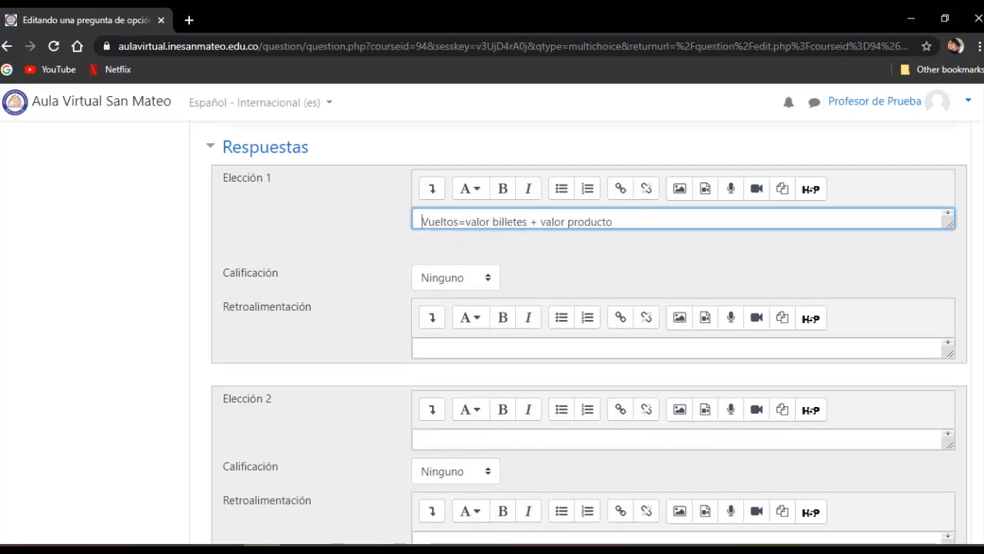
- Copy the second answer "Vueltos=valor producto – valor billetes" from Word and paste it into Elección 2 in Moodle
key("alt+Tab")
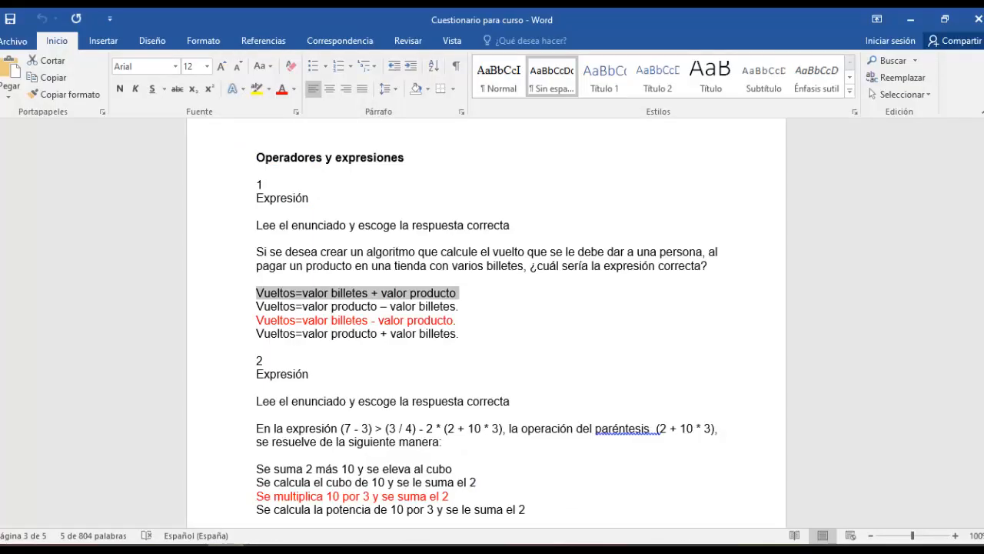
left_click_drag(256, 306, 456, 306)
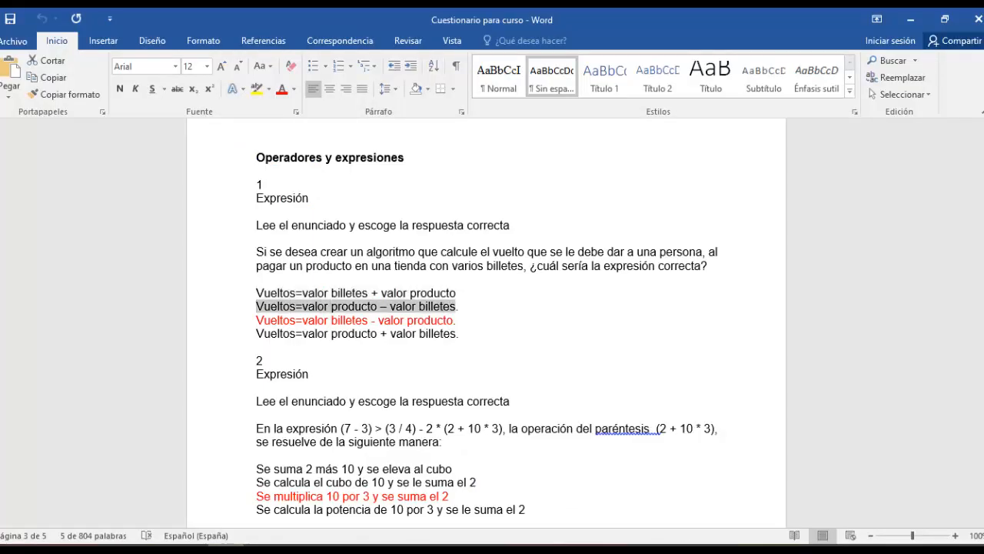
right_click(454, 306)
left_click(479, 331)
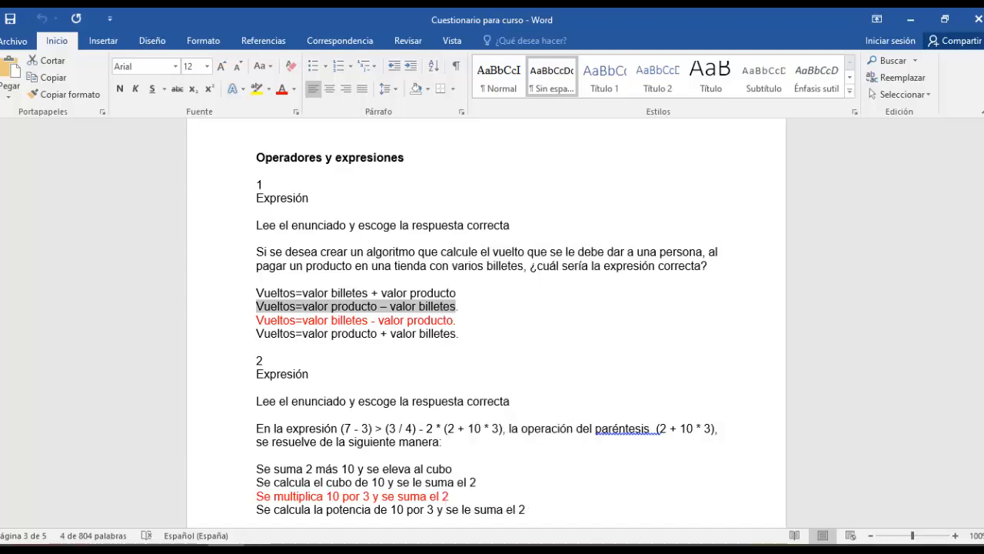
key("alt+Tab")
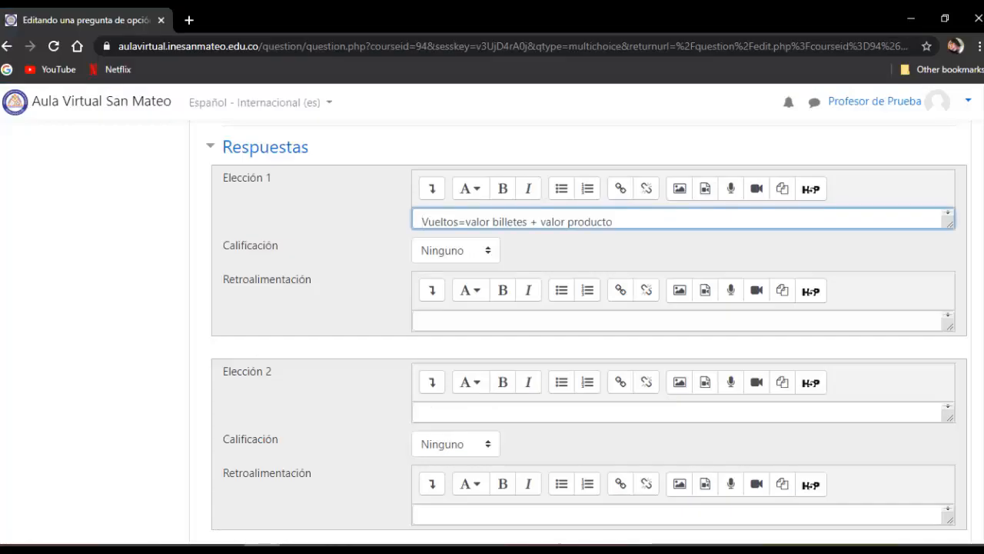
left_click(431, 411)
right_click(430, 409)
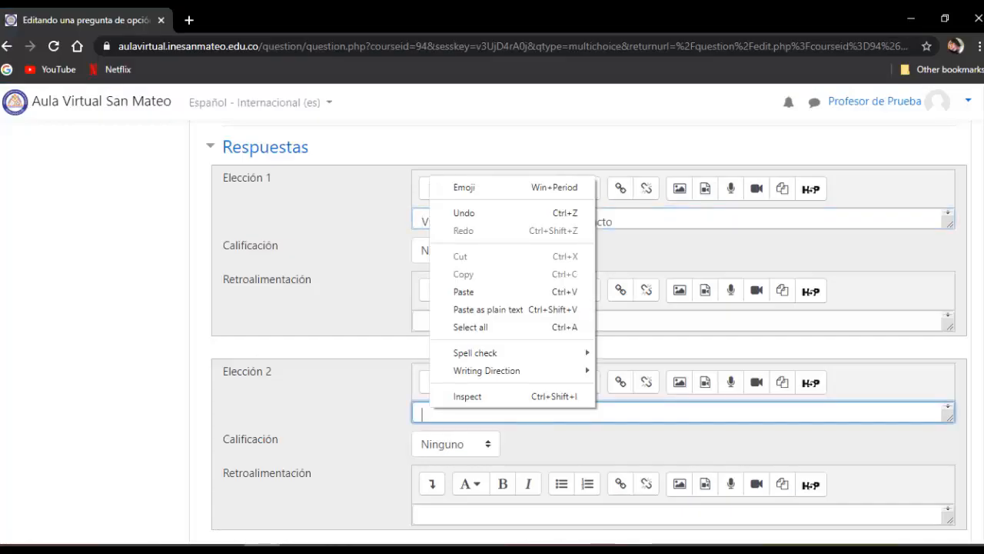
left_click(464, 292)
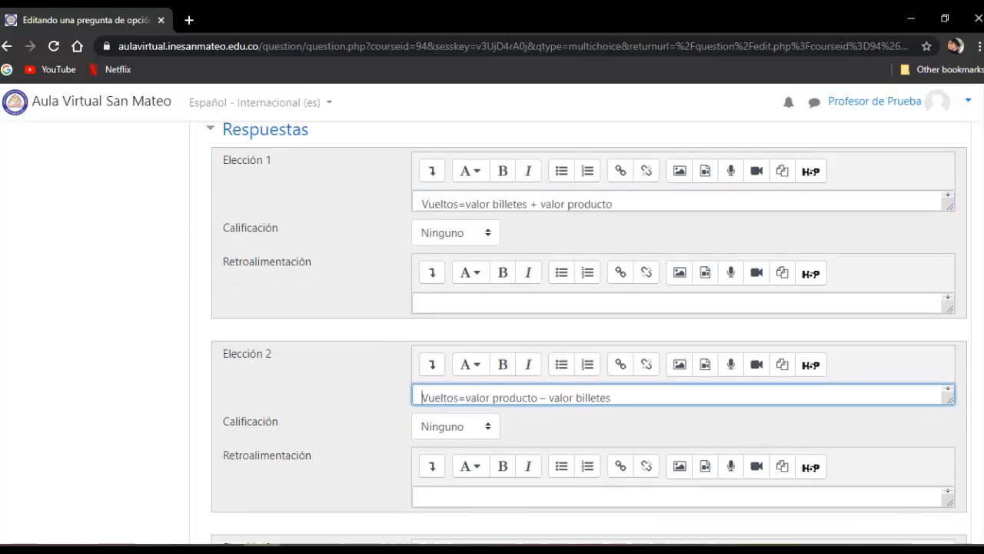
- Copy the red answer "Vueltos=valor billetes - valor producto" from Word into Elección 3 in Moodle and set that choice's grade to 100%
scroll(464, 292, "down", 3)
key("alt+Tab")
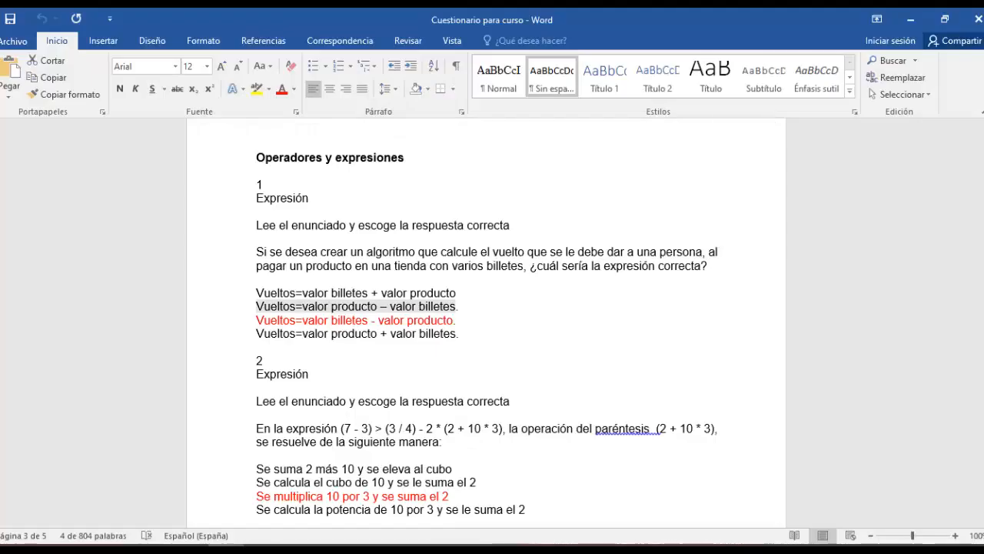
left_click_drag(256, 320, 453, 320)
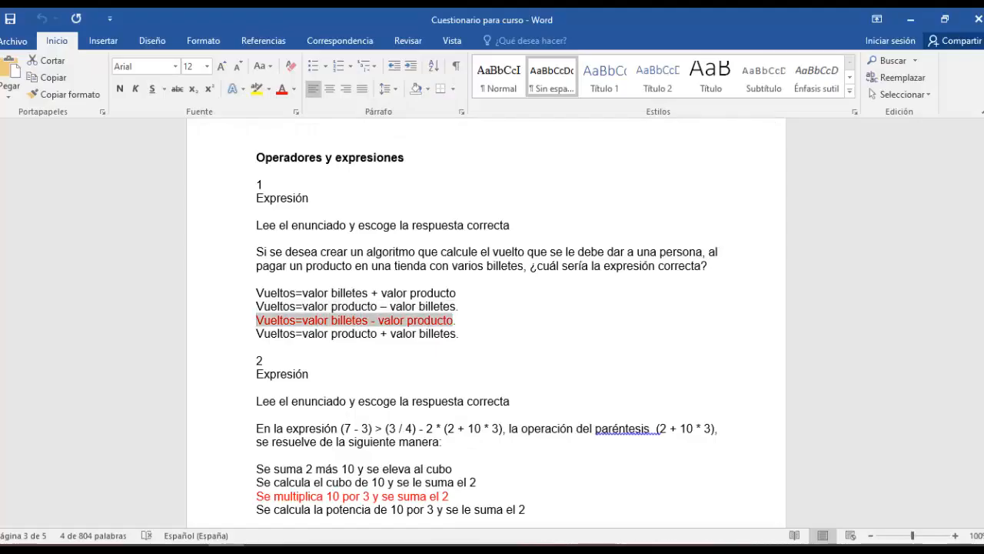
right_click(446, 322)
left_click(482, 349)
key("alt+Tab")
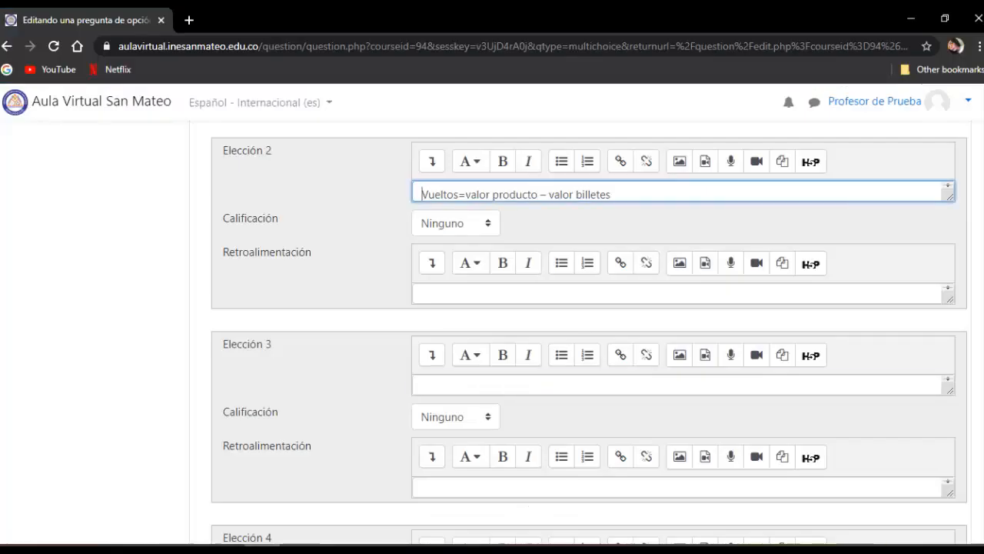
left_click(492, 385)
right_click(435, 382)
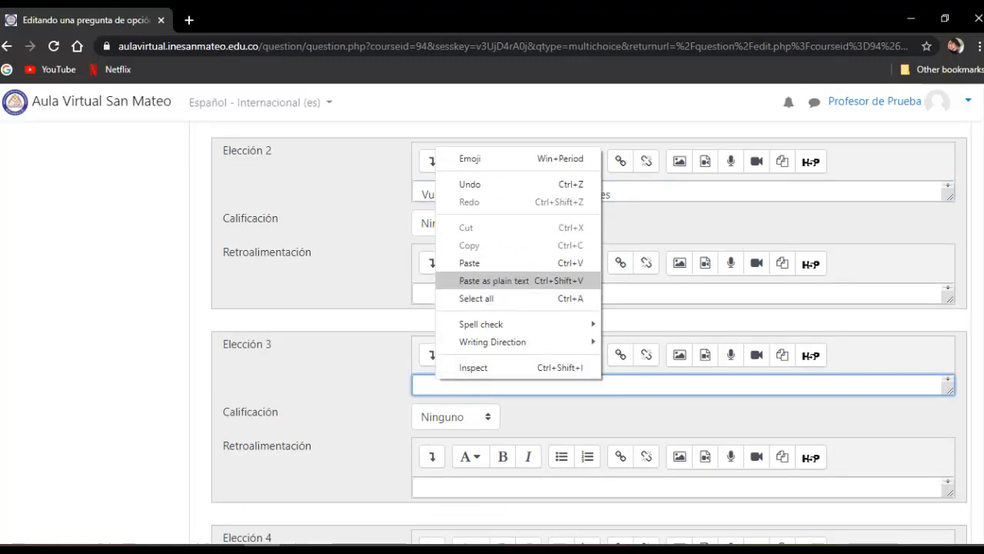
left_click(462, 262)
key("alt+Tab")
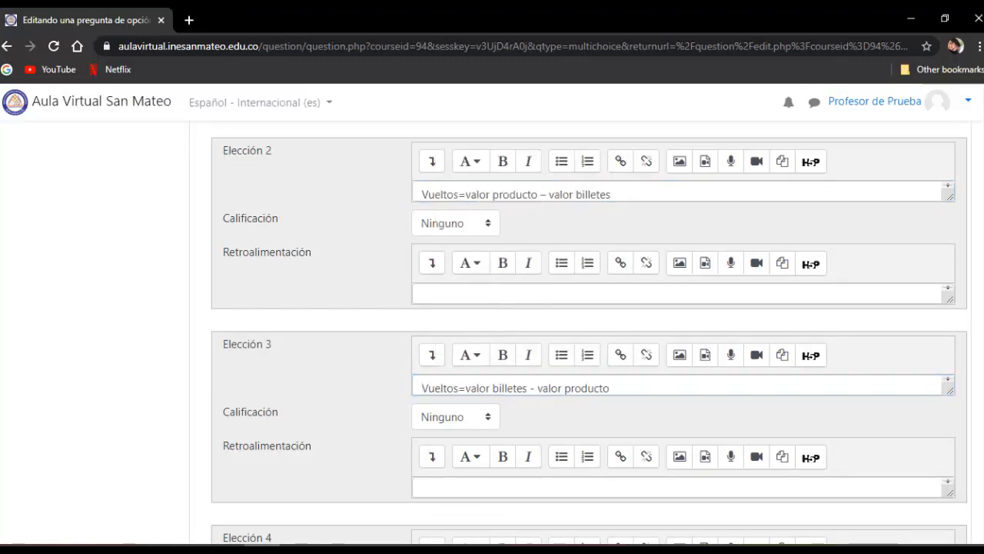
left_click(456, 417)
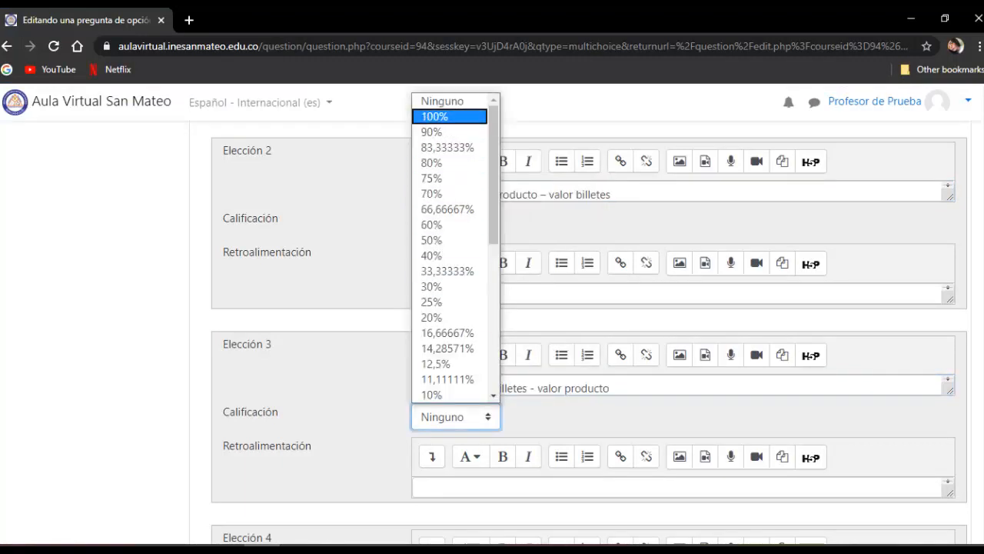
key("Return")
- Copy the fourth answer "Vueltos=valor producto + valor billetes" from Word and paste it into Elección 4 in Moodle
scroll(589, 336, "down", 2)
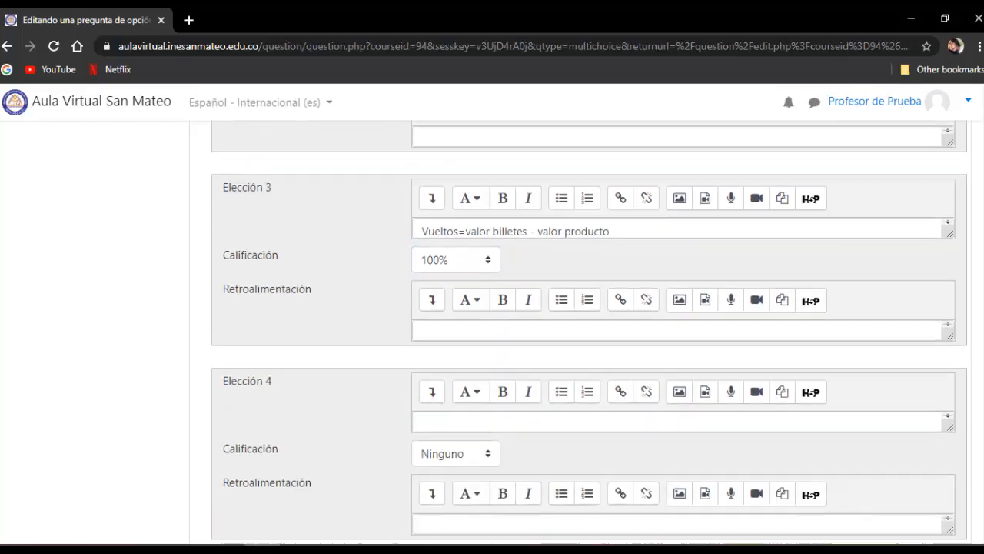
scroll(589, 336, "down", 1)
key("alt+Tab")
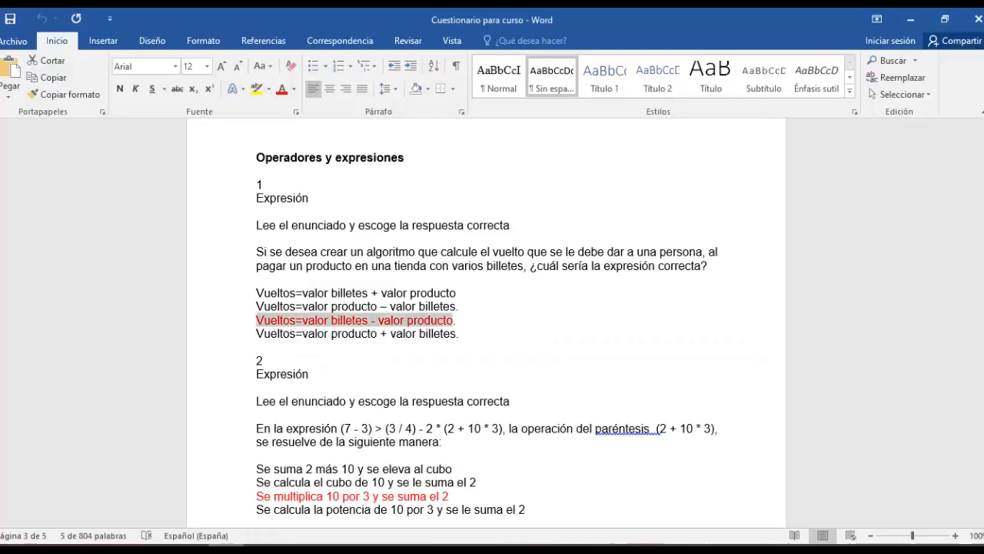
left_click_drag(256, 333, 455, 333)
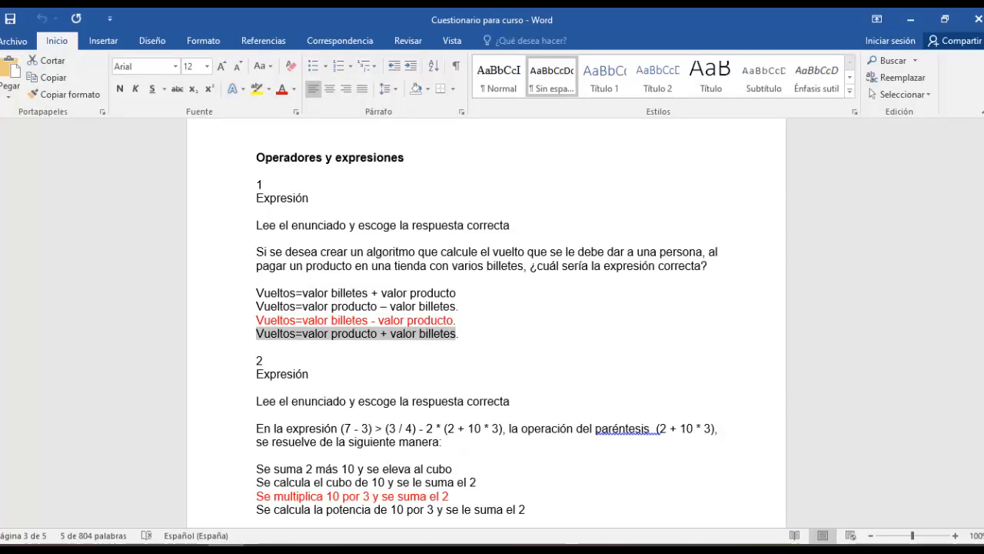
right_click(454, 333)
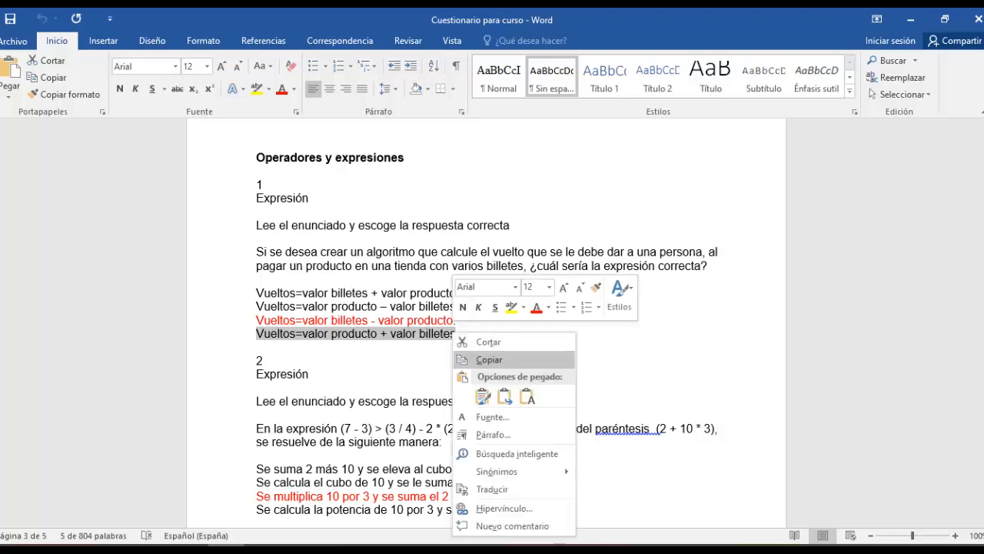
left_click(489, 359)
key("alt+Tab")
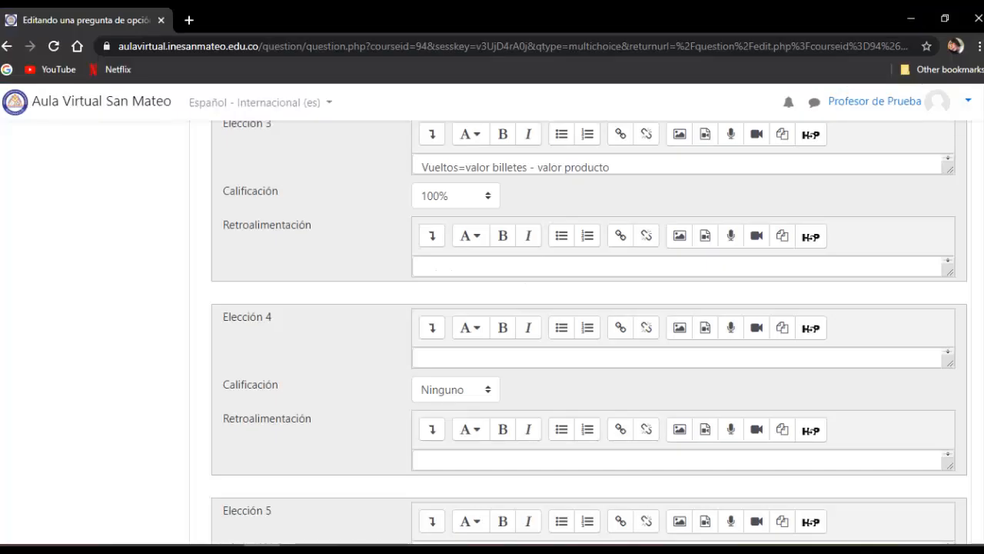
left_click(430, 358)
right_click(431, 358)
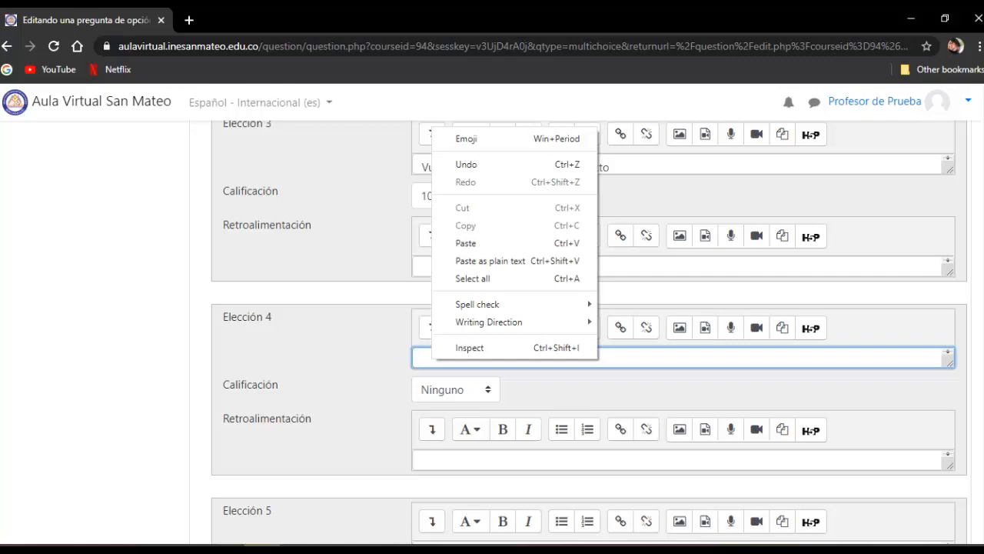
left_click(466, 243)
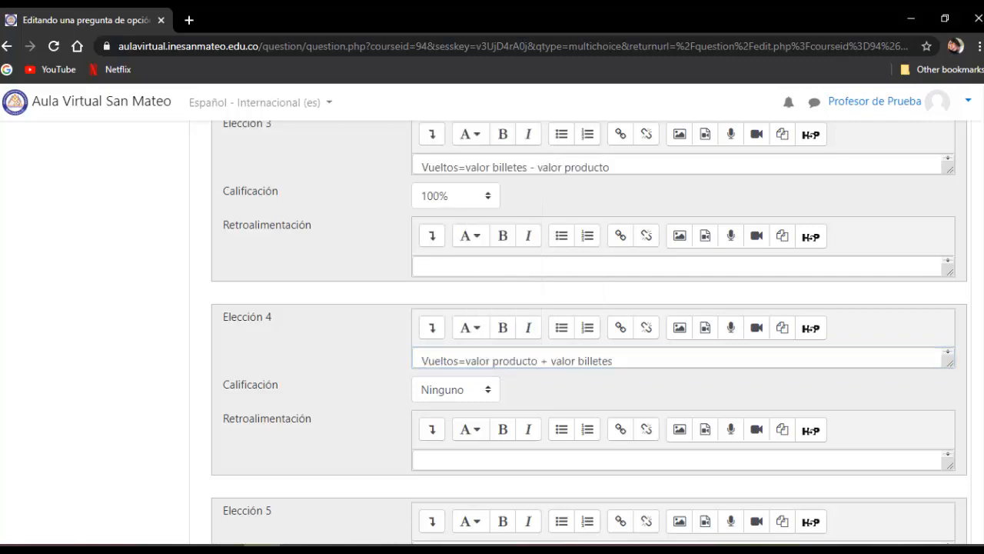
- Check the entered choices, save the question to the bank, and start creating another question in the same category
scroll(588, 333, "up", 4)
scroll(589, 332, "down", 1)
scroll(589, 332, "down", 1)
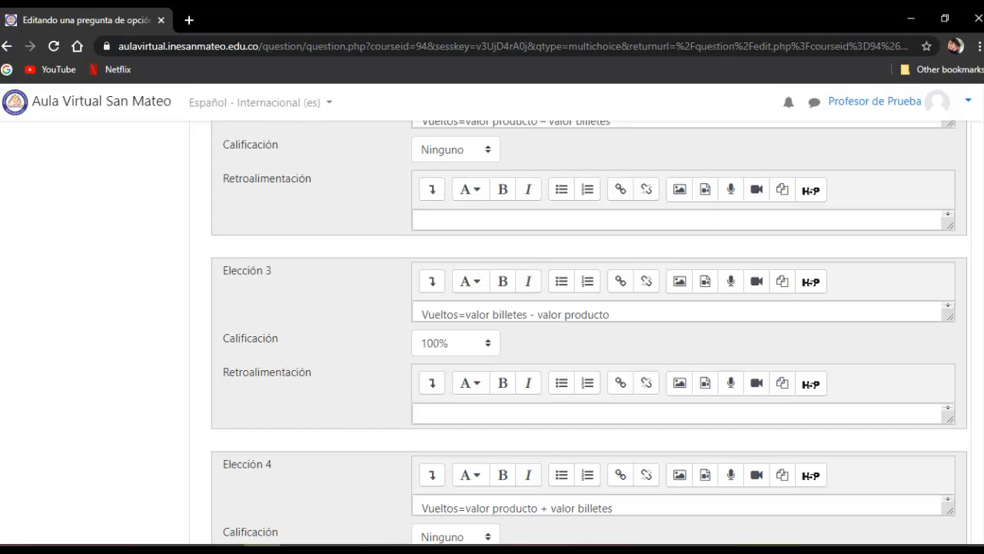
scroll(589, 332, "down", 5)
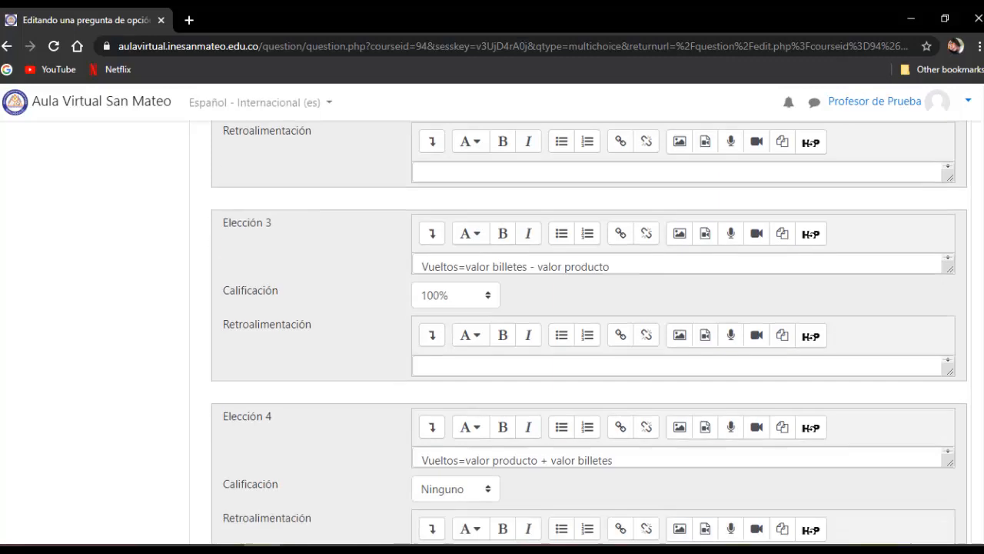
scroll(589, 332, "down", 3)
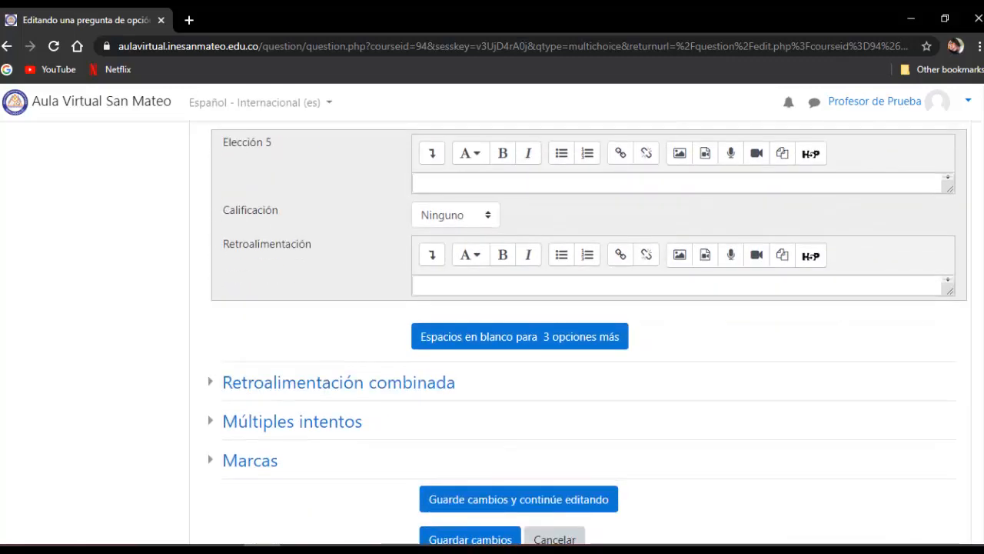
scroll(589, 332, "up", 1)
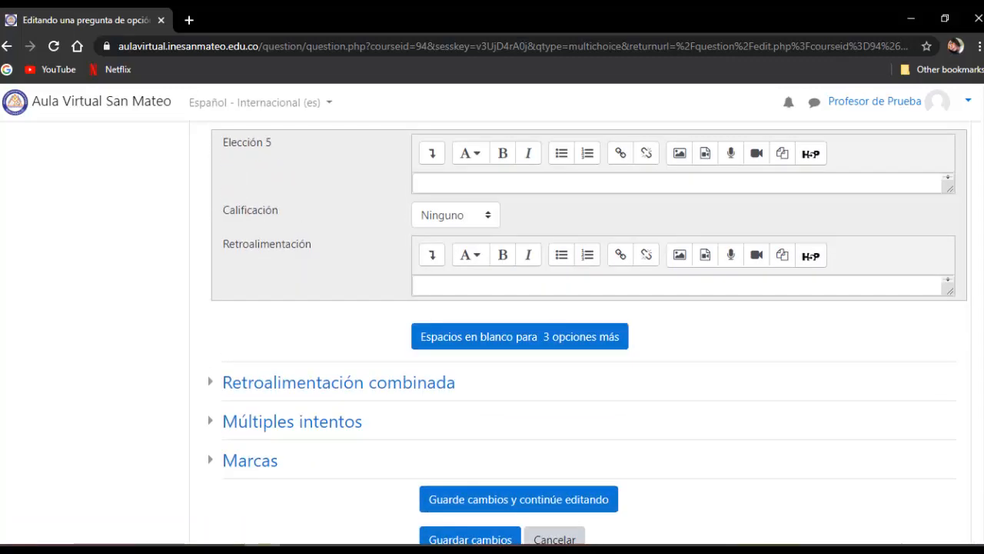
scroll(589, 332, "down", 1)
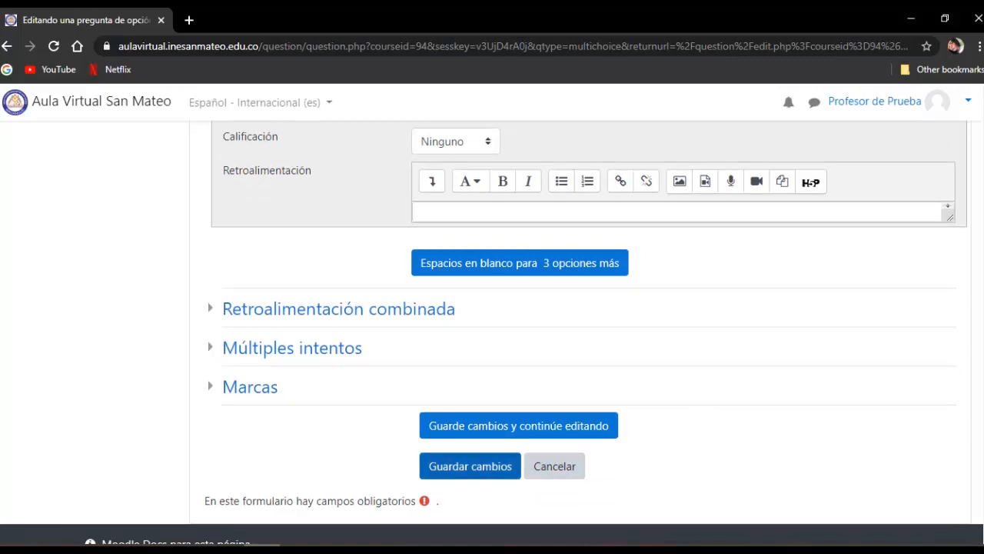
left_click(470, 466)
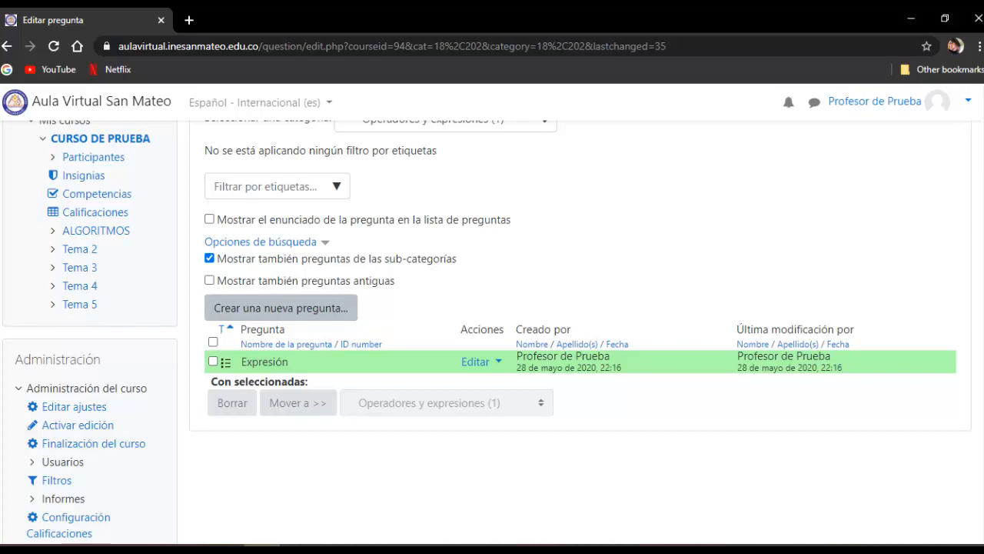
left_click(281, 308)
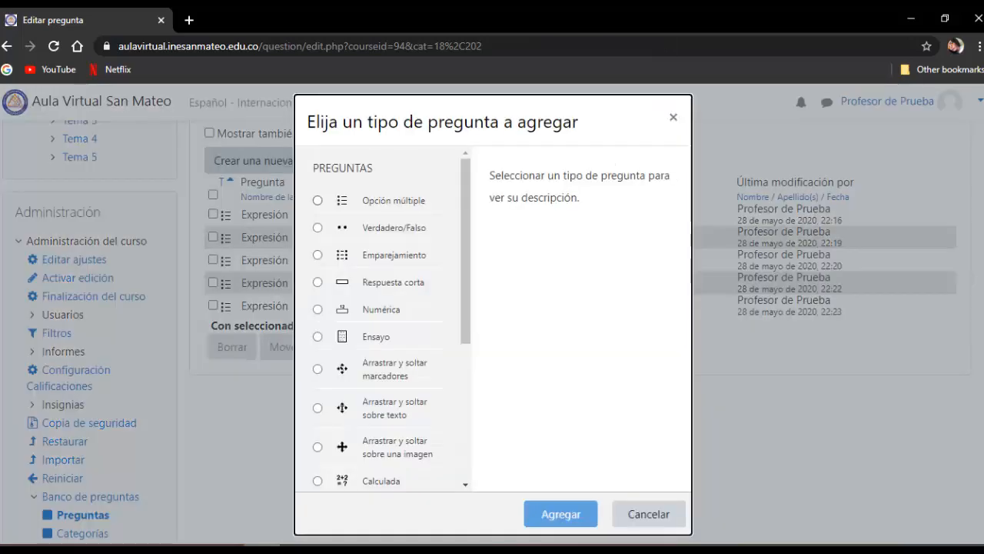
- Add a new Opción múltiple question to the category and name it "Expresión"
left_click(318, 201)
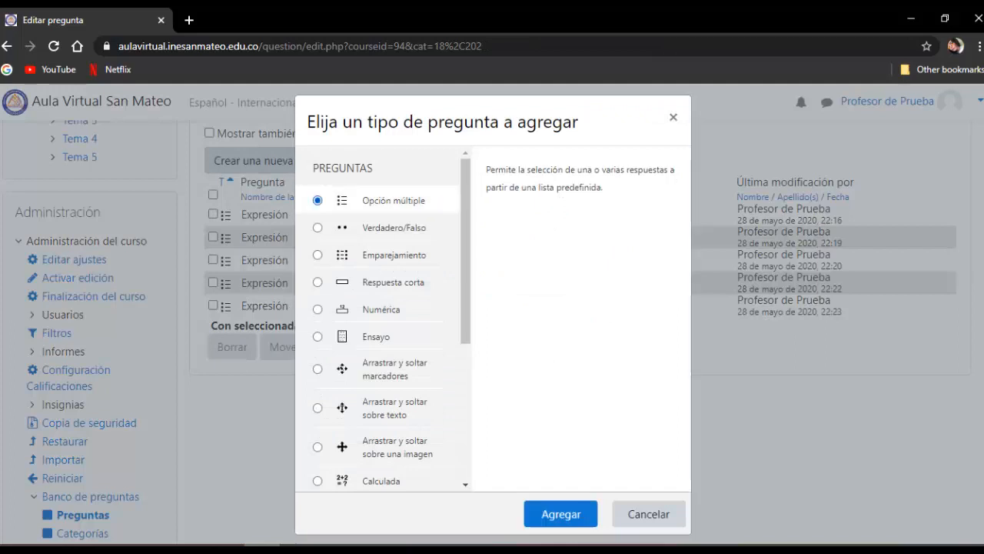
left_click(560, 514)
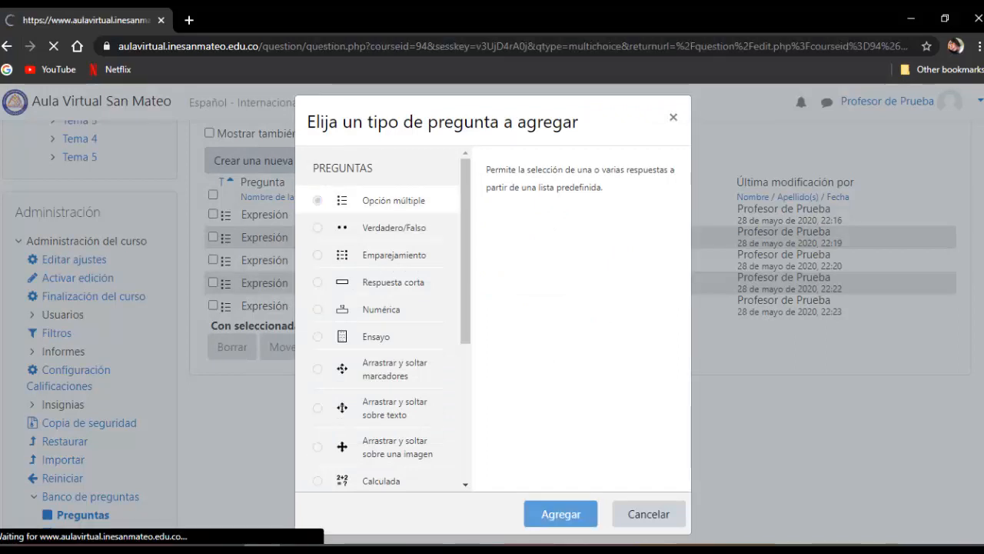
scroll(572, 346, "down", 3)
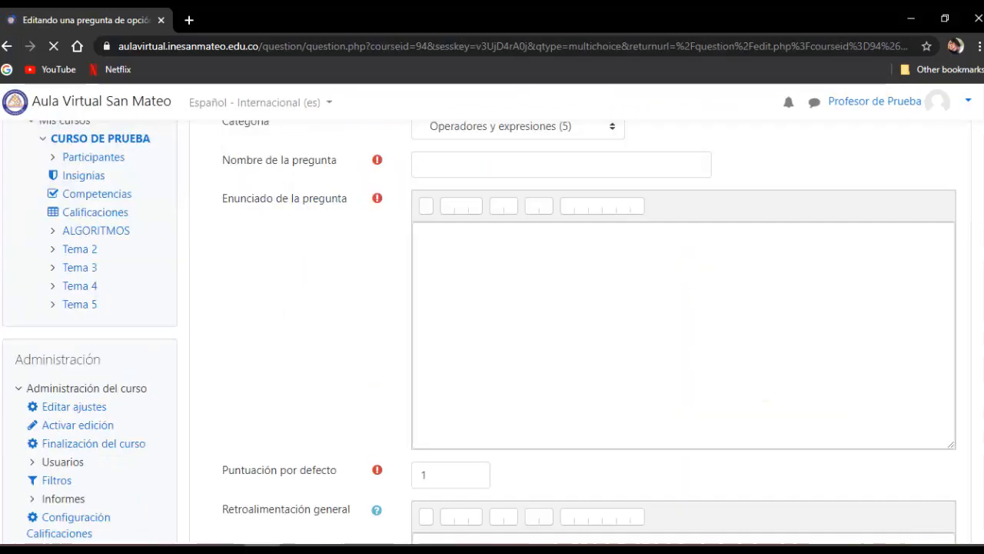
mouse_move(227, 550)
left_click(492, 165)
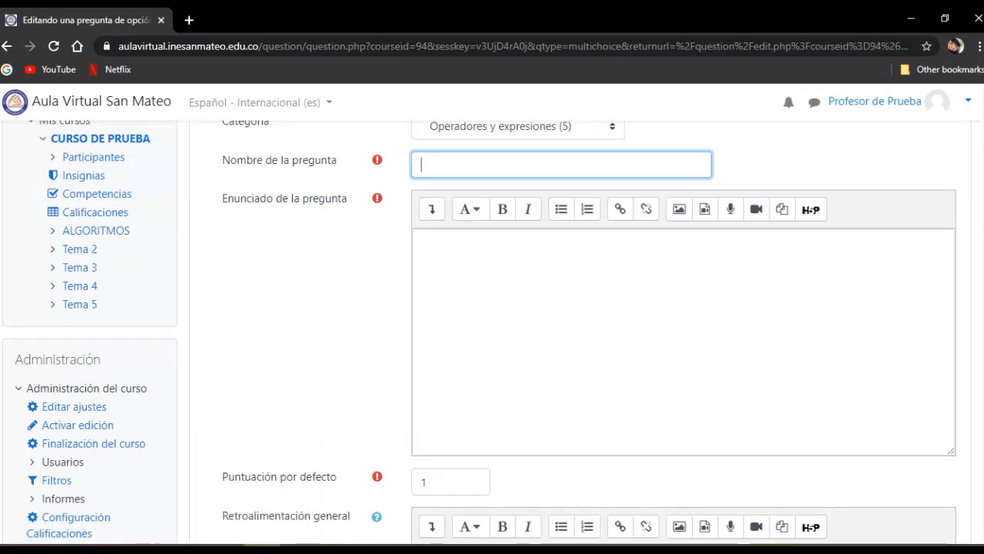
type("Expresión")
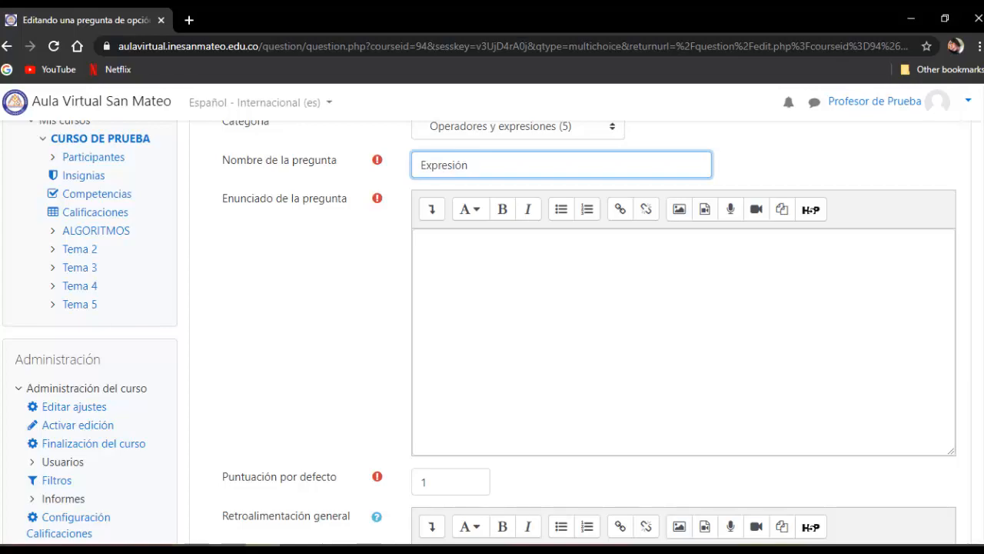
- Copy question 6's instruction and statement about the circle-area algorithm from Word and paste them into Enunciado de la pregunta in Moodle
key("alt+Tab")
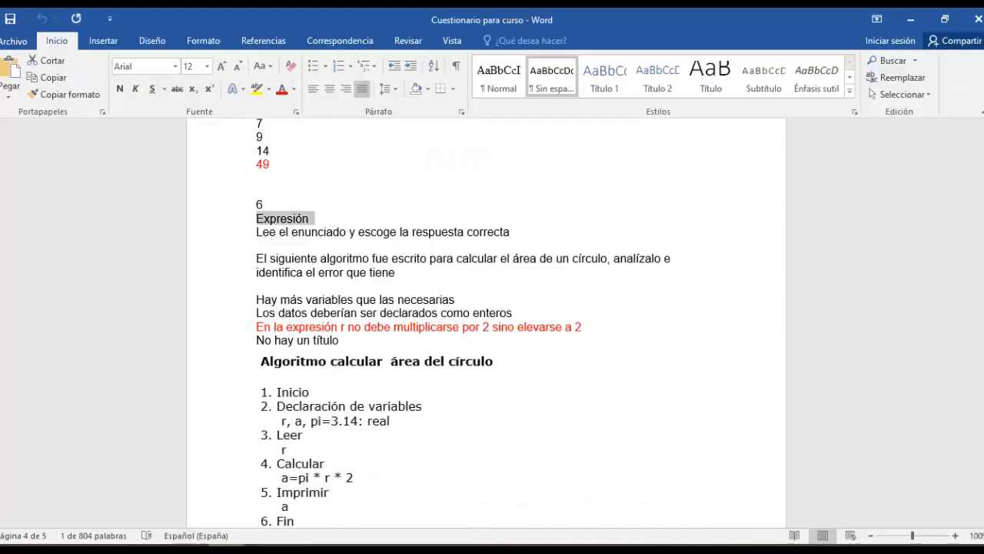
left_click_drag(257, 232, 306, 285)
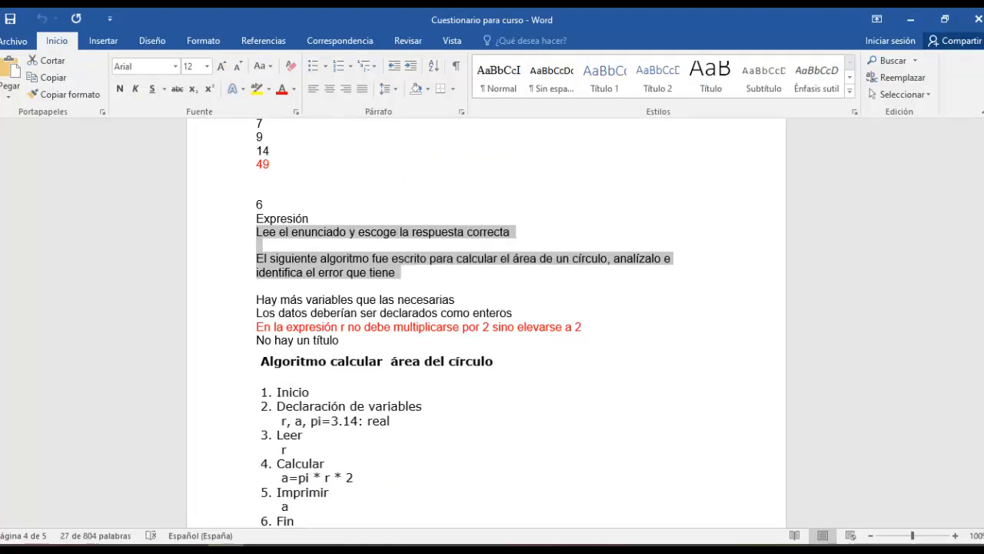
key("alt+Tab")
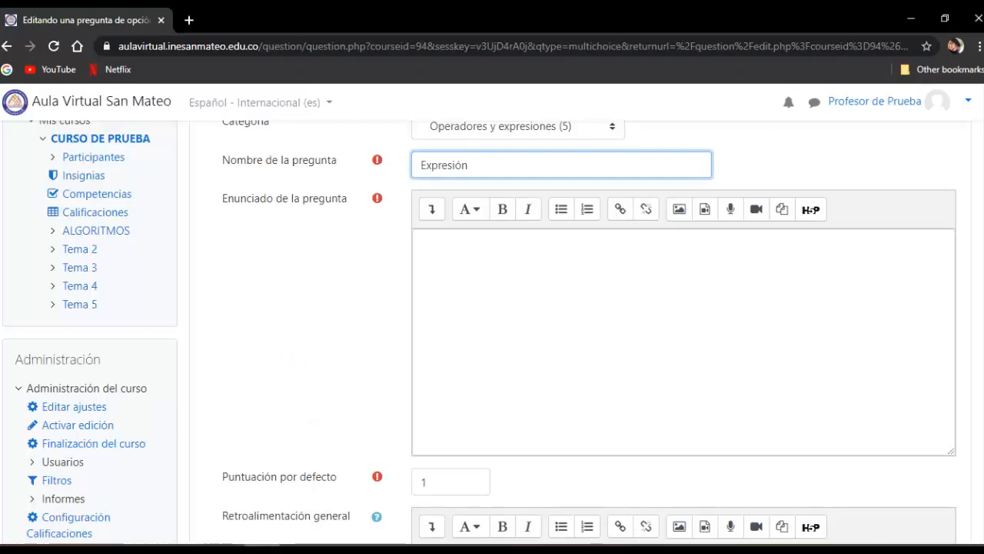
left_click(422, 242)
key("ctrl+v")
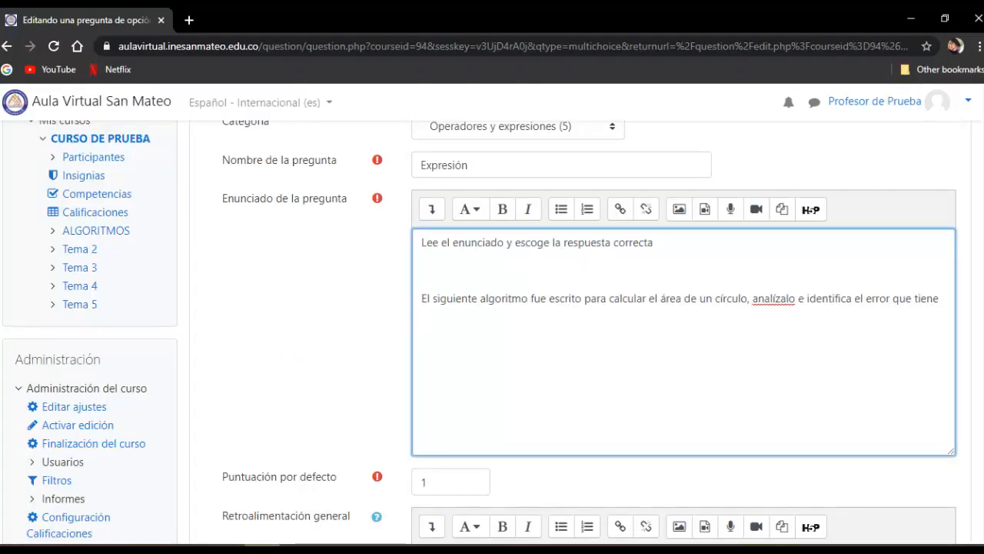
- Place the insertion point below the pasted statement and check the circle-area algorithm picture in the Word document, returning to Moodle
left_click(422, 326)
left_click(227, 545)
left_click(380, 438)
scroll(380, 438, "down", 2)
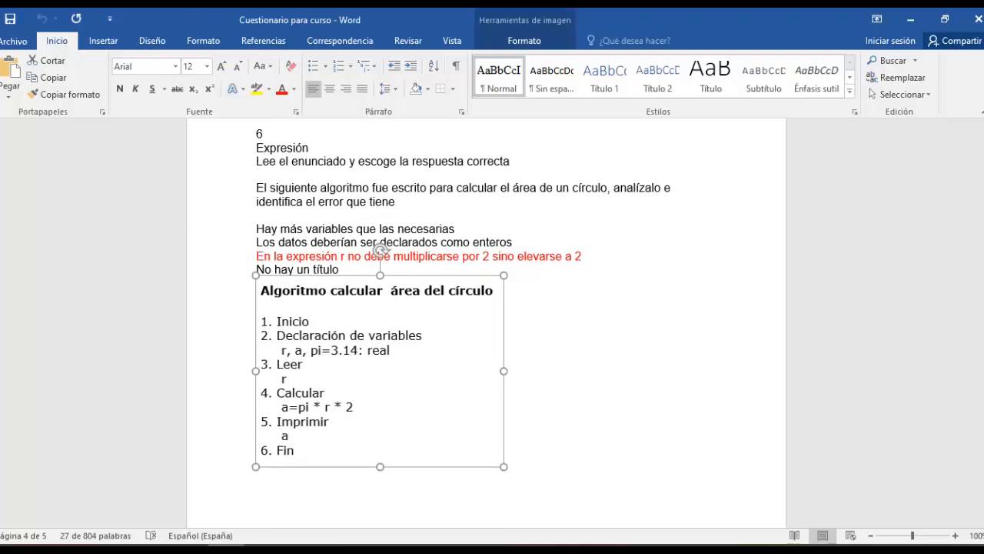
left_click(262, 545)
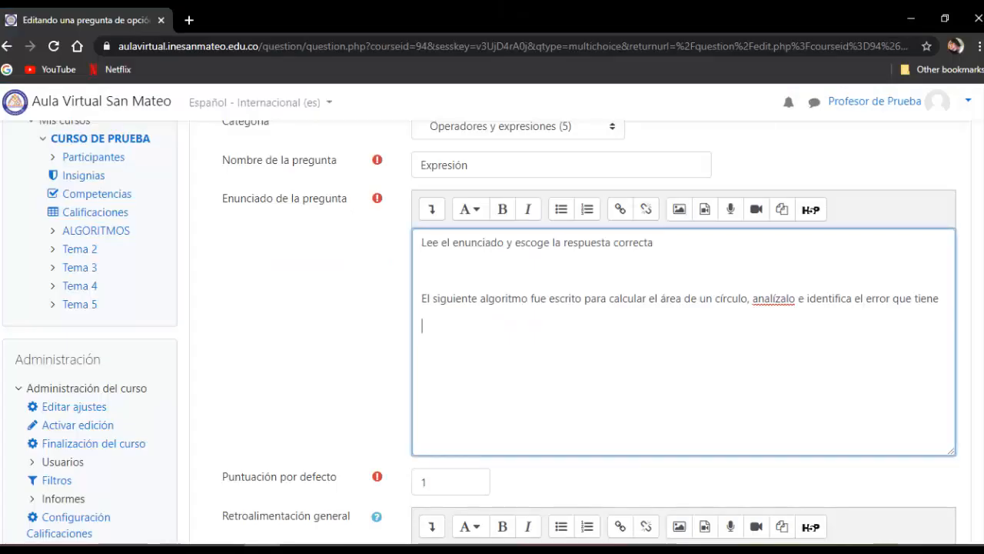
- Upload algoritmo.jpg from the Escritorio folder and insert it below the question statement, marking its description as not necessary
left_click(679, 209)
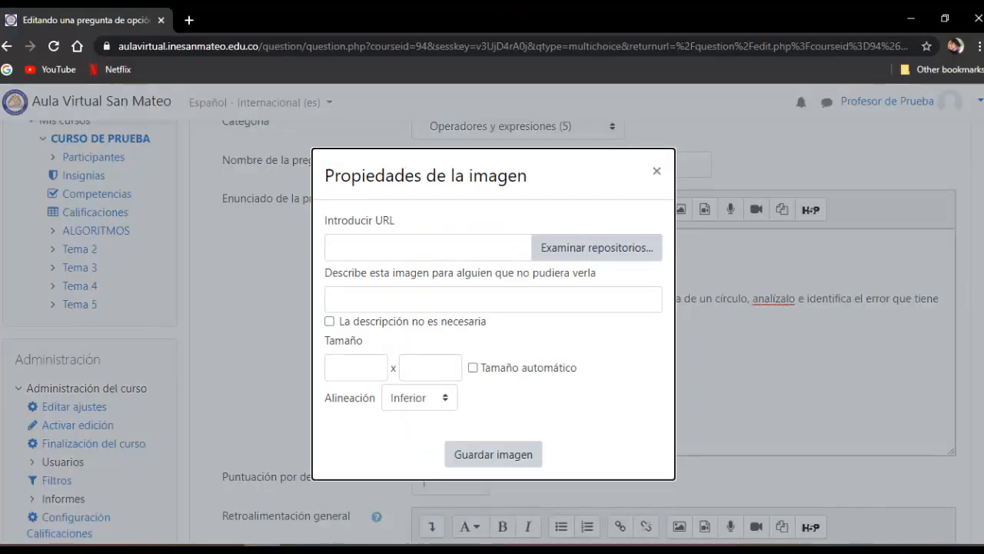
left_click(597, 248)
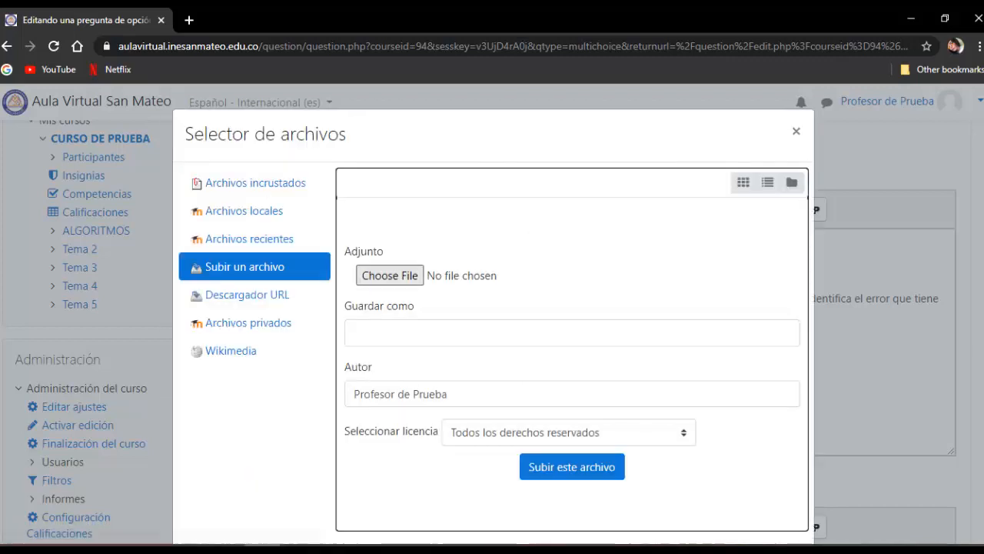
left_click(390, 275)
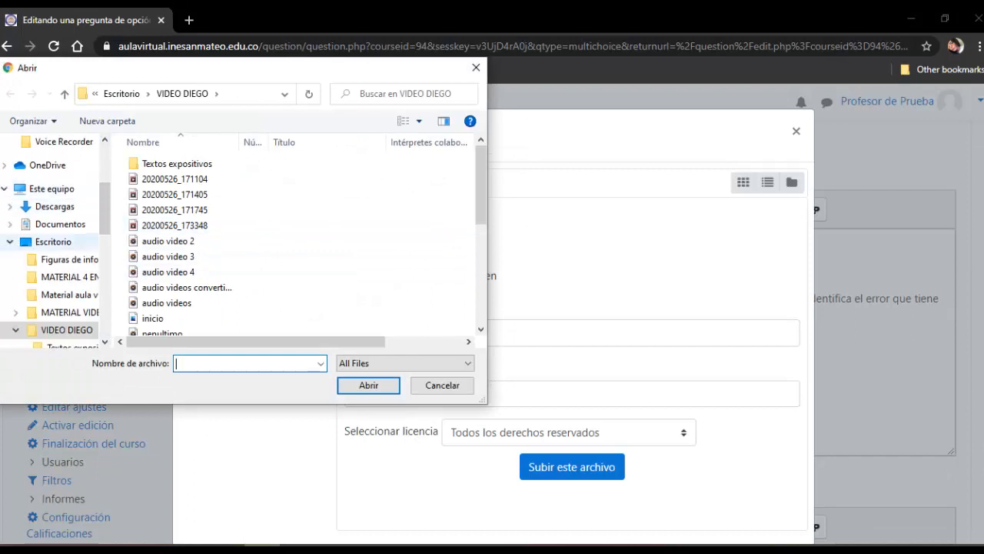
left_click(53, 242)
scroll(231, 231, "down", 1)
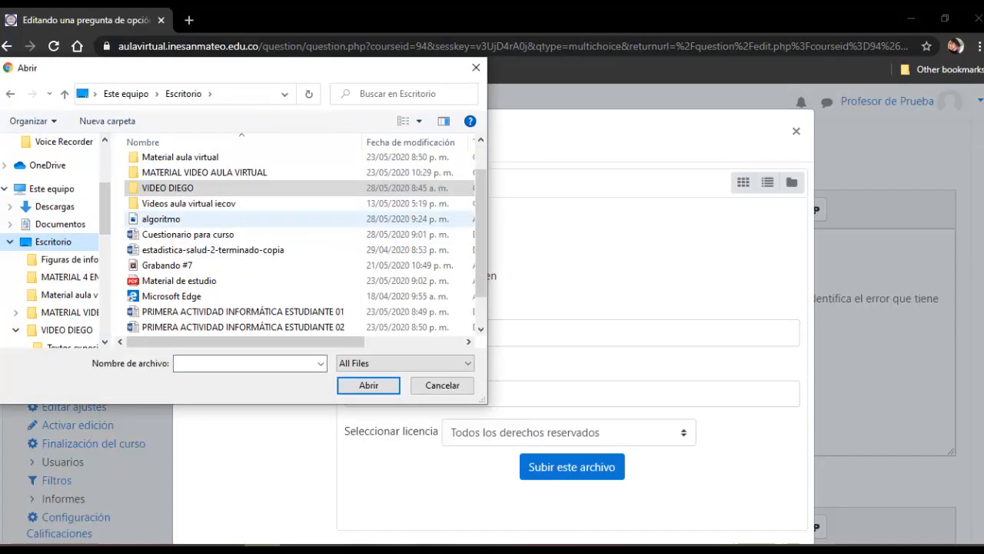
left_click(161, 218)
left_click(368, 385)
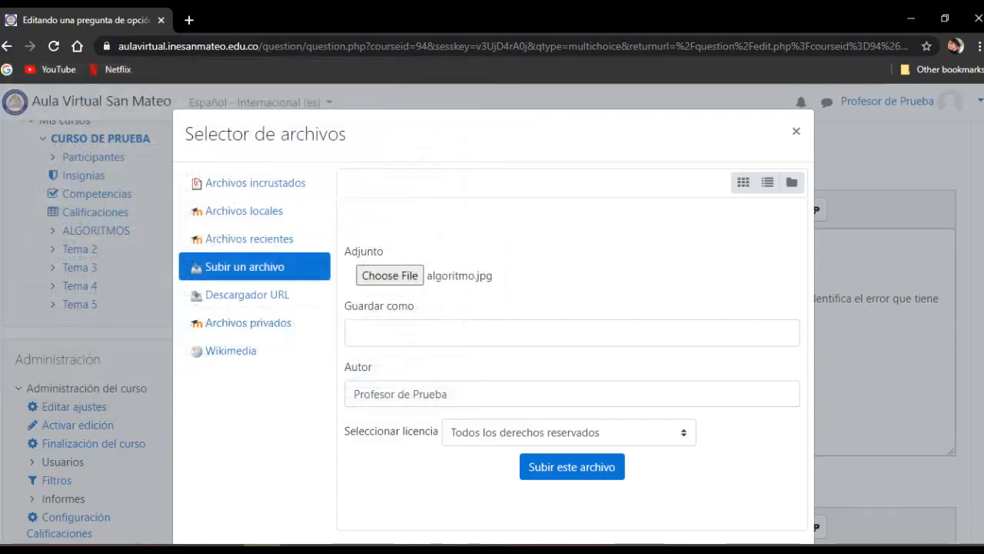
left_click(571, 467)
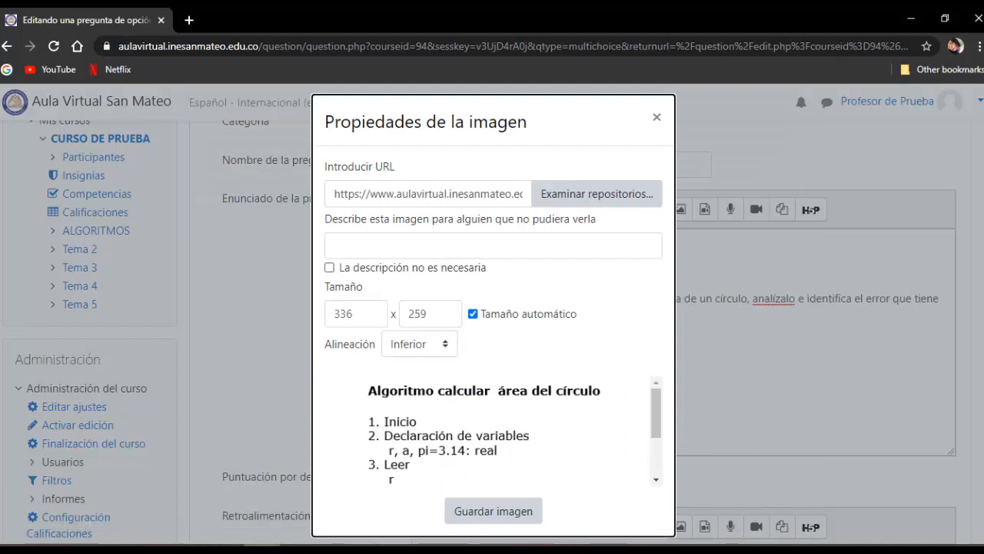
left_click(329, 268)
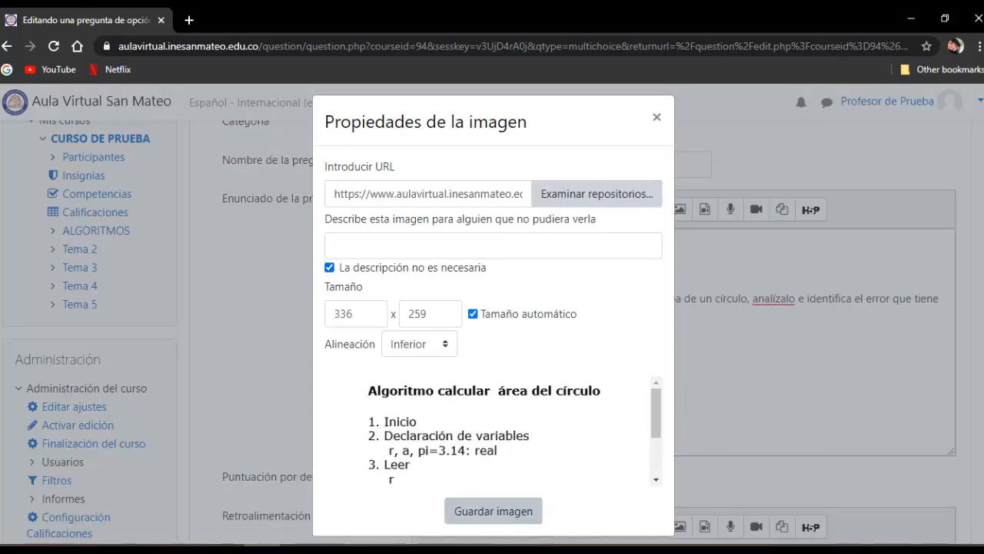
left_click(493, 510)
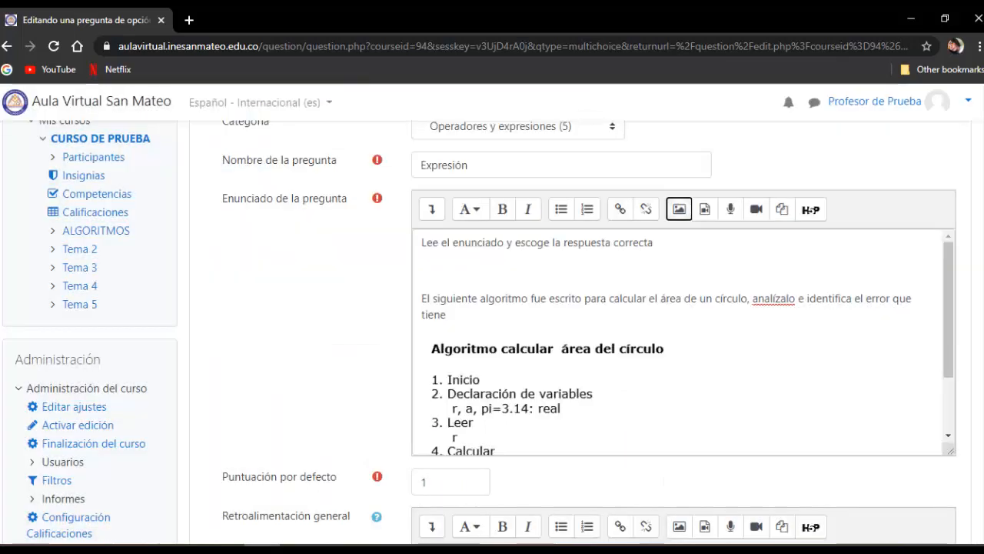
- Set the question's Puntuación por defecto to 2
scroll(683, 342, "down", 5)
key("Tab")
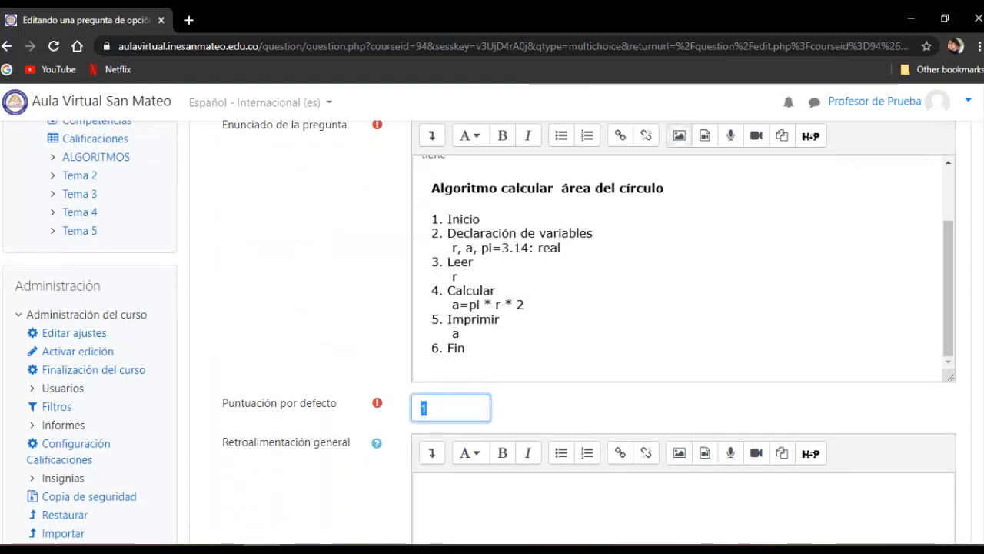
type("2")
- Copy the first answer "Hay más variables que las necesarias" from Word, set choice numbering to A., B., C., and paste the answer into Elección 1
scroll(584, 330, "down", 3)
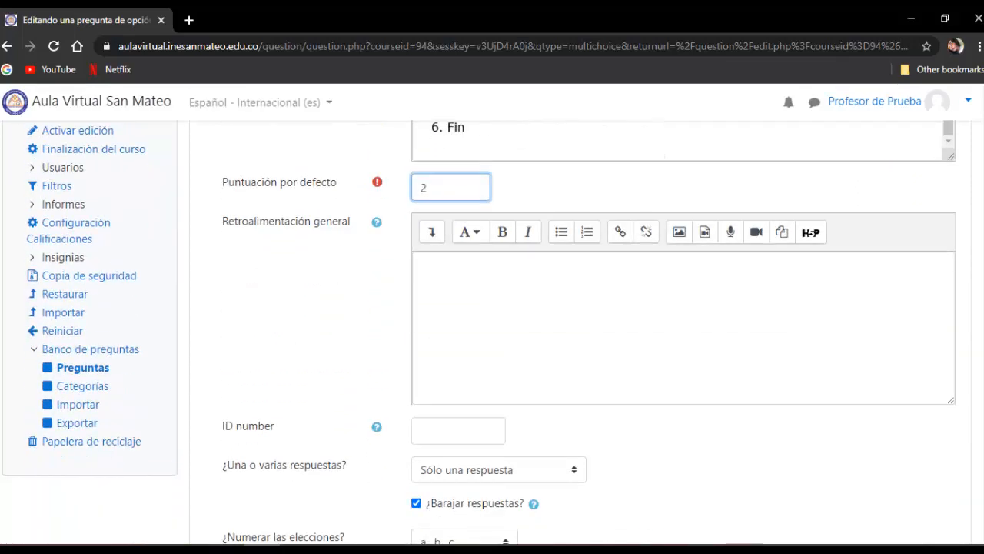
key("alt+Tab")
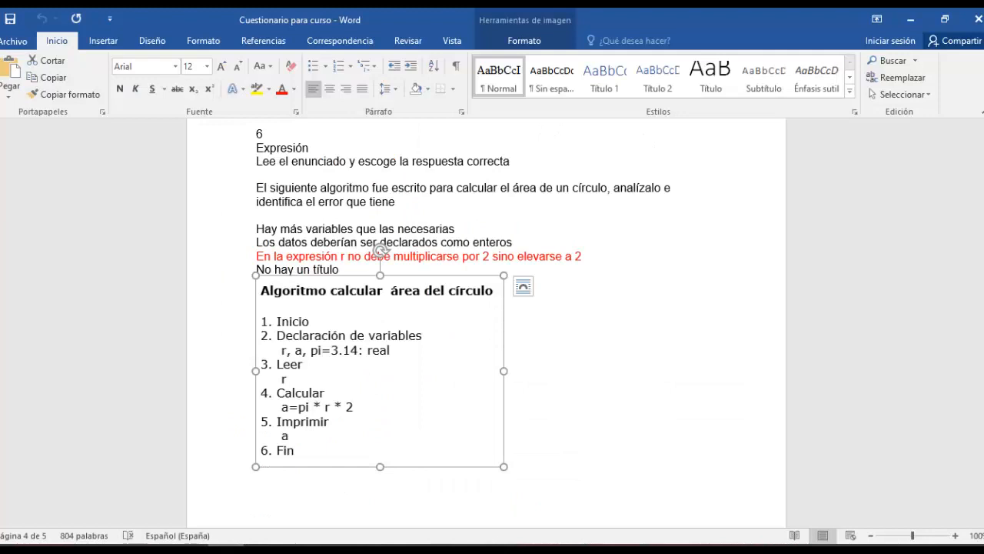
left_click_drag(256, 228, 460, 228)
key("ctrl+c")
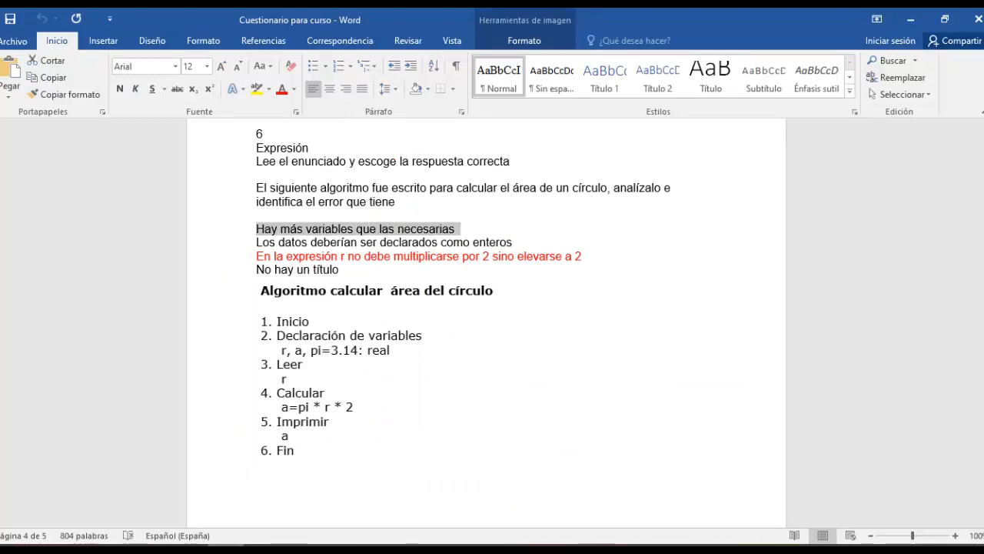
key("alt+Tab")
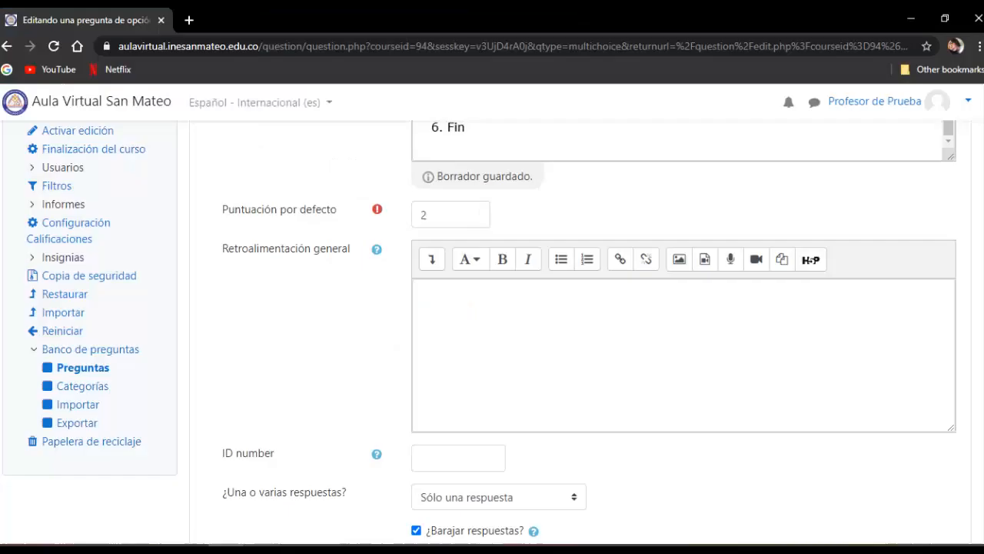
scroll(493, 331, "down", 2)
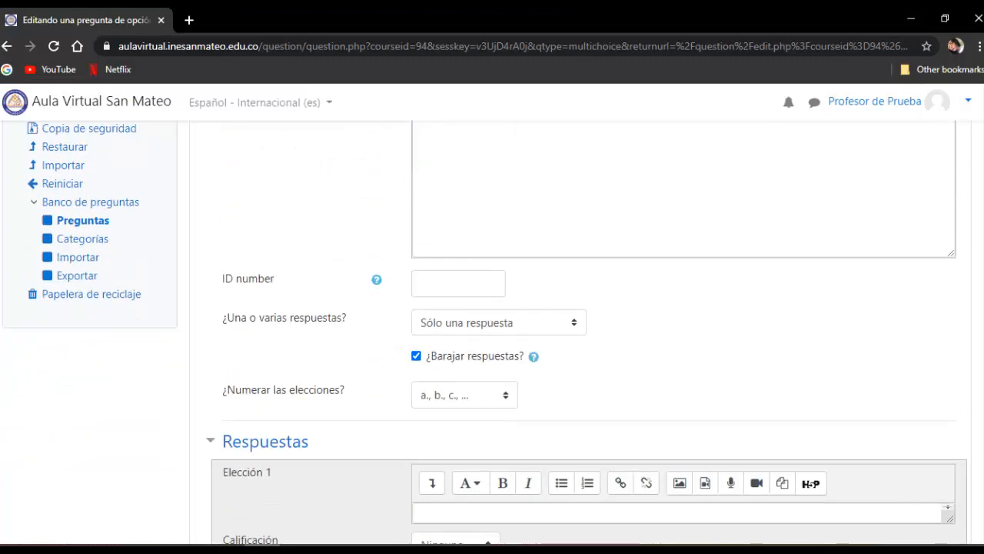
left_click(464, 394)
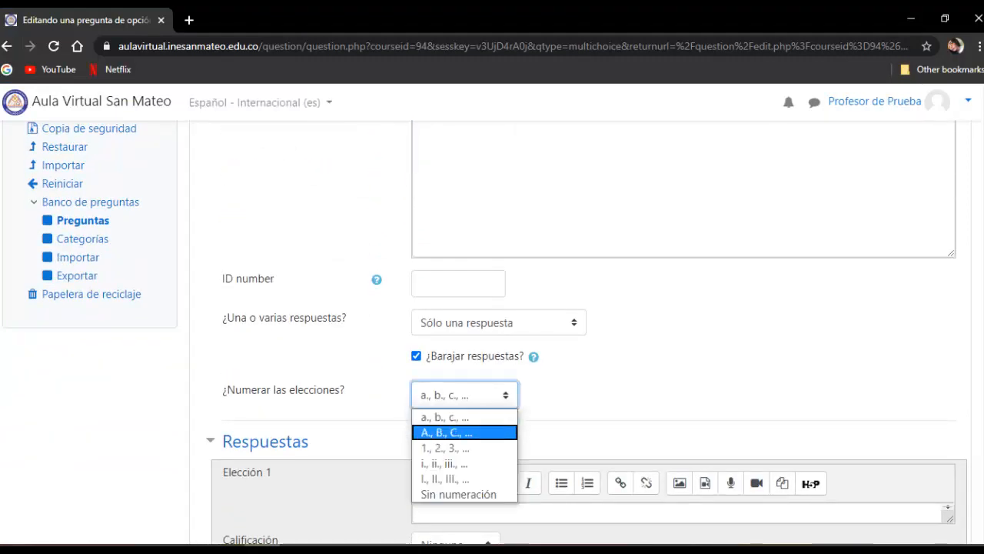
left_click(442, 431)
scroll(492, 330, "down", 3)
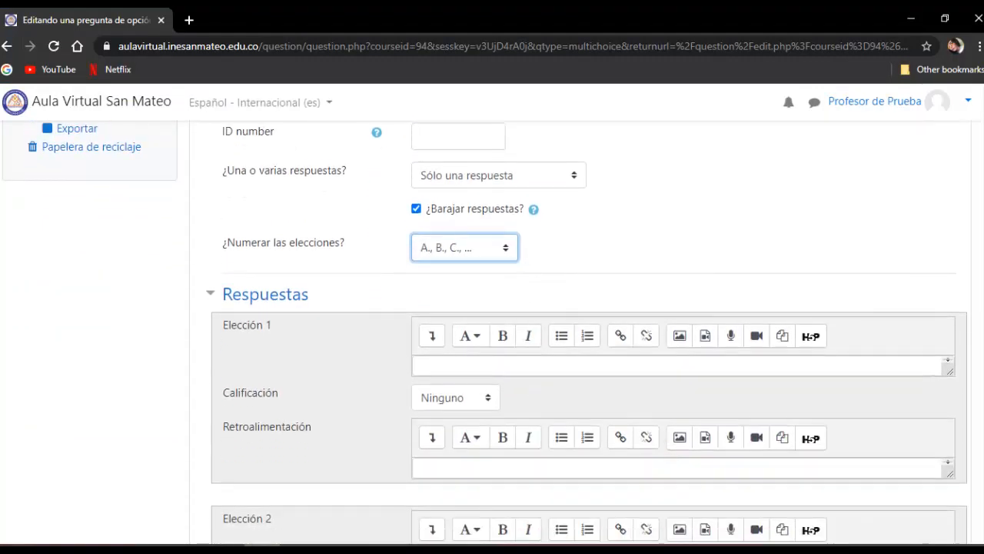
left_click(492, 293)
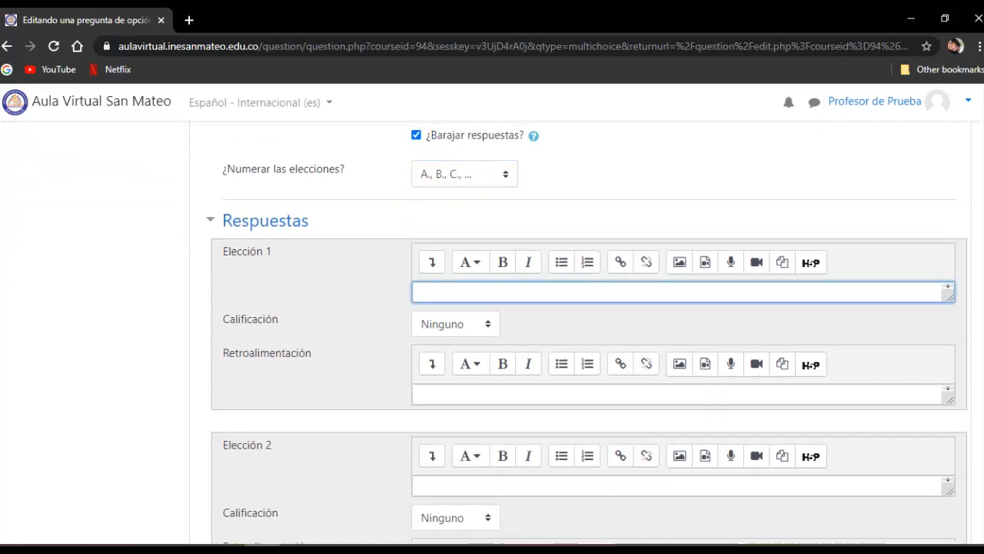
key("ctrl+v")
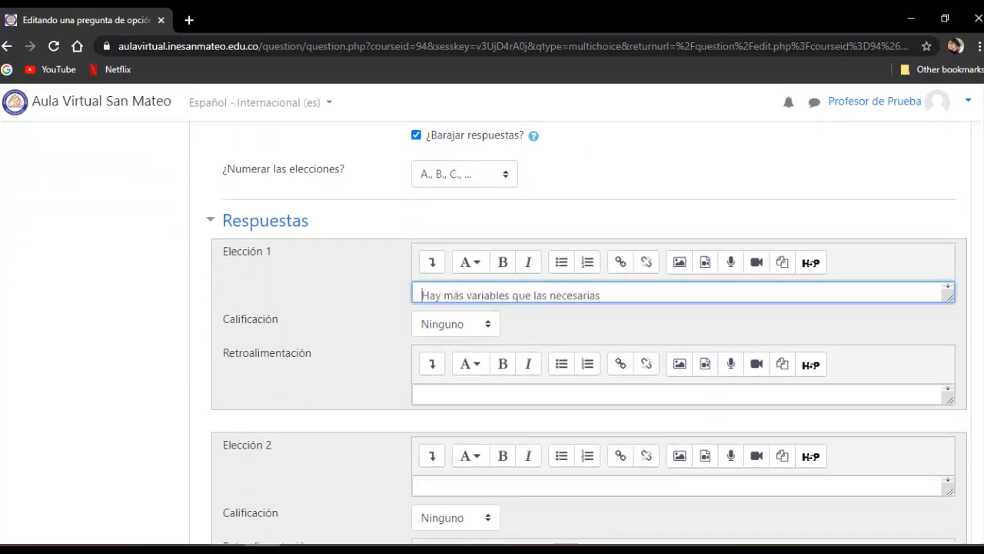
- Copy the second answer "Los datos deberían ser declarados como enteros" from Word and paste it into Elección 2 in Moodle
key("alt+Tab")
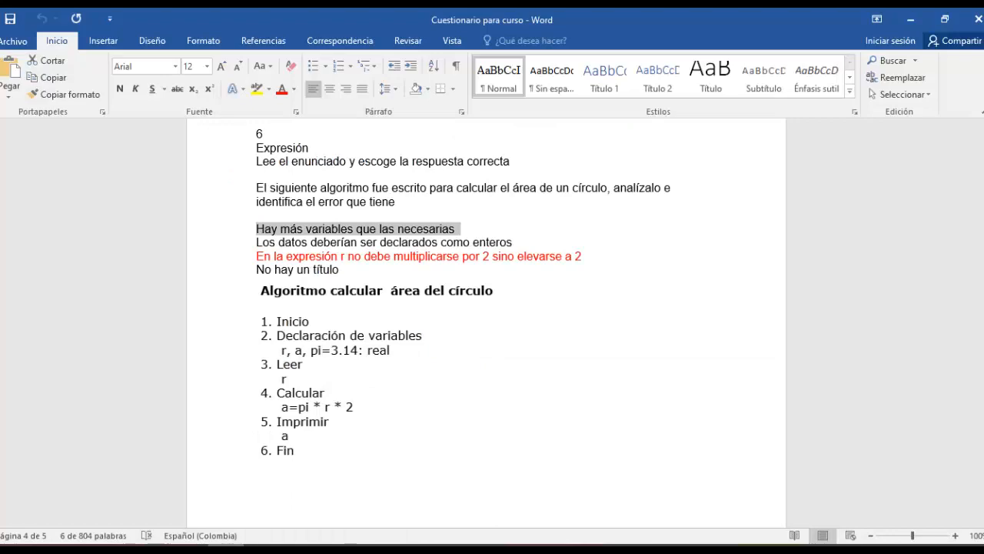
left_click_drag(257, 242, 517, 243)
key("ctrl+c")
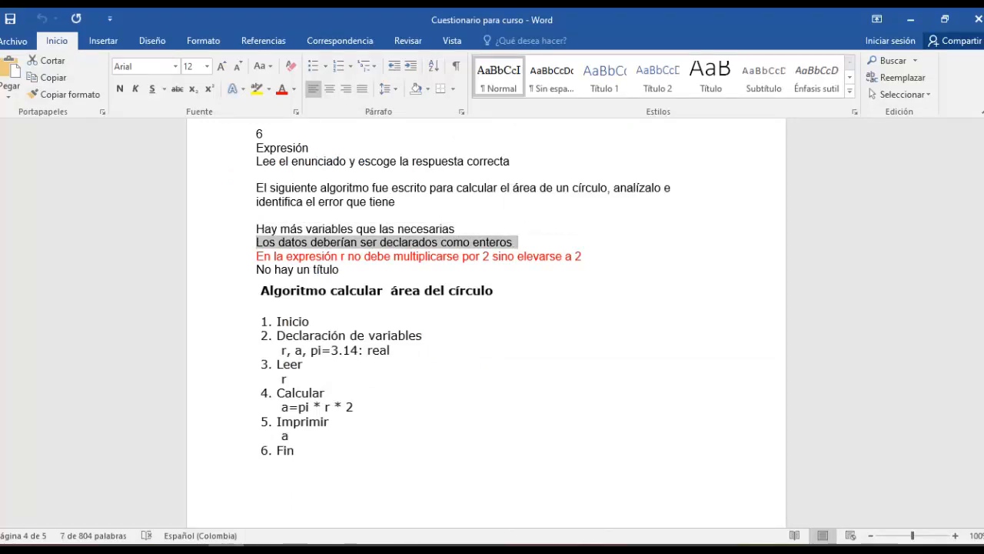
key("alt+Tab")
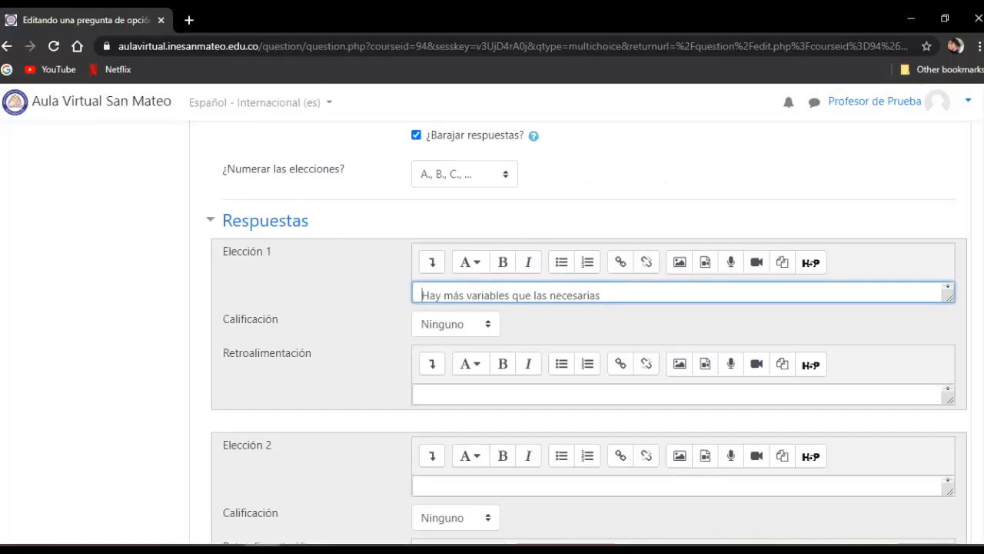
left_click(492, 487)
key("ctrl+v")
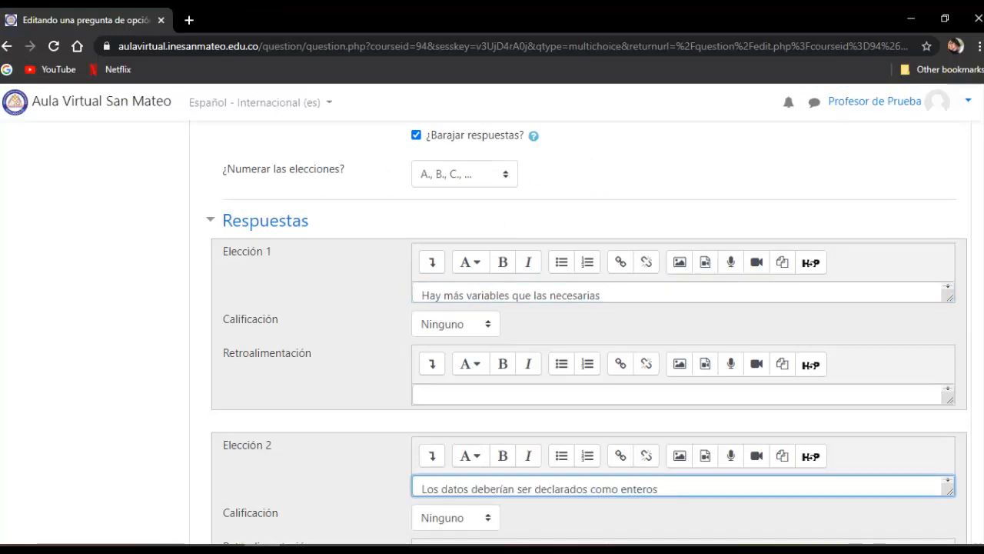
- Copy the third answer "En la expresión r no debe multiplicarse por 2 sino elevarse a 2" from Word and paste it into Elección 3 in Moodle
scroll(589, 330, "down", 4)
key("alt+Tab")
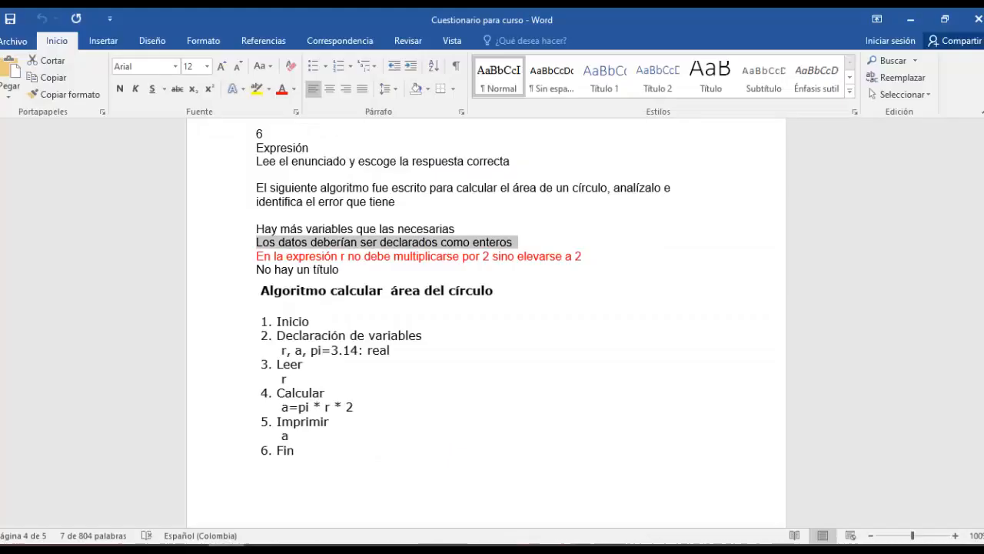
left_click_drag(257, 256, 589, 256)
key("ctrl+c")
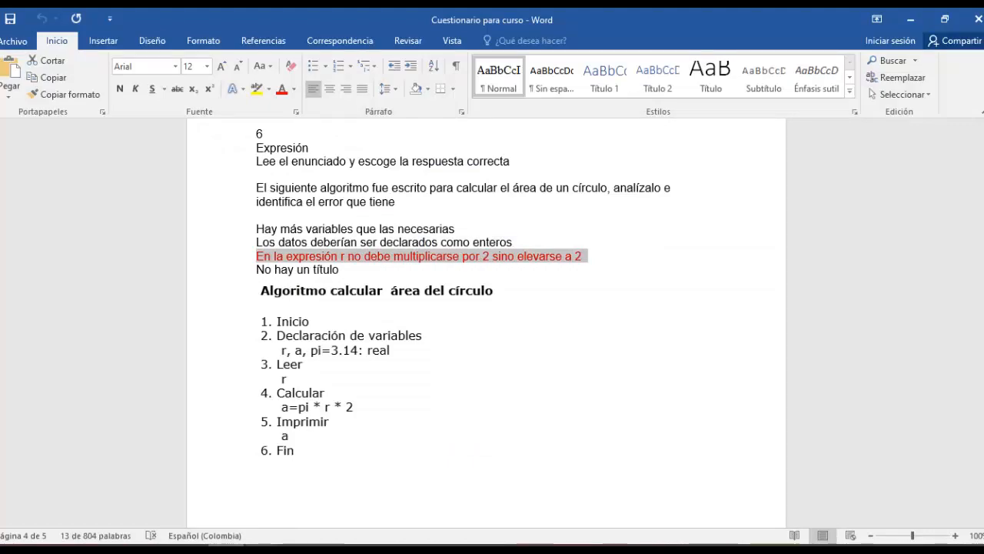
key("alt+Tab")
left_click(422, 386)
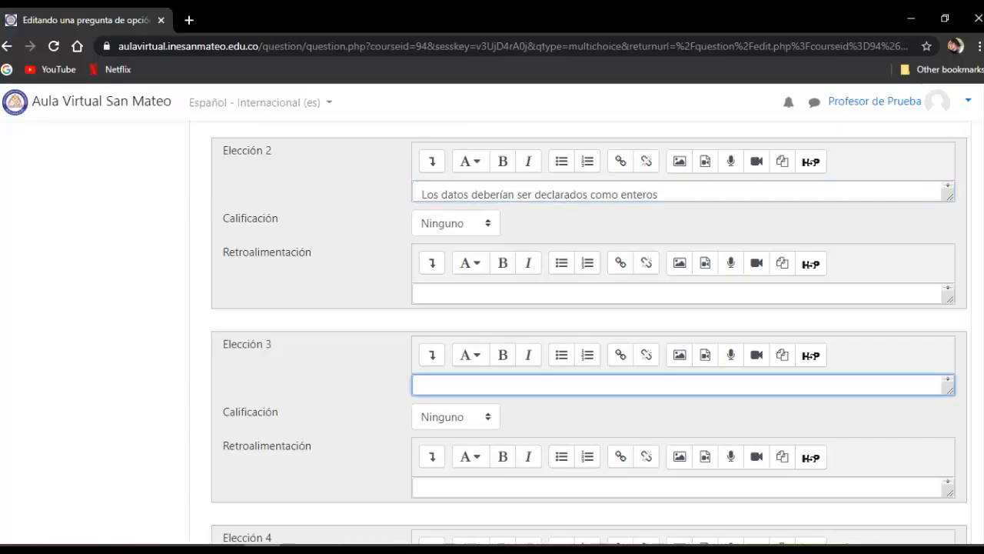
key("ctrl+v")
- Copy the fourth answer "No hay un título" from Word and paste it into Elección 4 in Moodle
scroll(500, 168, "down", 3)
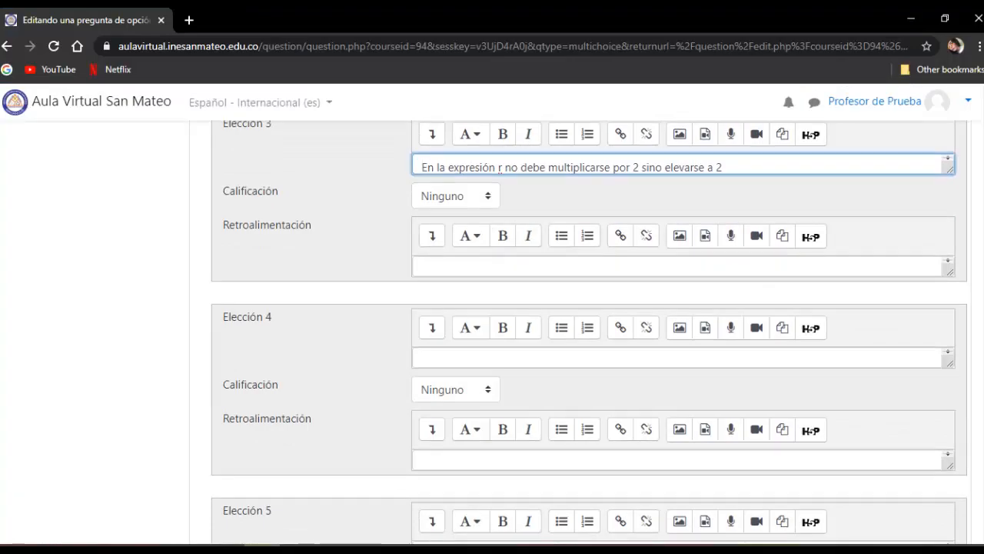
key("alt+Tab")
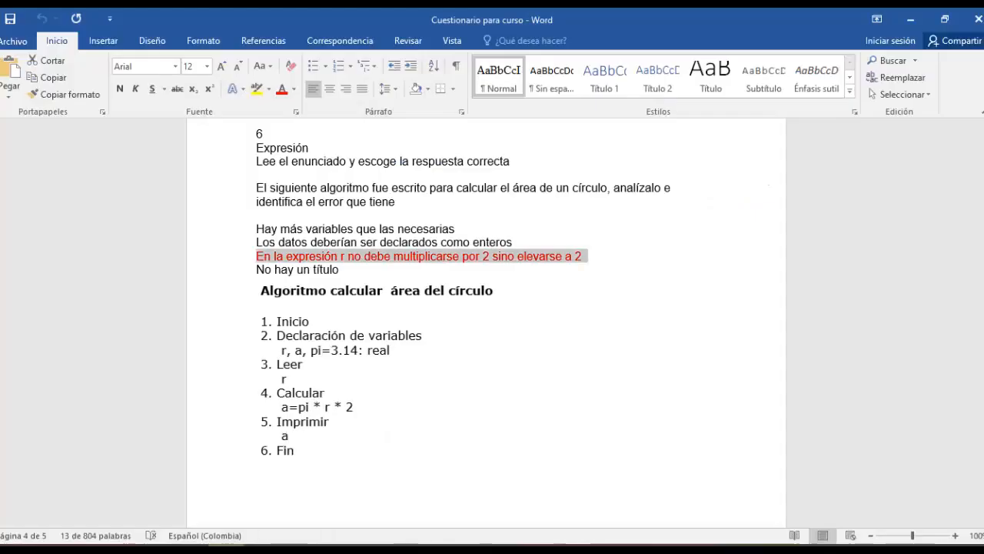
left_click(244, 270)
key("ctrl+c")
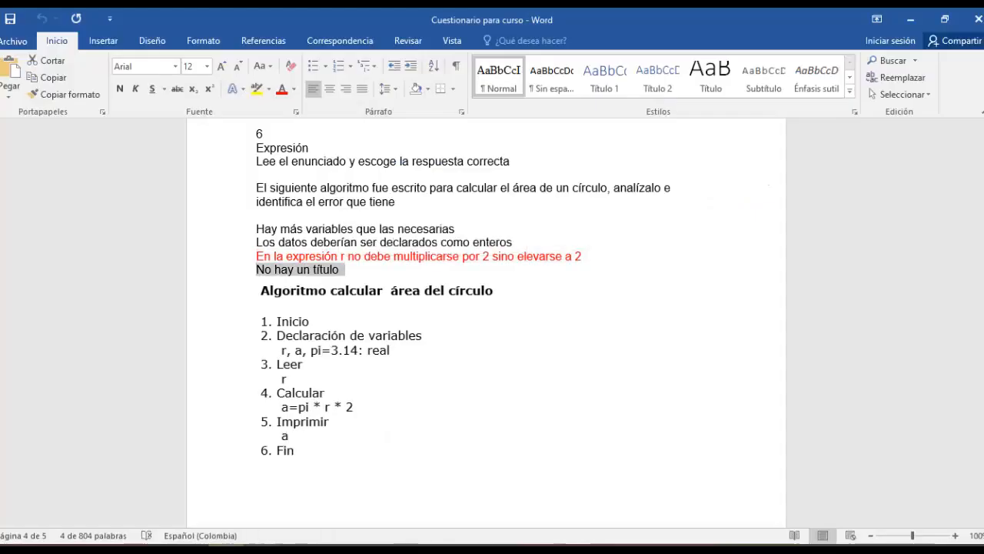
key("alt+Tab")
left_click(422, 359)
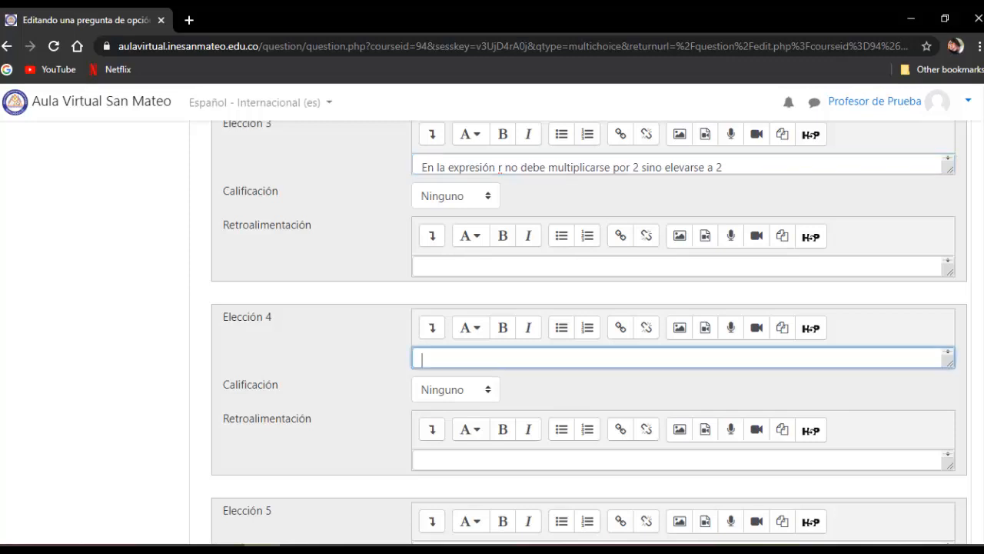
key("ctrl+v")
- Set the Calificación of Elección 3 to 100% and save the question to the question bank
scroll(462, 308, "up", 1)
left_click(456, 269)
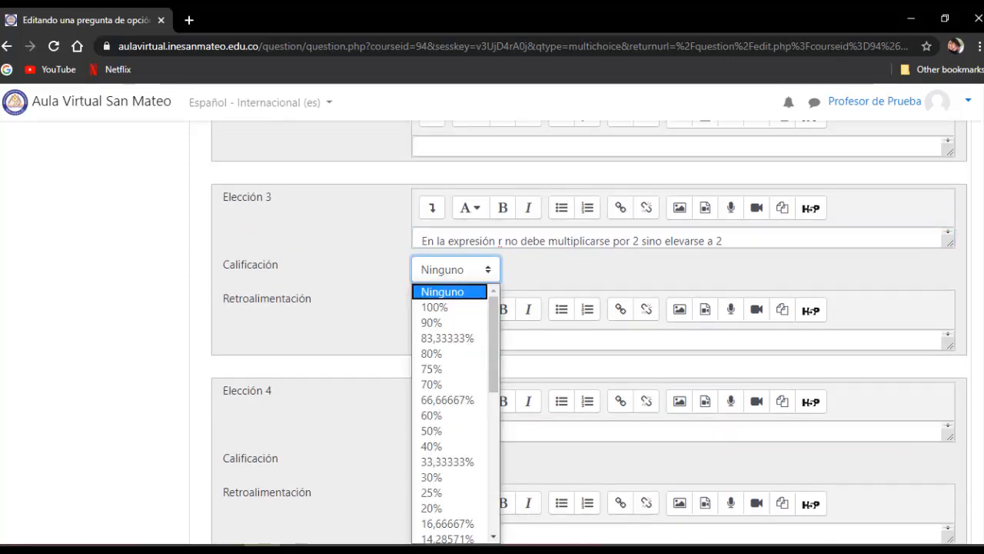
left_click(435, 307)
scroll(434, 306, "down", 8)
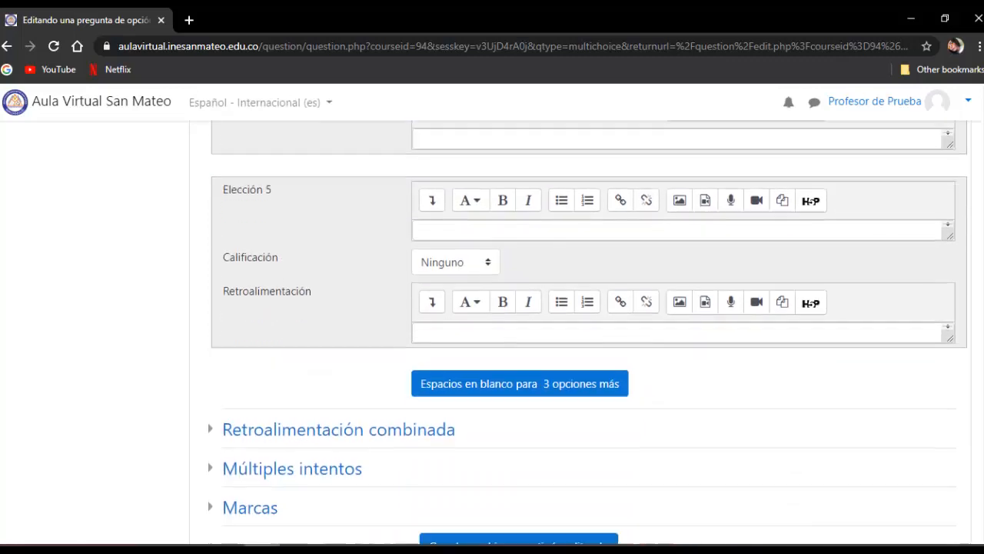
scroll(469, 385, "down", 1)
left_click(470, 385)
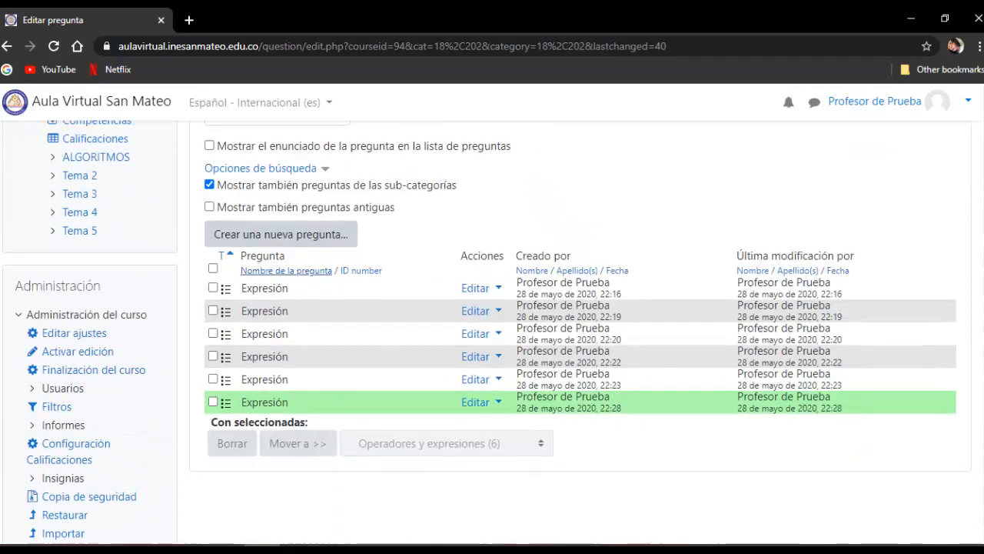
- Review the question list, and check the question bank's categories and how many questions each one holds
scroll(492, 331, "up", 2)
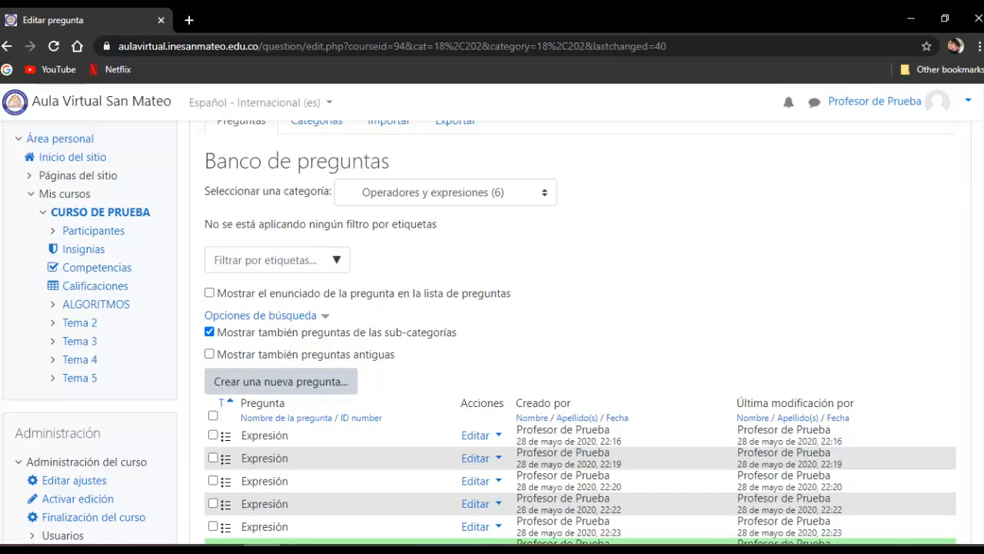
scroll(82, 386, "down", 5)
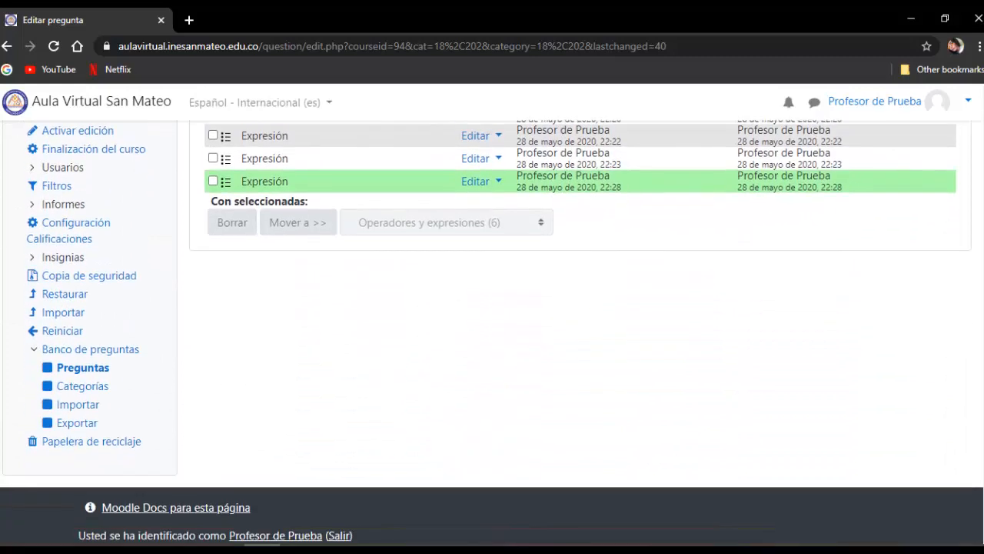
left_click(83, 386)
scroll(82, 386, "down", 3)
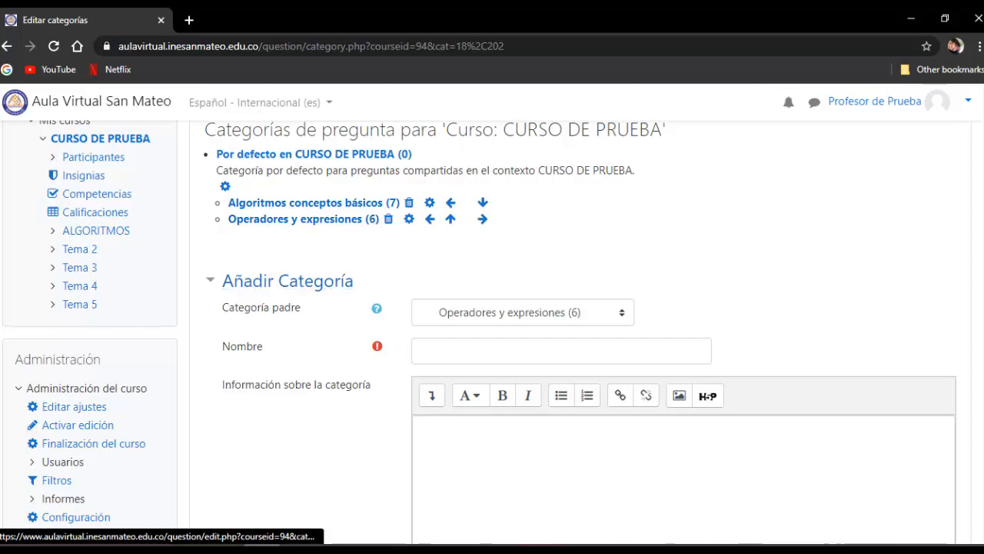
scroll(586, 330, "up", 1)
scroll(586, 331, "up", 2)
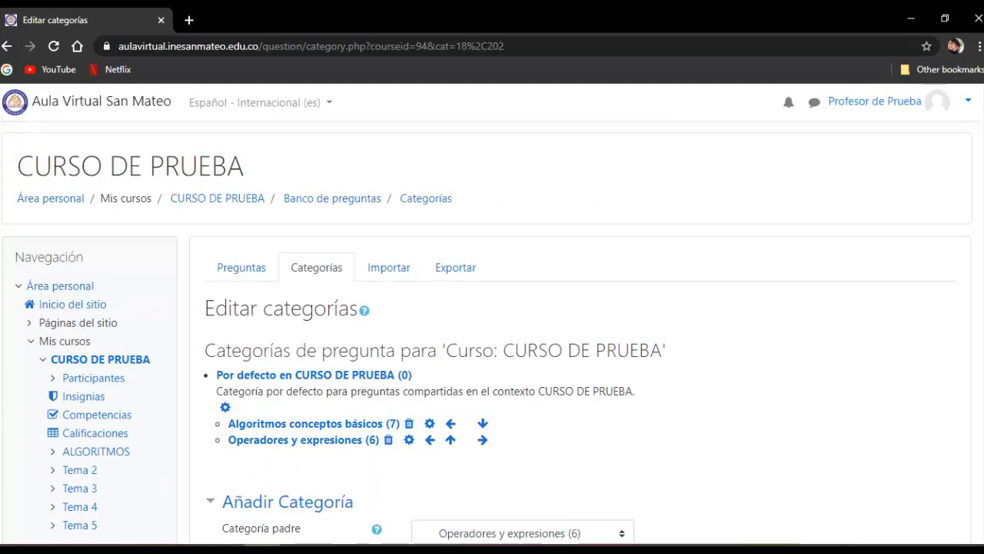
- Turn on editing on the CURSO DE PRUEBA page and add a Cuestionario activity to the ALGORITMOS section
left_click(217, 197)
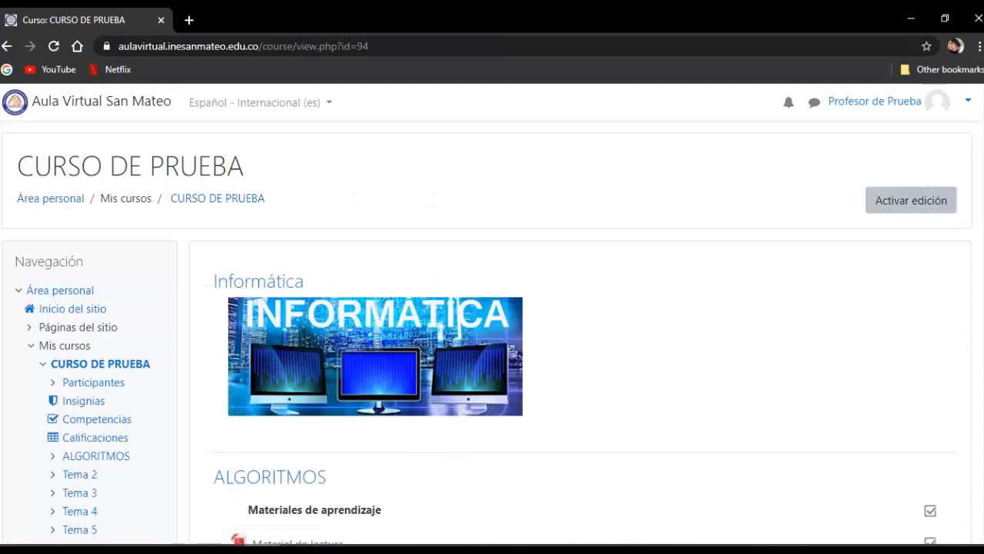
left_click(911, 200)
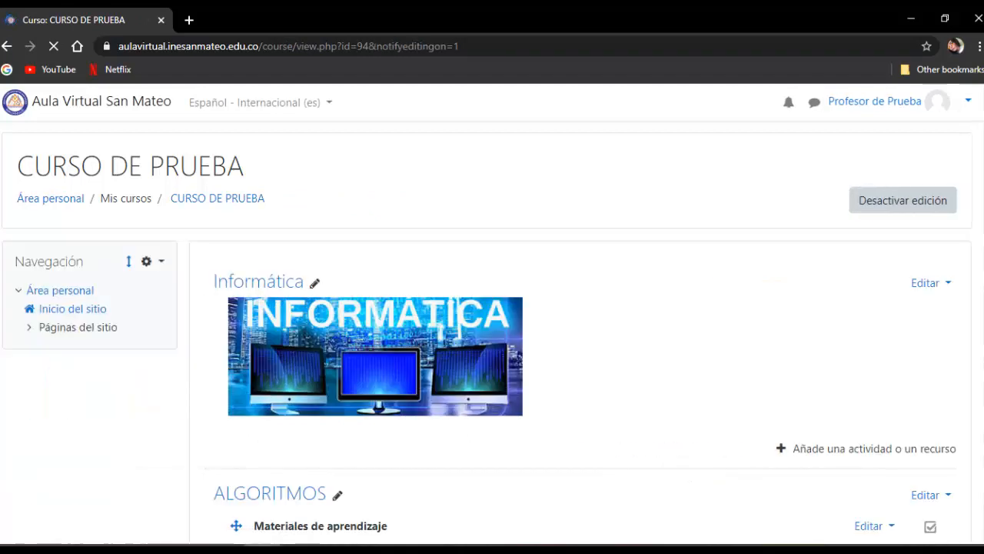
scroll(580, 331, "down", 5)
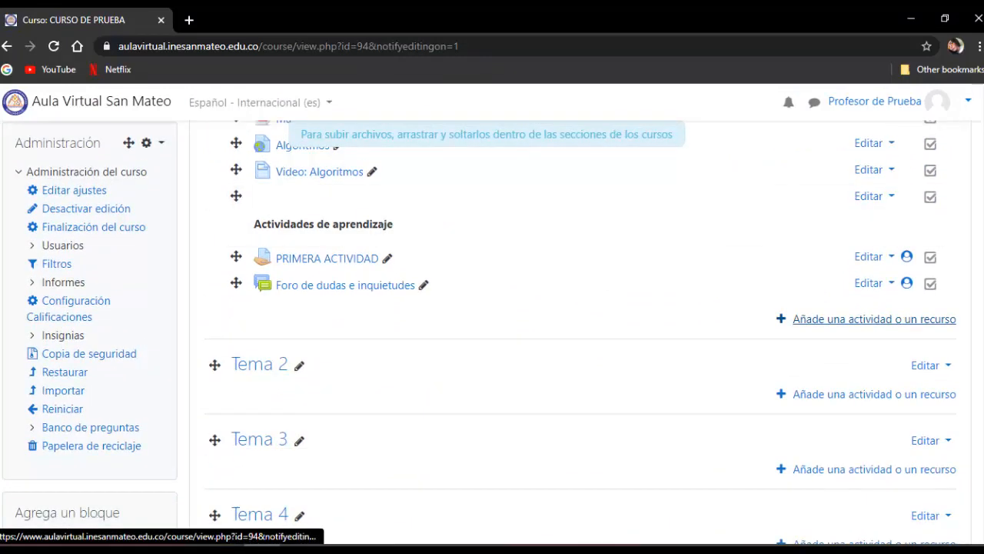
left_click(874, 319)
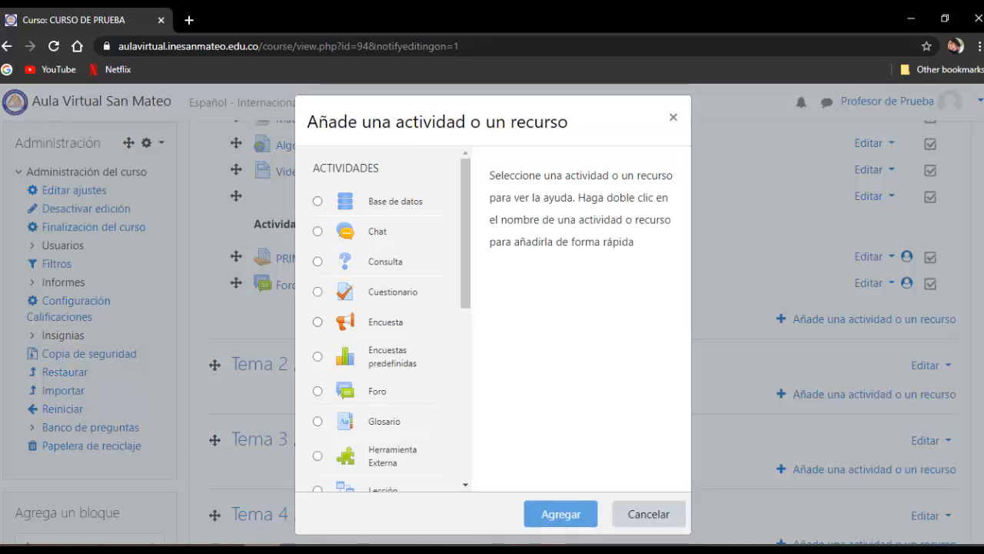
left_click(392, 291)
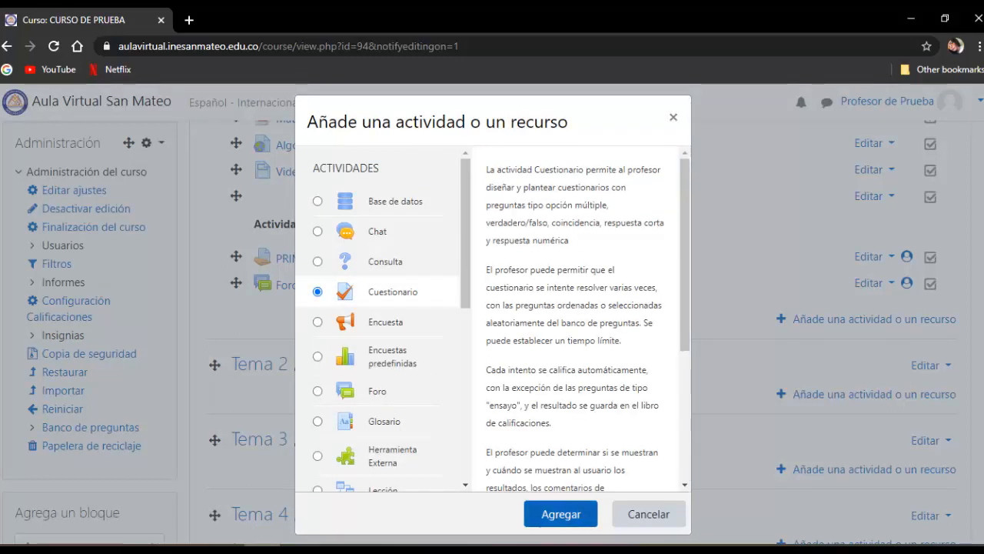
left_click(560, 514)
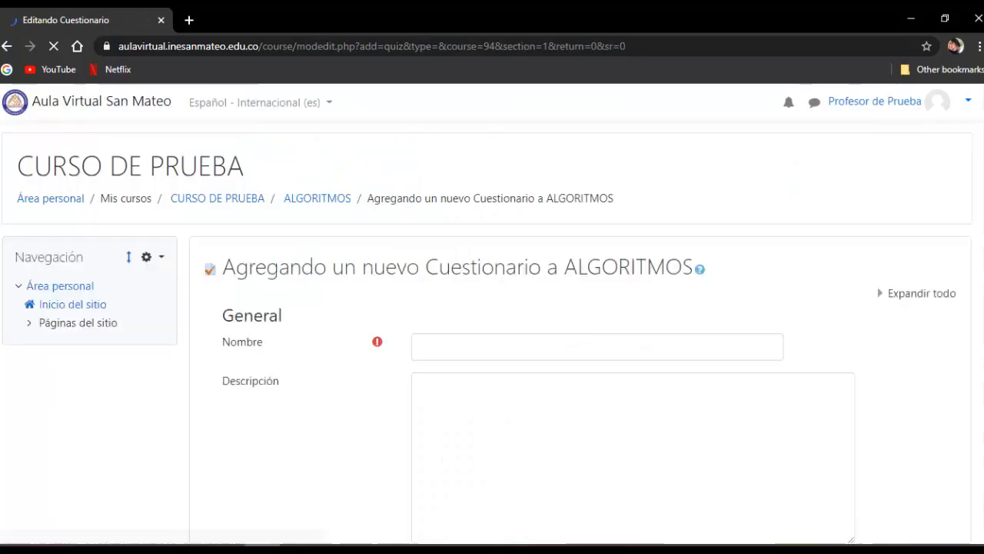
- Enter "Evaluaciónn Final" as the new quiz's Nombre, replacing the mistyped characters
left_click(598, 347)
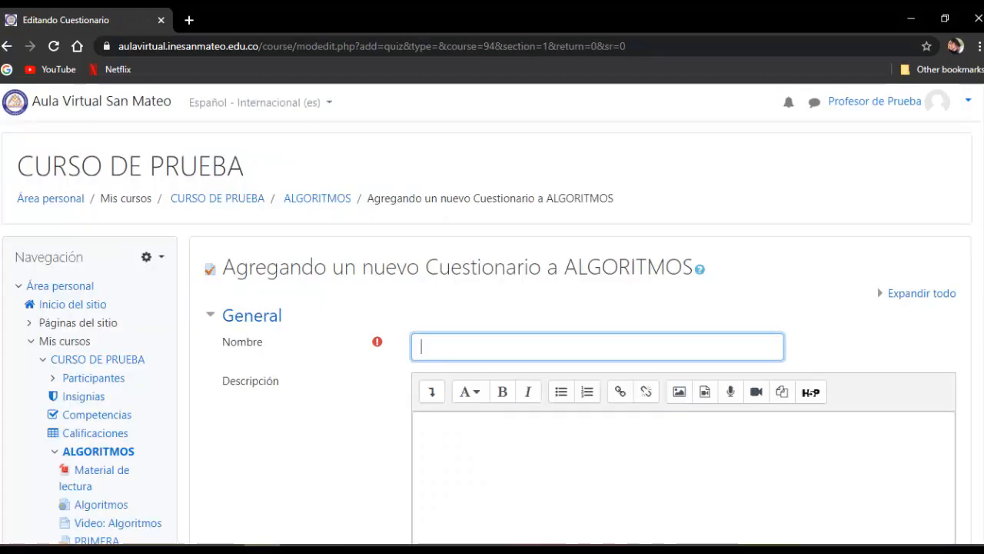
scroll(597, 347, "down", 1)
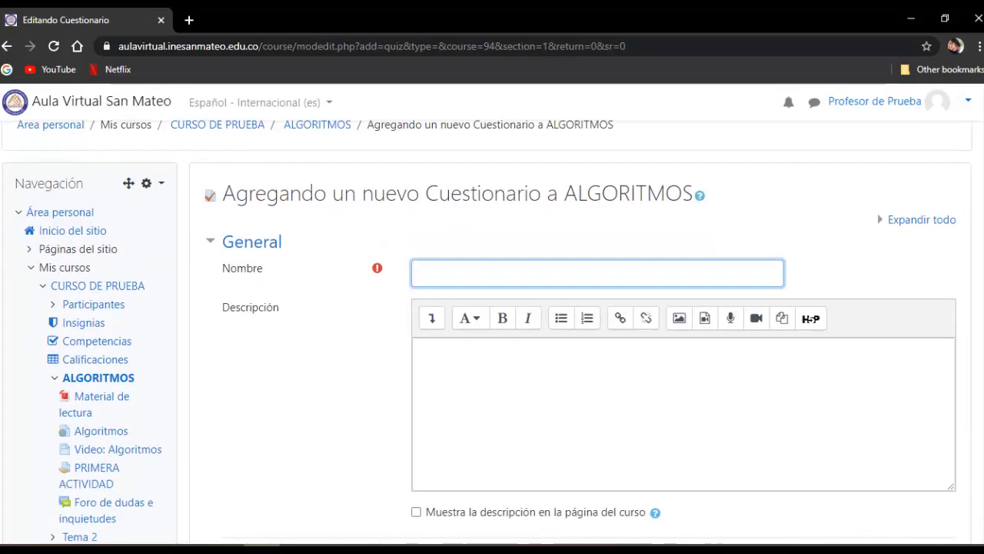
type("Evaluaci")
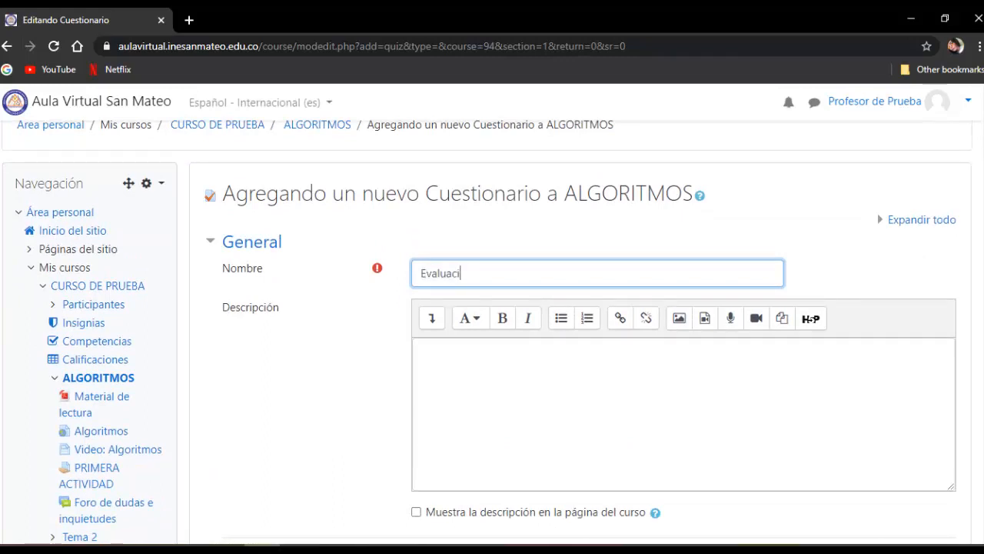
type("(on Final")
scroll(580, 333, "down", 1)
left_click(423, 277)
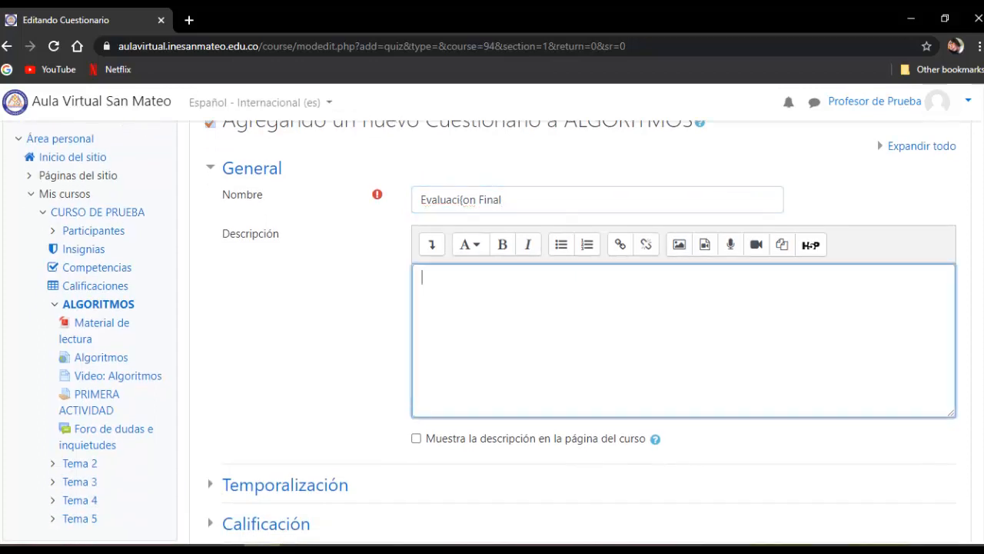
left_click(469, 200)
key("BackSpace")
key("Delete")
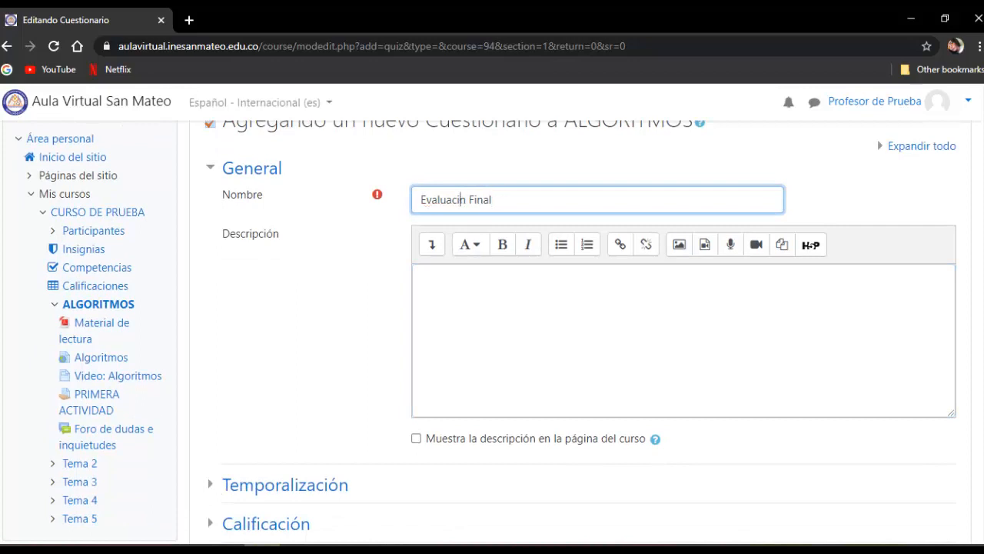
type("ón")
- Begin the quiz description with "Encontrarás una serie de 10 preguntas tipo selección múltiple con única respuesta"
left_click(422, 277)
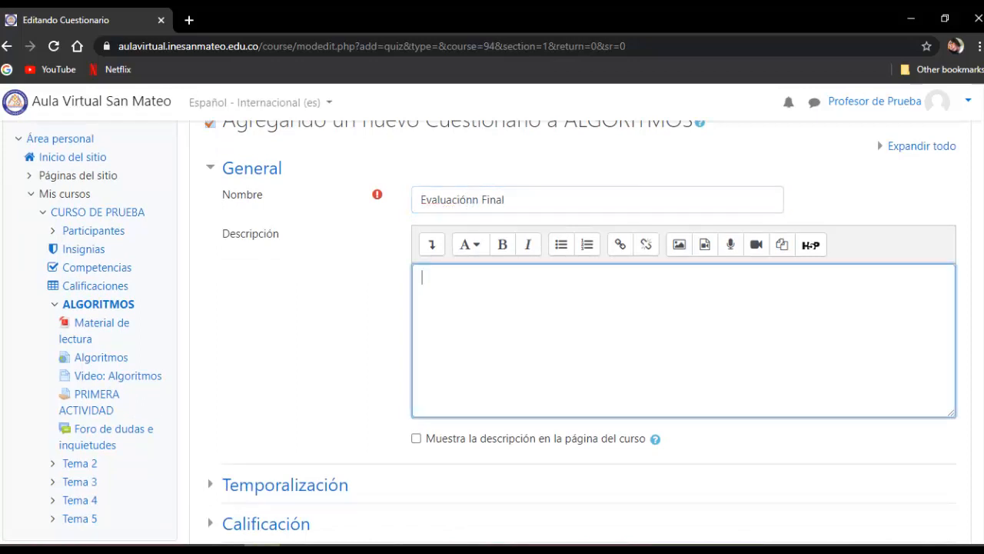
type("Encont")
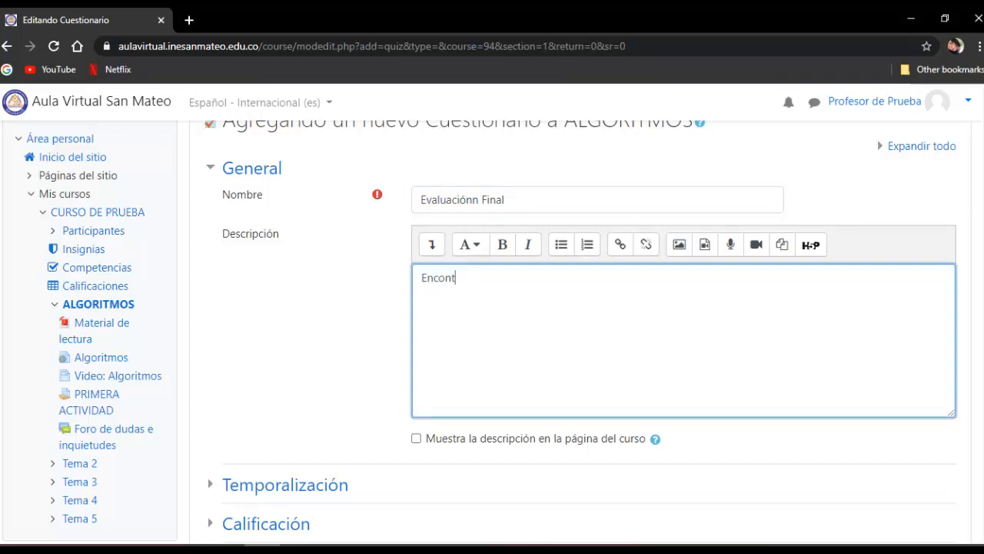
type("rarás una serie de 10")
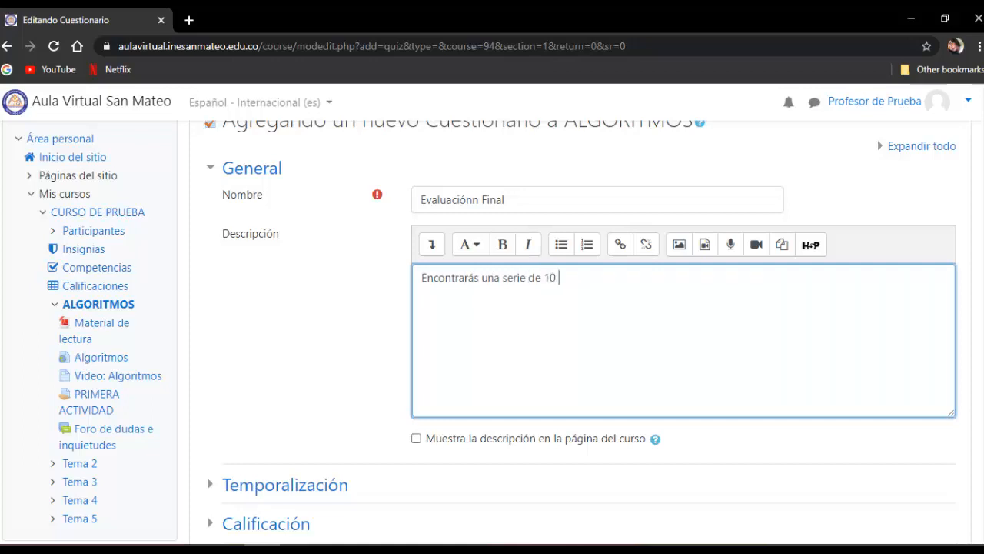
type(" preguntas tipo selec")
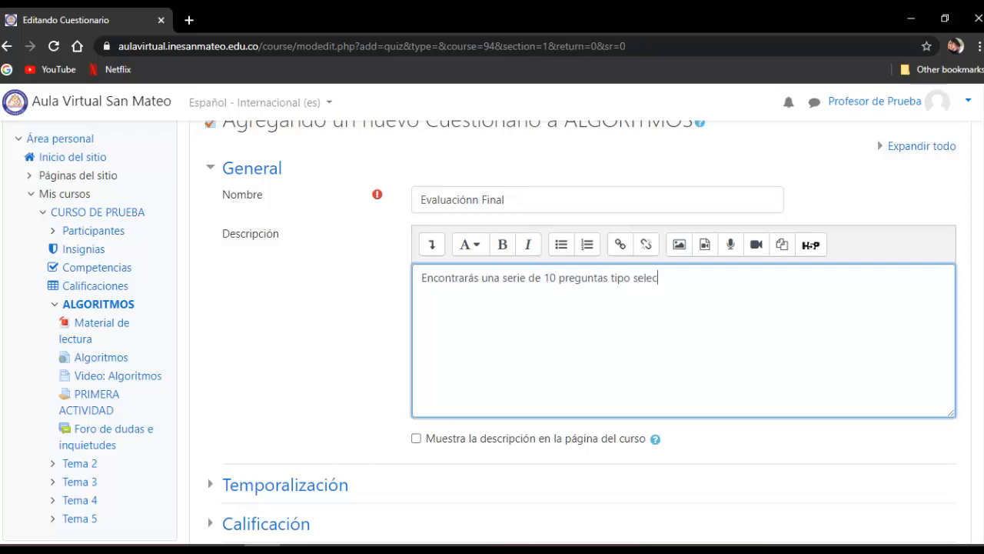
type("ción múltiple con ")
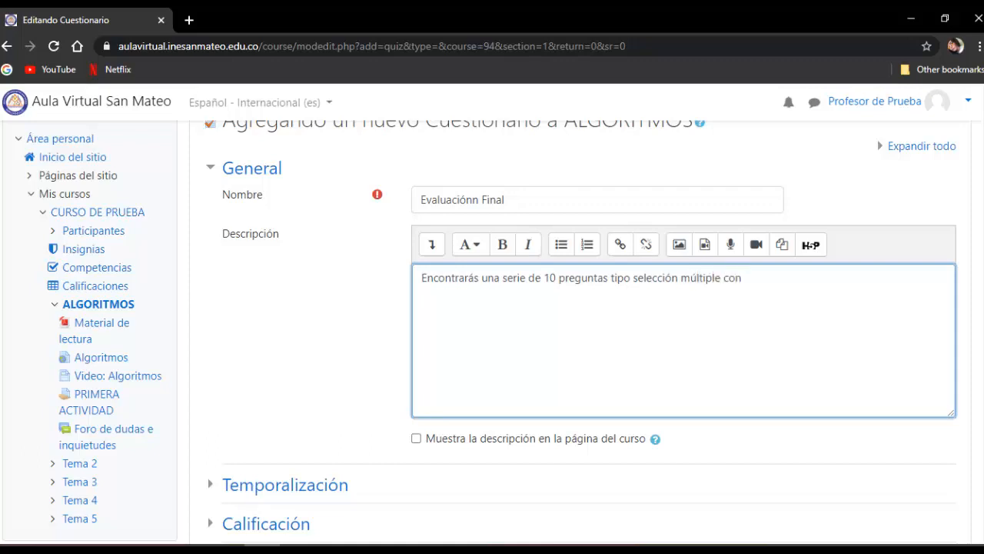
type("única respuesta")
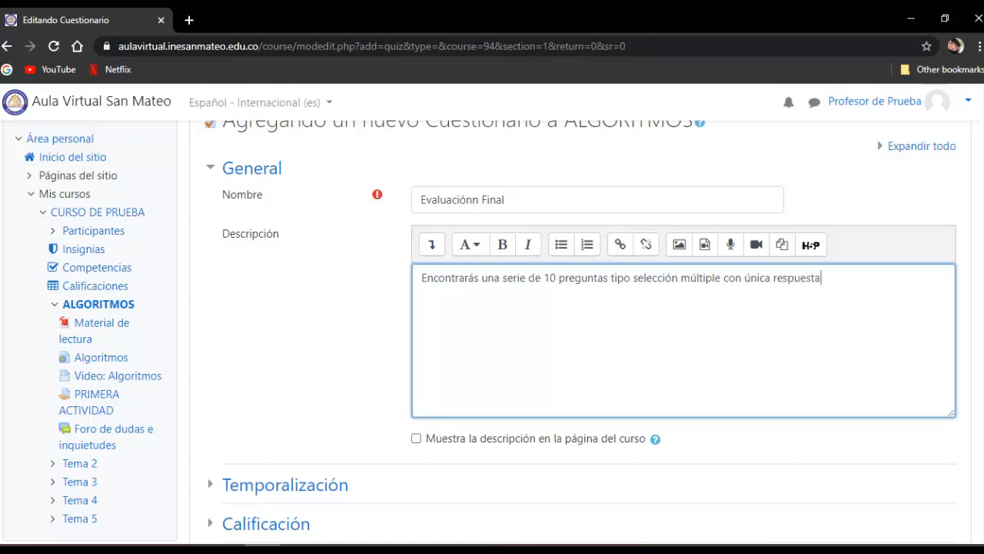
- Add a second paragraph to the quiz description reading "Lee cada enunciado y escoge la respuesta acertada."
key("Return")
type("Lee cada enunciado ")
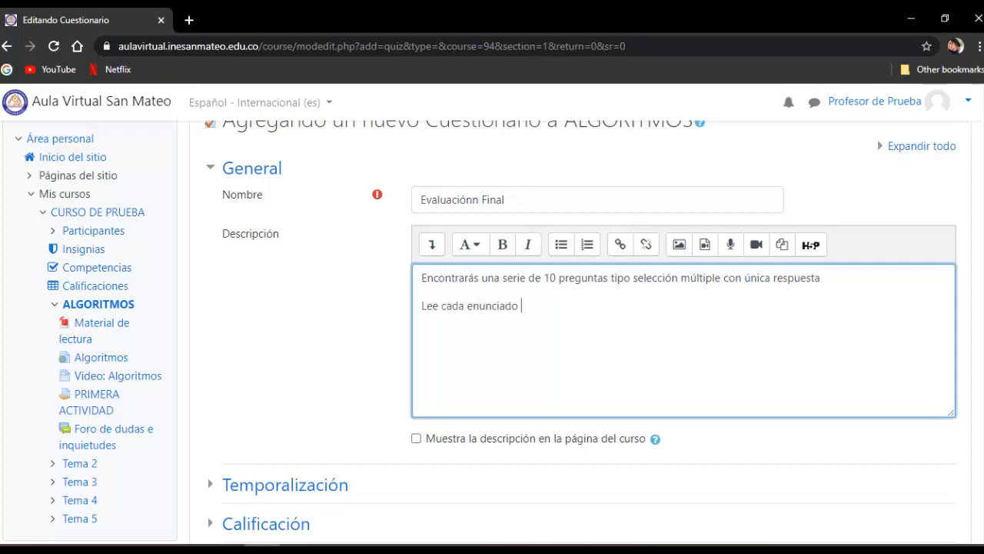
type("y escoge la respuest")
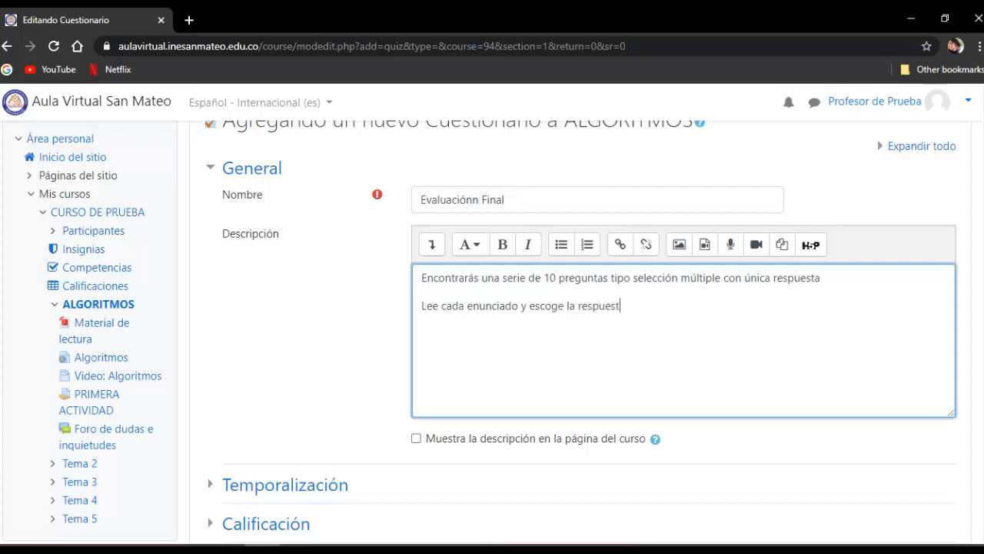
type("a acretada")
key("BackSpace")
key("BackSpace")
key("BackSpace")
key("BackSpace")
key("BackSpace")
key("BackSpace")
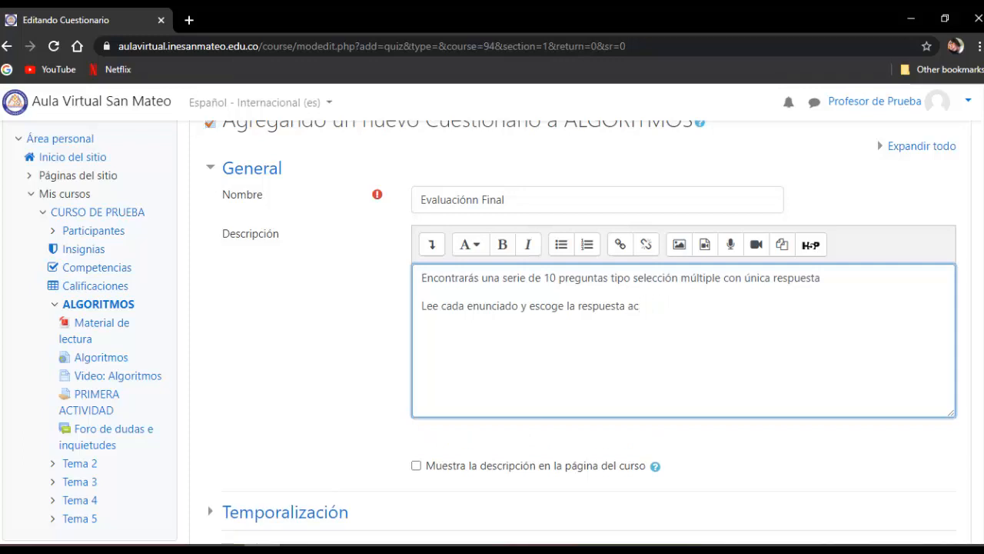
type("ertada. ")
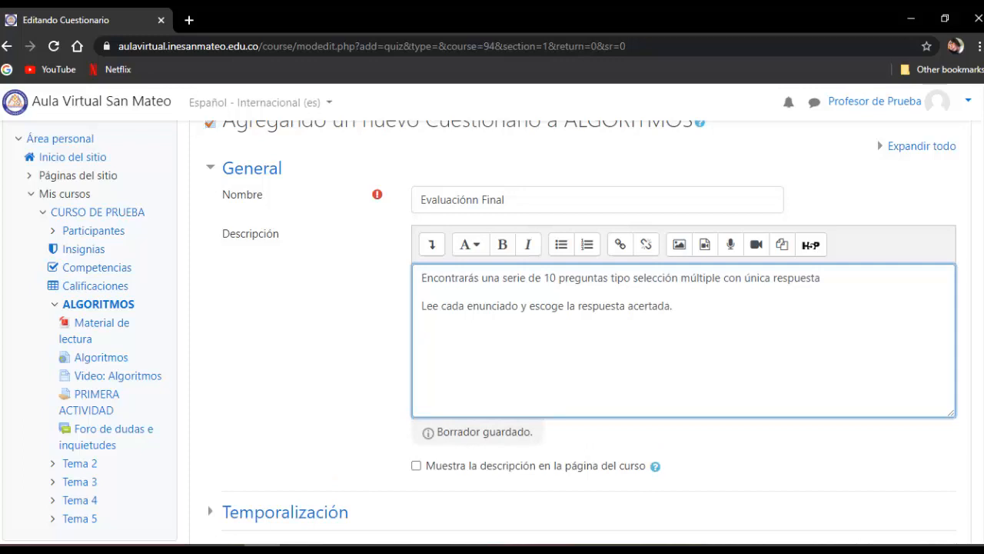
type("A")
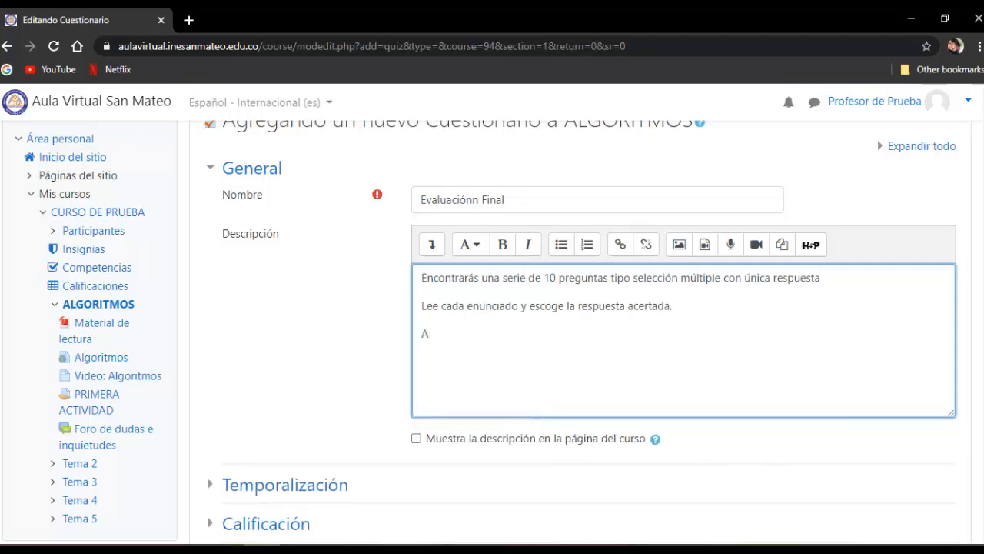
type("l finalizar el cuest")
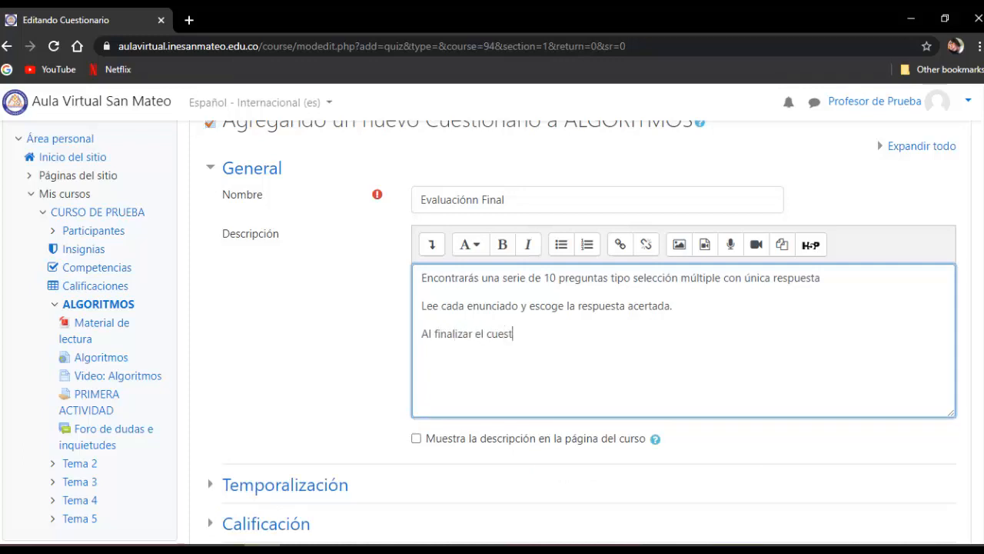
type("ionario dar clic en ")
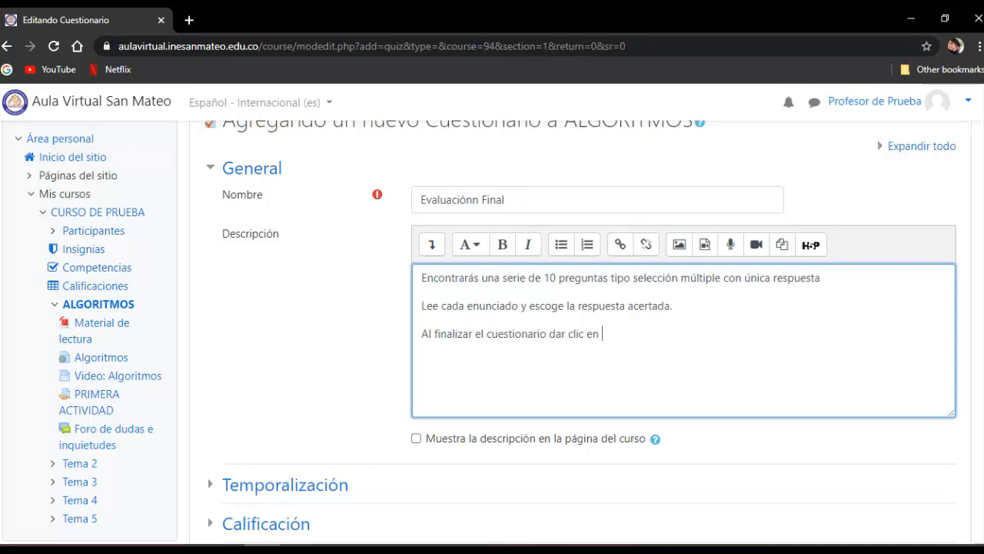
type("Terminar intento ")
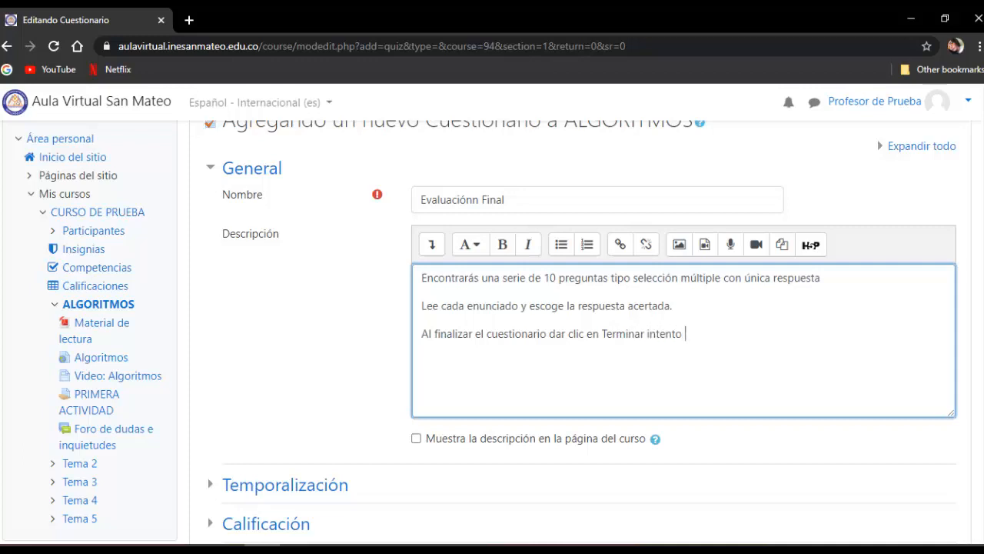
type("y despues")
- Complete the description's third paragraph with "y después en Enviar todo y terminar."
key("BackSpace")
key("BackSpace")
key("BackSpace")
type("és en Envi")
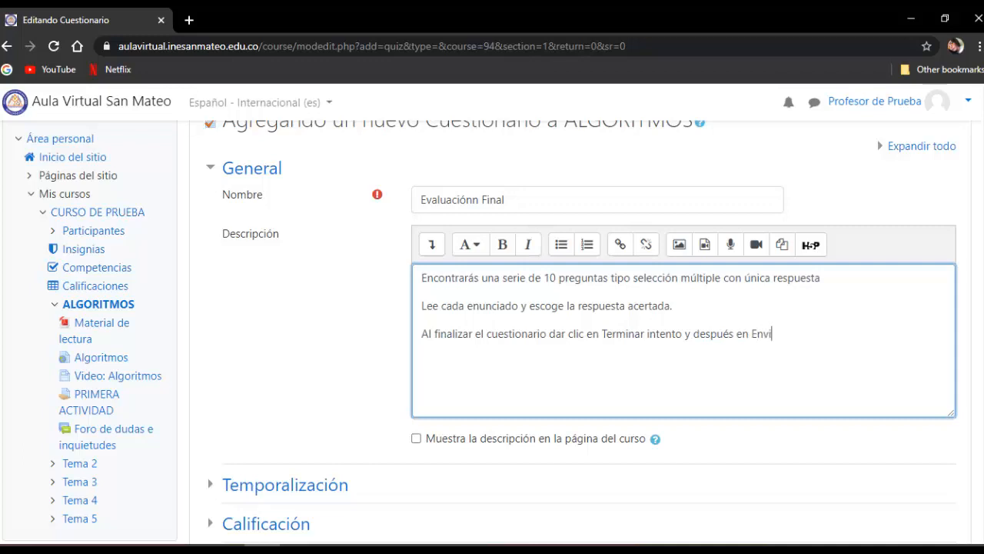
type("ar todo y terminar.")
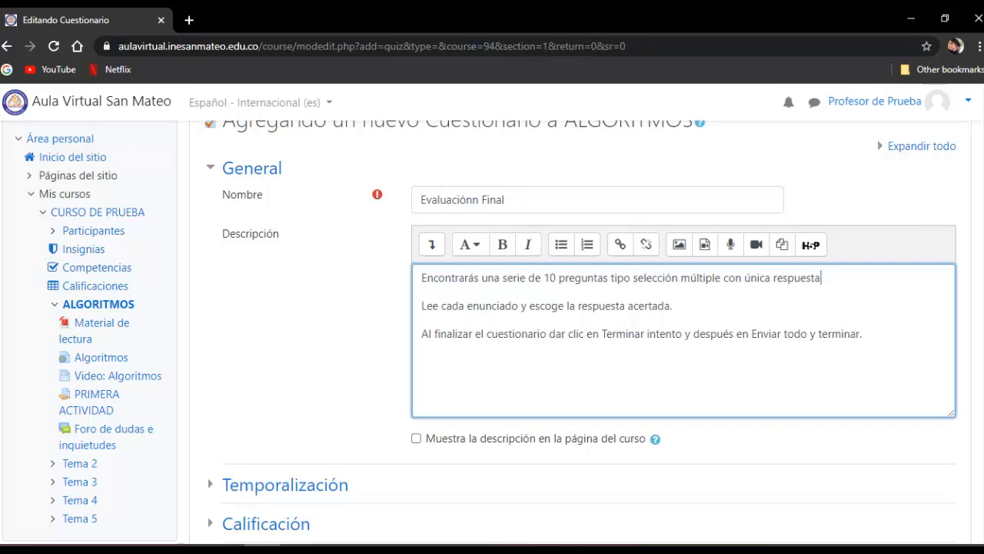
- End the description's first paragraph with a period and insert below it the paragraph "Tendrás 30 minutos para responder la prueba."
key("Return")
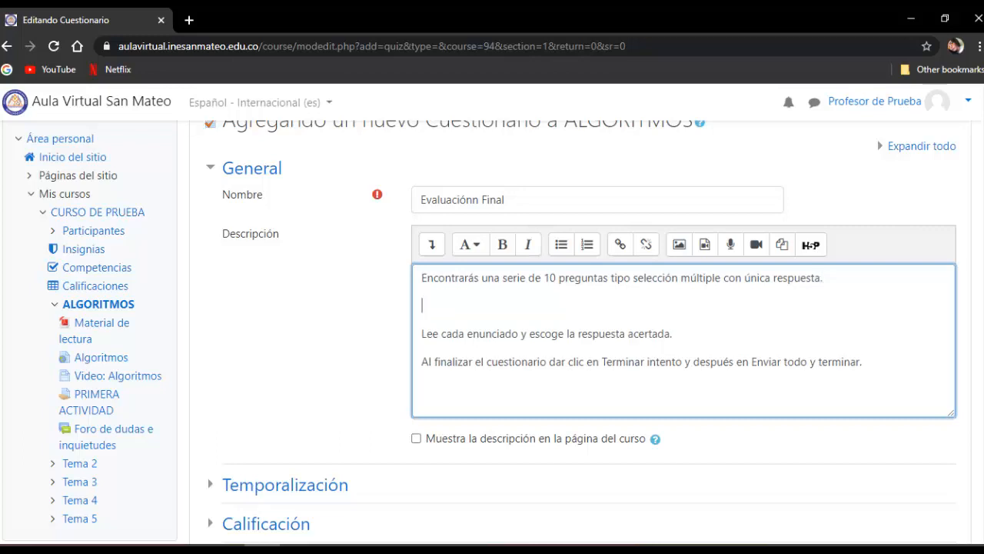
type("Tendrás 30 minutos")
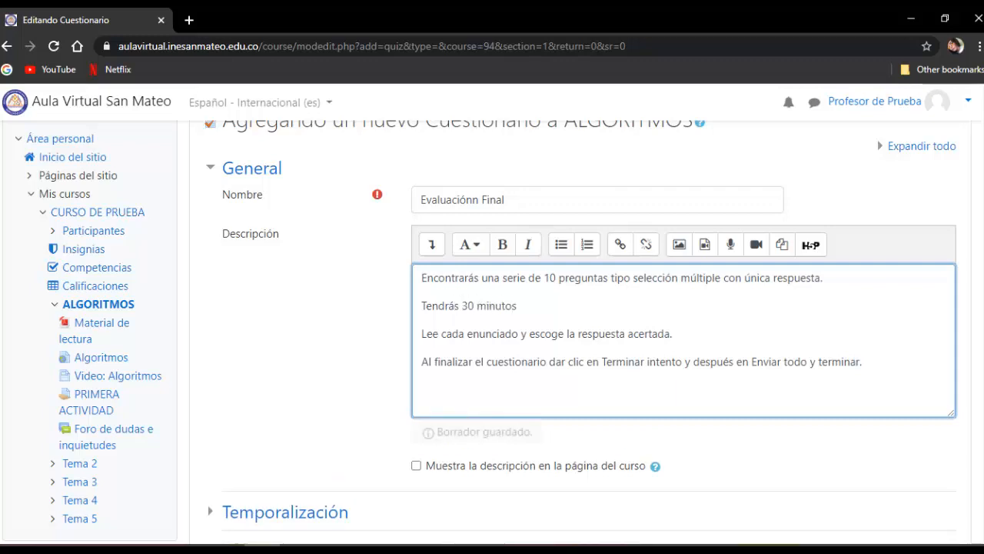
type(".")
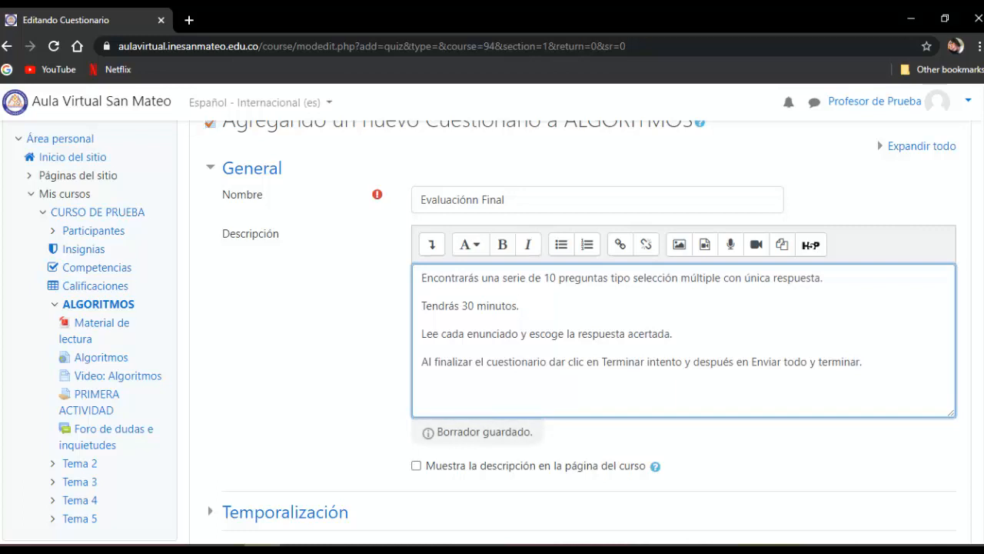
key("BackSpace")
type(" para responde")
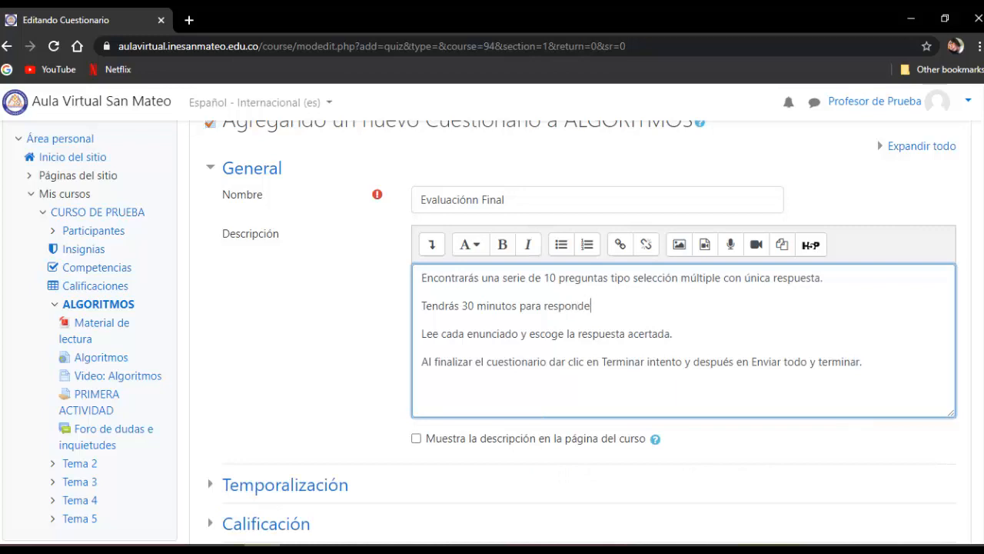
type("r la prueba.")
- Enable both the Abrir cuestionario and Cerrar cuestionario dates in the quiz's Temporalización settings
scroll(266, 303, "down", 3)
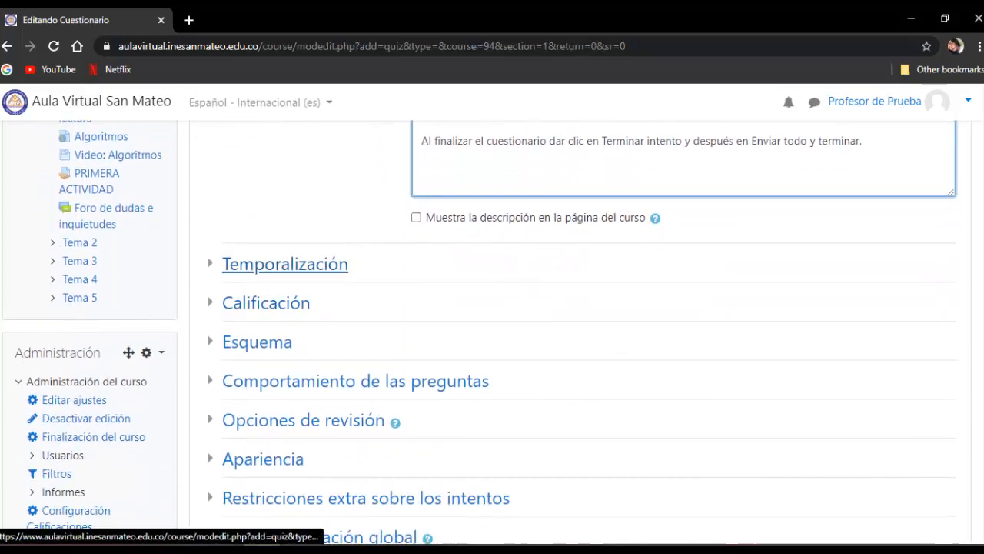
left_click(284, 264)
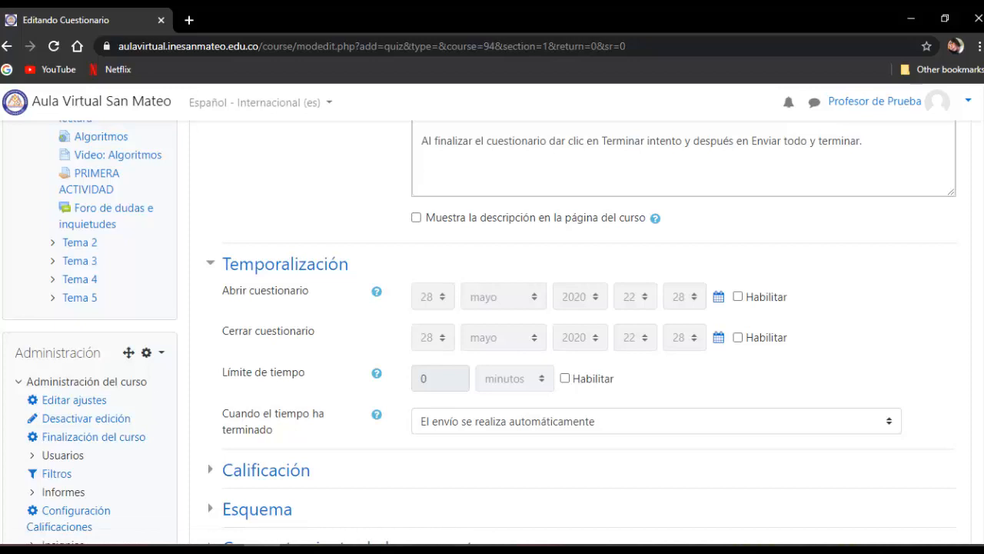
left_click(737, 296)
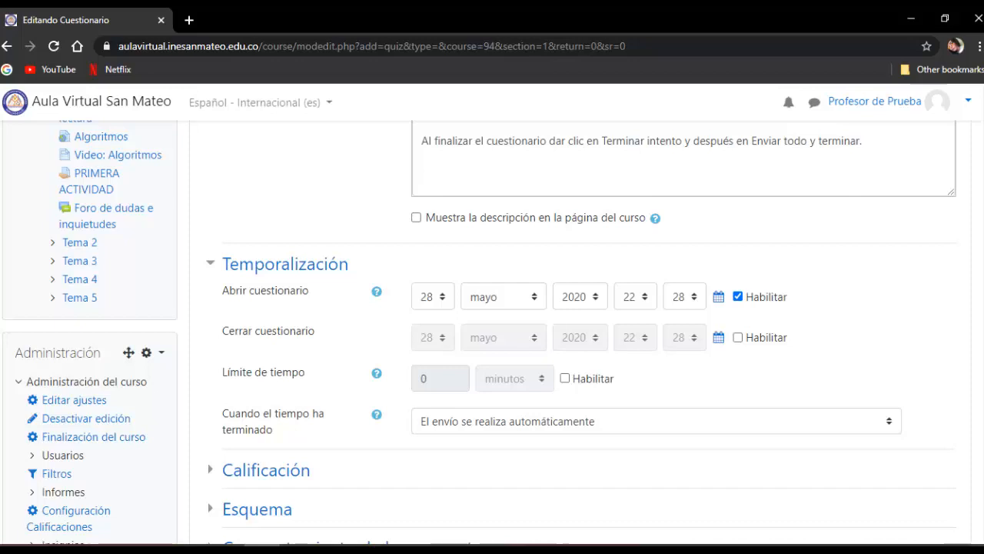
left_click(738, 337)
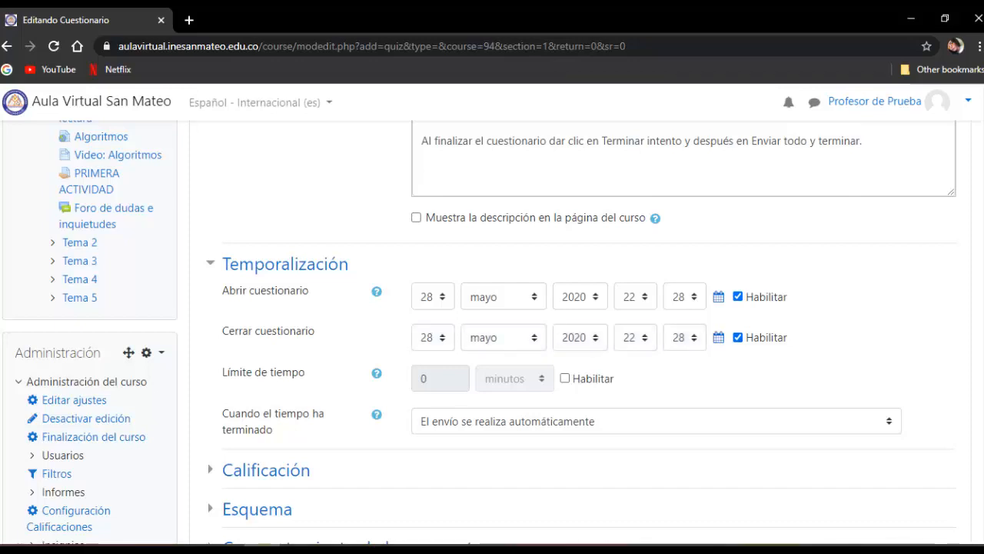
- Set the quiz's Cerrar cuestionario date to 29 mayo 2020 at 23:59
left_click(433, 338)
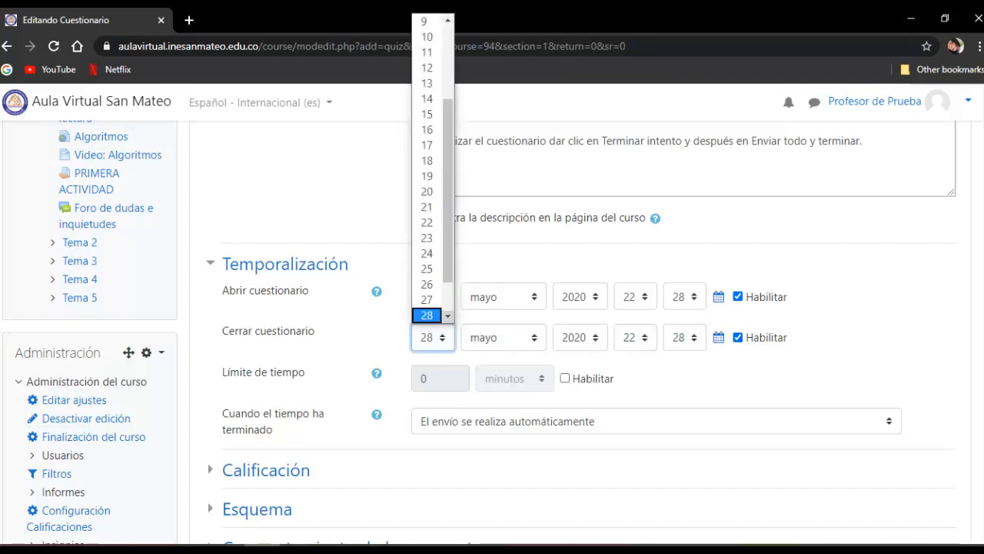
left_click_drag(447, 258, 447, 288)
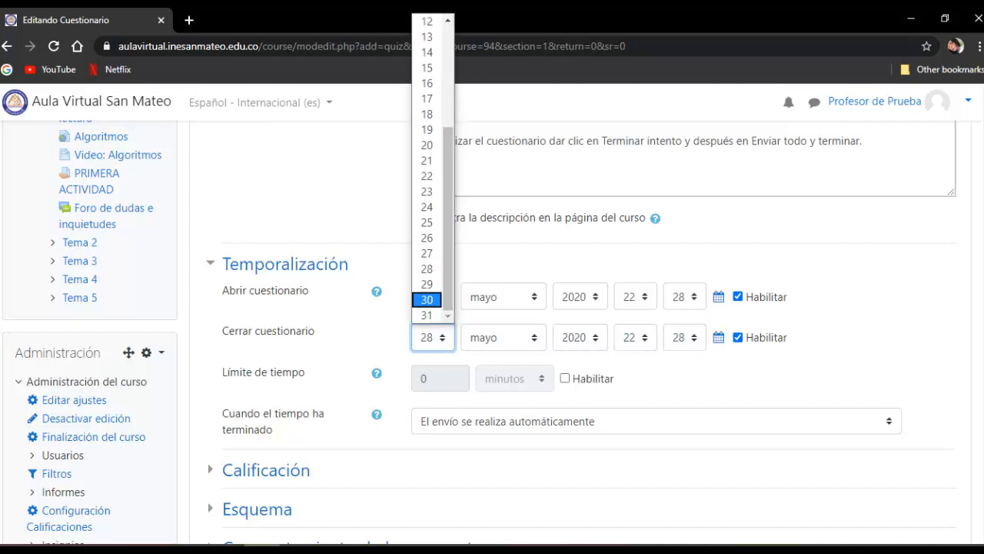
left_click(427, 284)
left_click(635, 337)
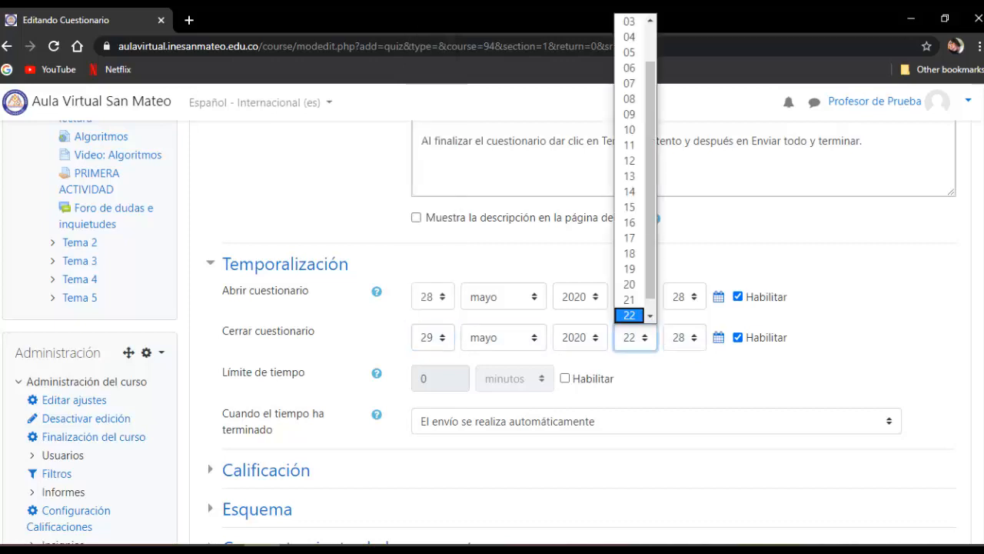
left_click_drag(650, 277, 651, 290)
left_click(629, 315)
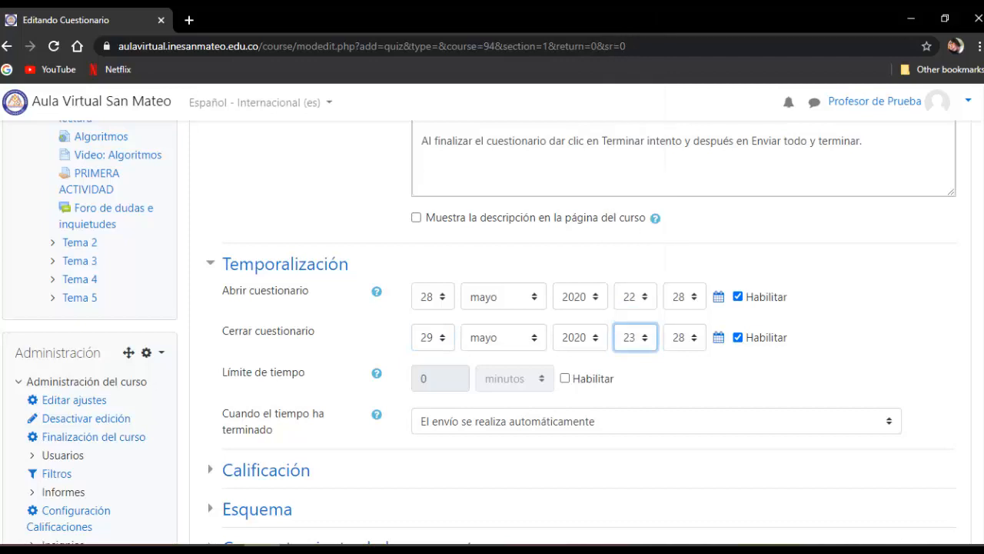
left_click(683, 337)
left_click_drag(700, 115, 700, 267)
left_click(679, 314)
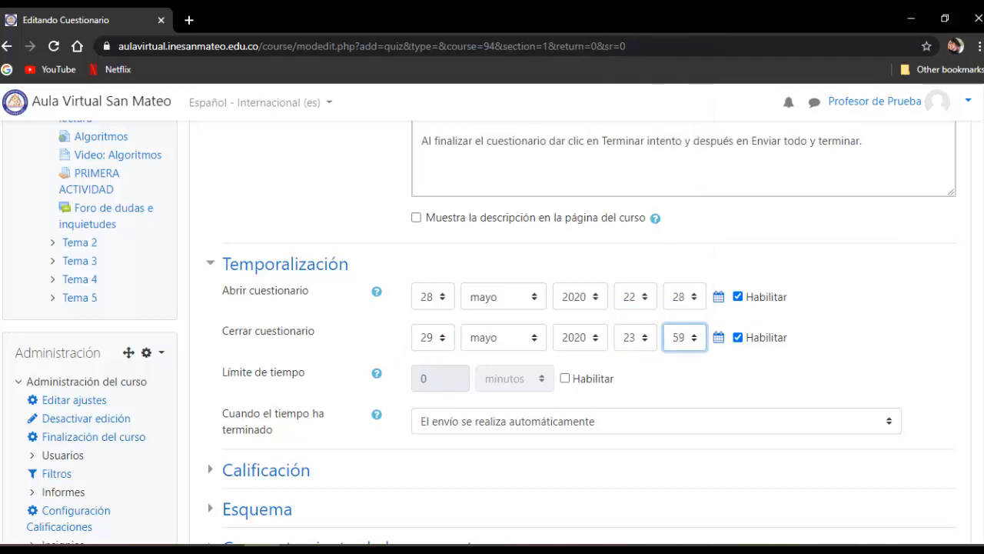
left_click(842, 338)
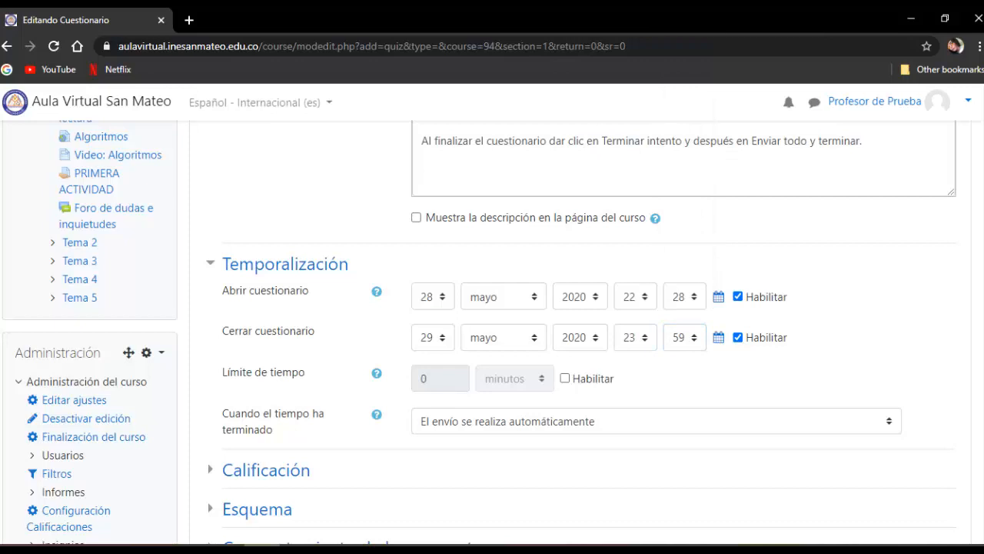
- Enable the quiz's Límite de tiempo and set it to 30 minutos
left_click(565, 377)
double_click(424, 378)
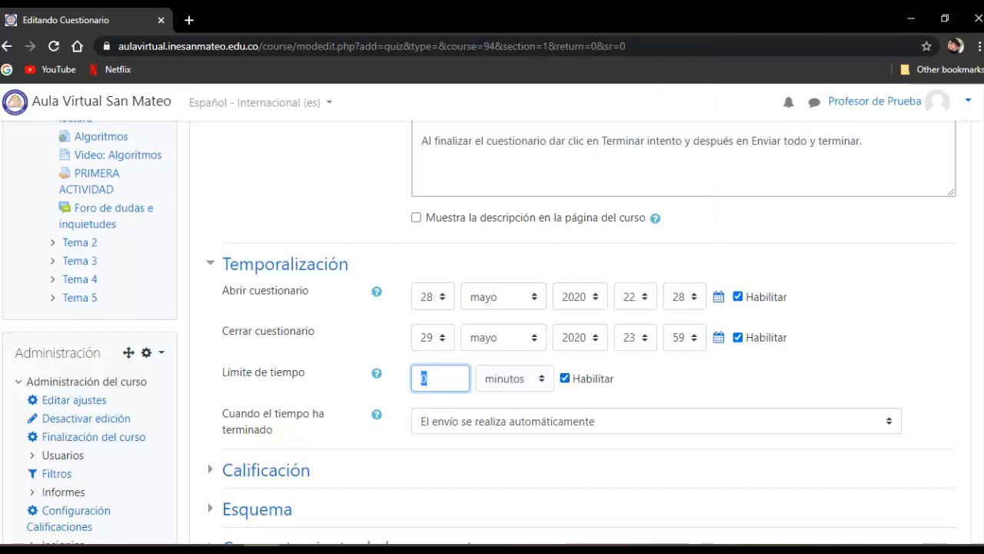
type("30")
- Expand the Calificación settings and set Calificación para aprobar to 6,0
scroll(493, 331, "down", 2)
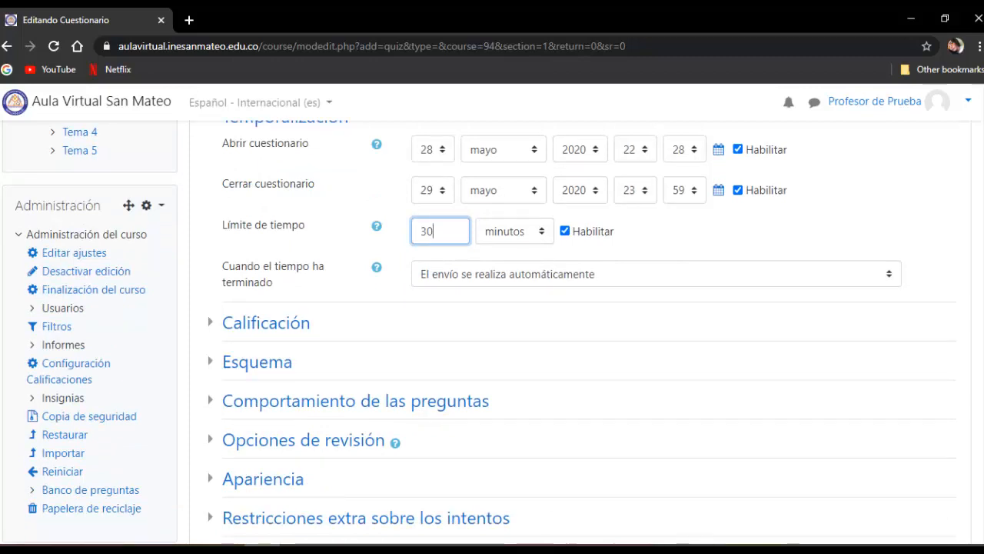
scroll(573, 331, "up", 1)
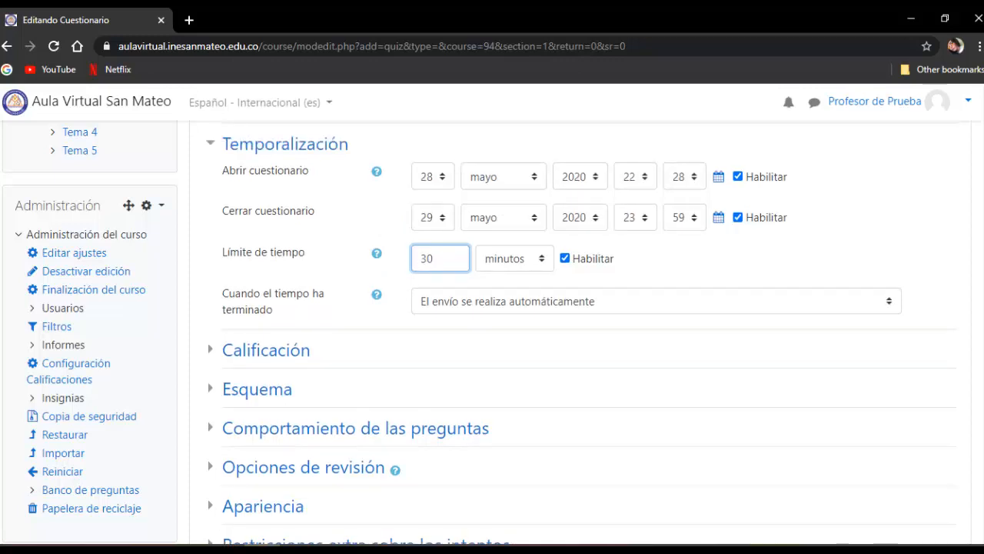
scroll(257, 384, "down", 1)
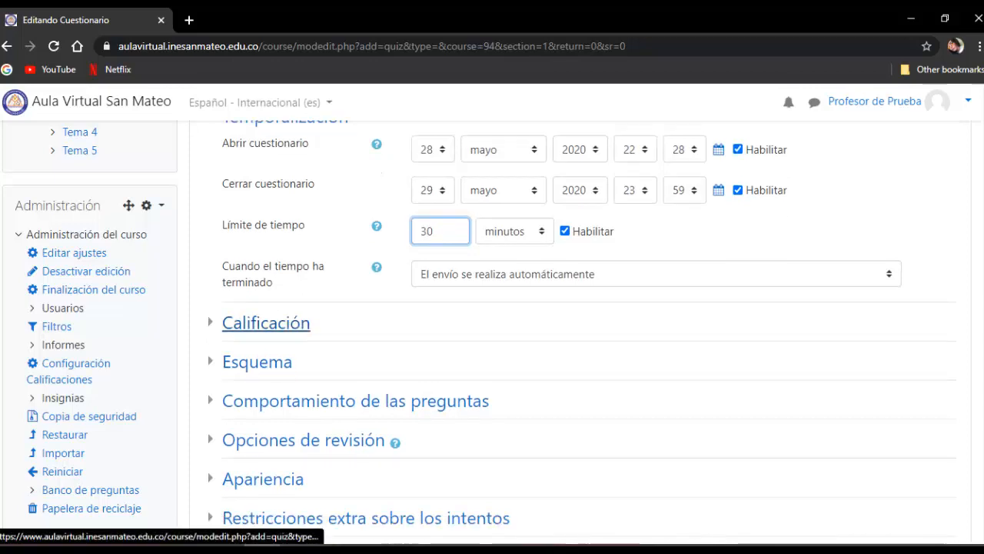
left_click(265, 323)
scroll(573, 330, "down", 1)
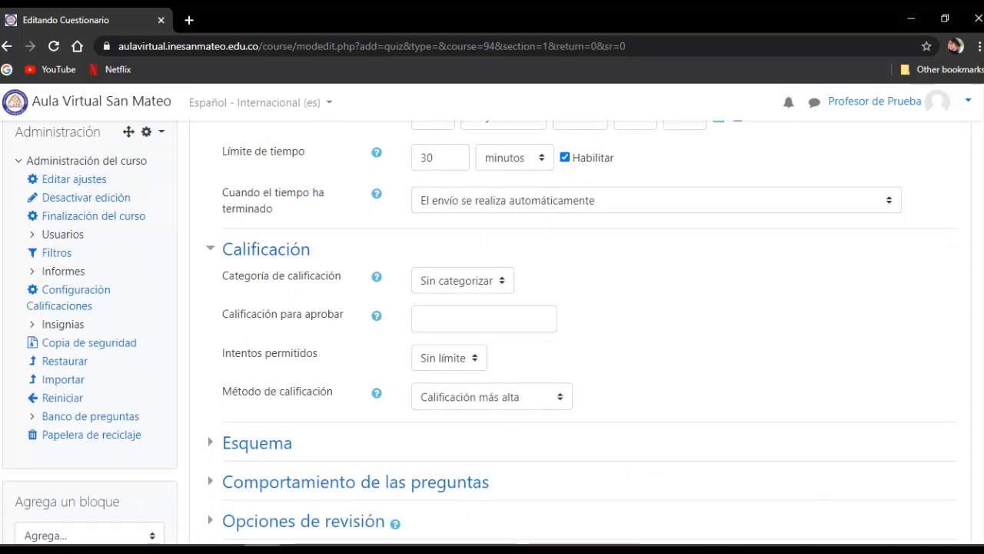
left_click(484, 320)
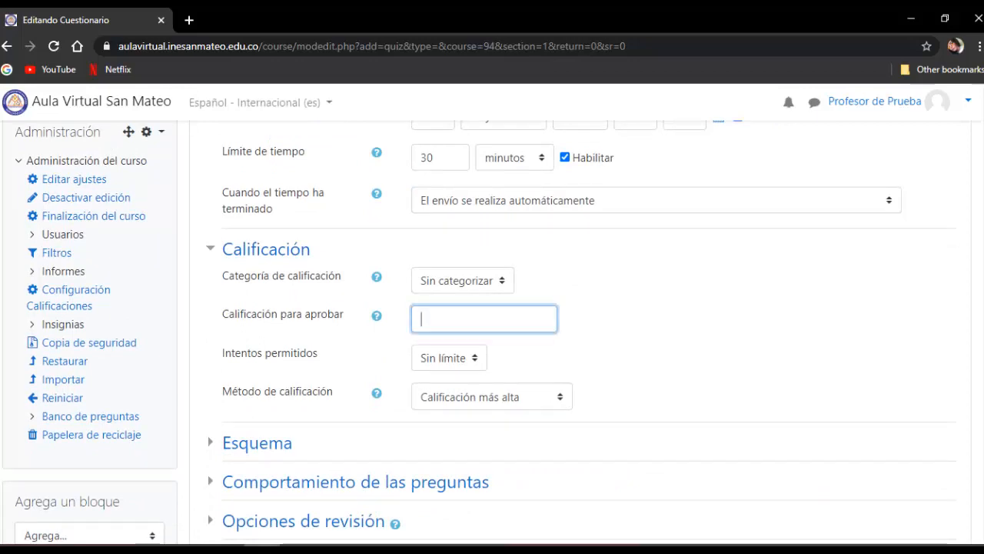
type("6,0")
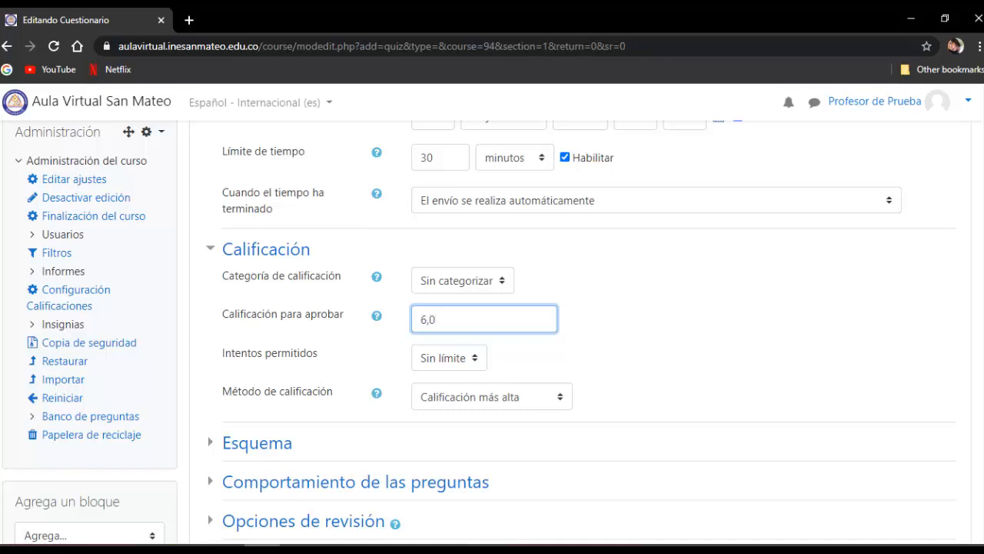
- Limit the quiz's Intentos permitidos to 1
left_click(449, 357)
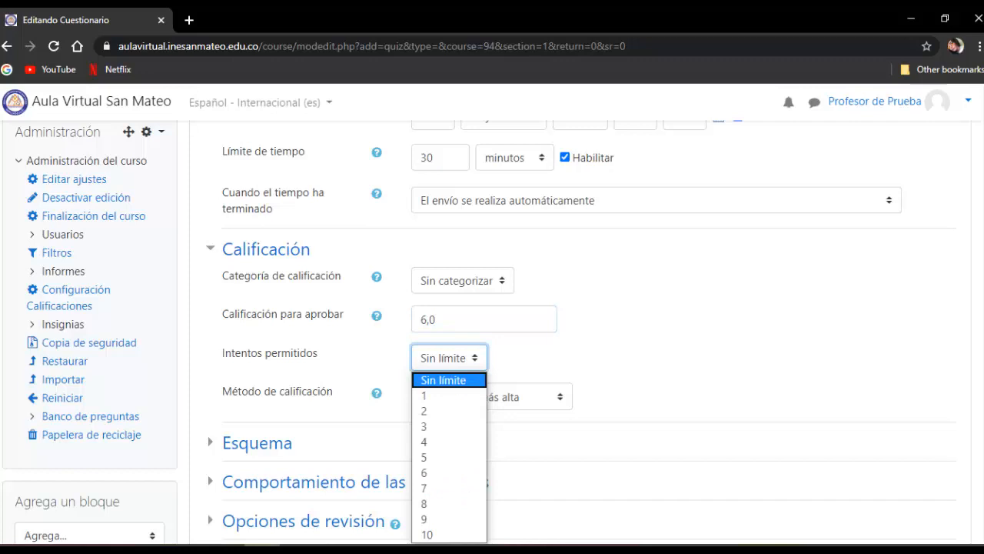
scroll(492, 323, "down", 1)
left_click(449, 284)
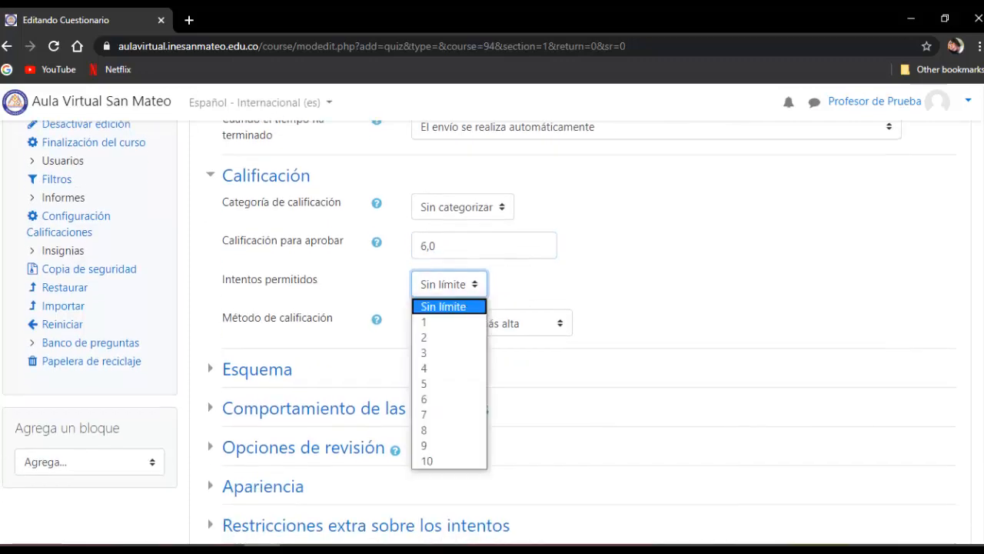
left_click(450, 323)
left_click(449, 285)
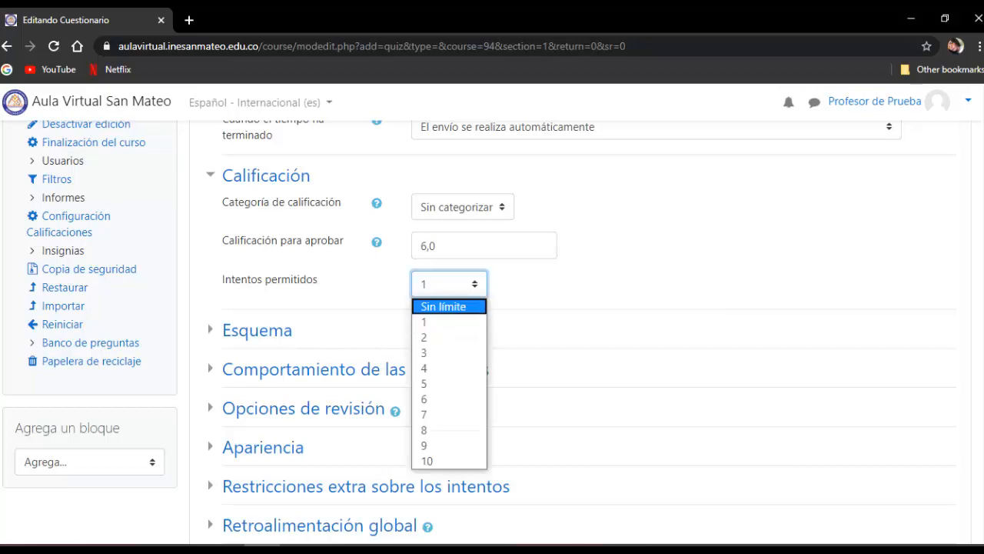
left_click(449, 307)
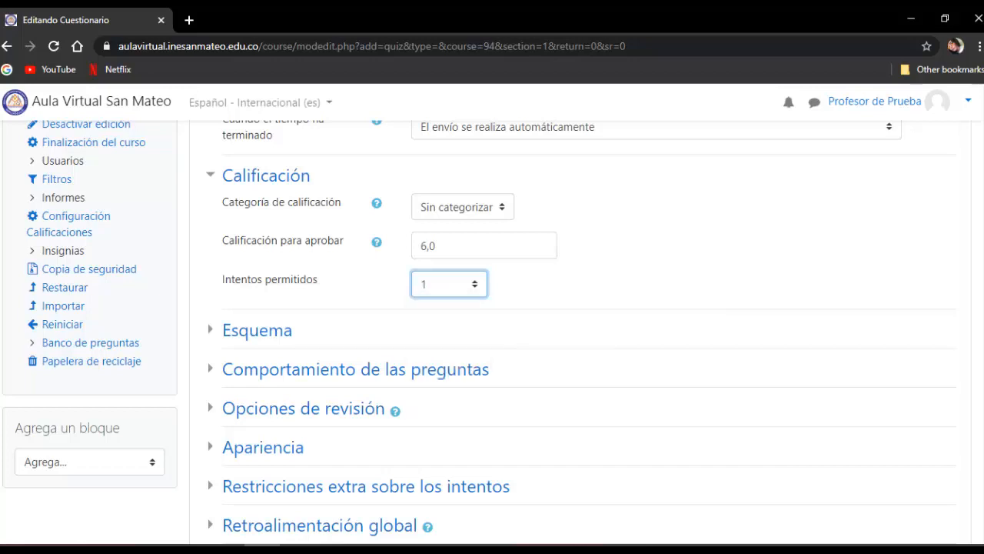
- Expand the Esquema settings and set Página nueva to "Cada 10 preguntas"
scroll(538, 308, "down", 1)
left_click(257, 256)
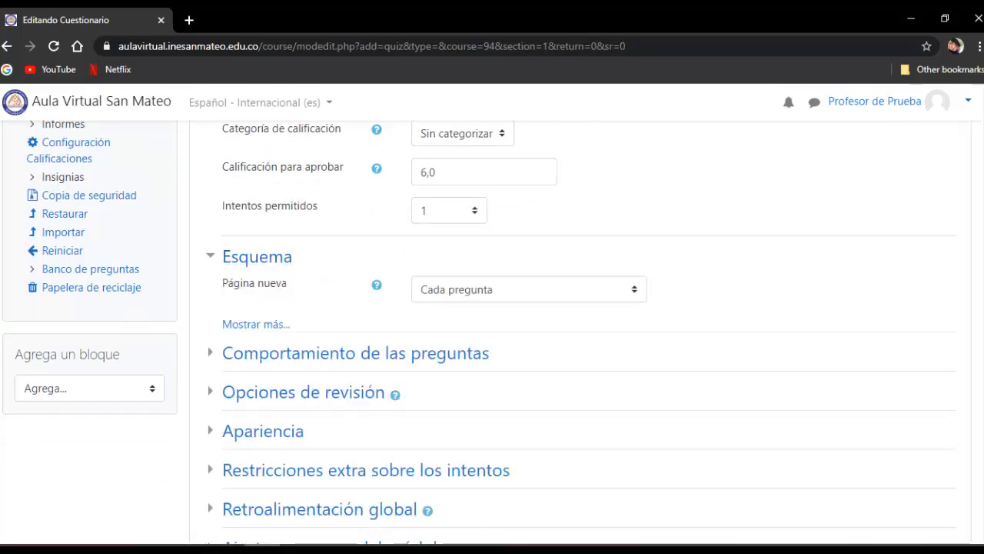
left_click(529, 290)
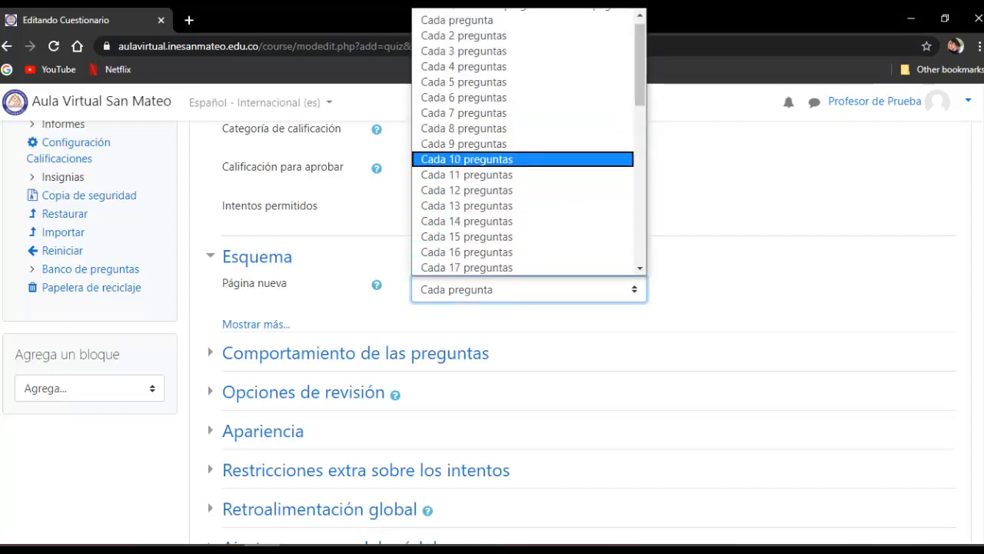
left_click(467, 160)
scroll(573, 331, "down", 1)
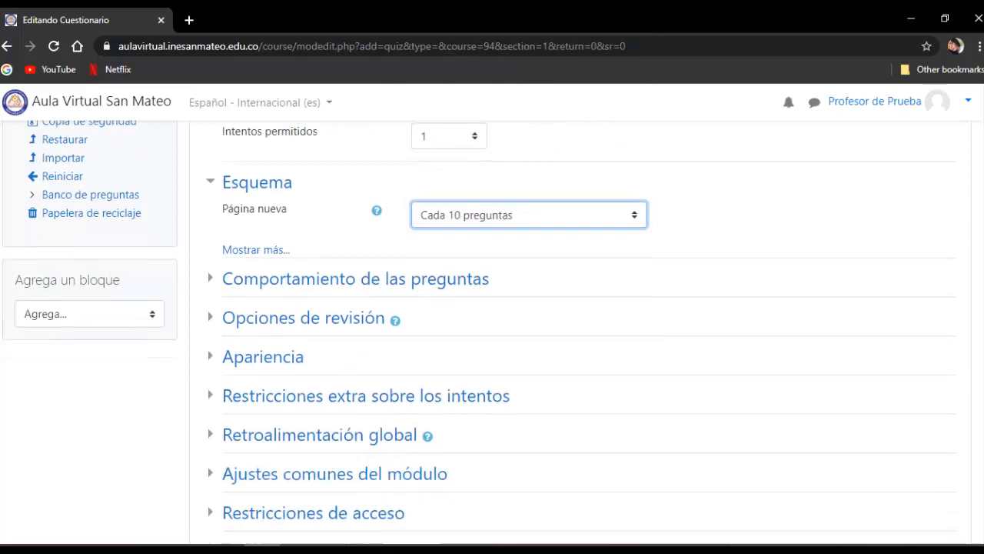
scroll(573, 330, "down", 1)
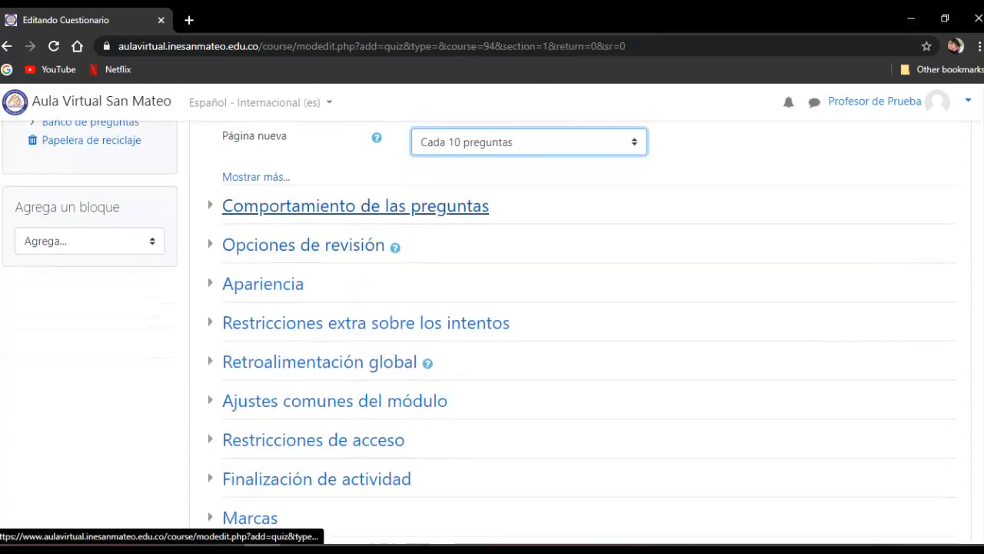
- Expand the Comportamiento de las preguntas settings and check the answer shuffling and question behaviour options
left_click(354, 206)
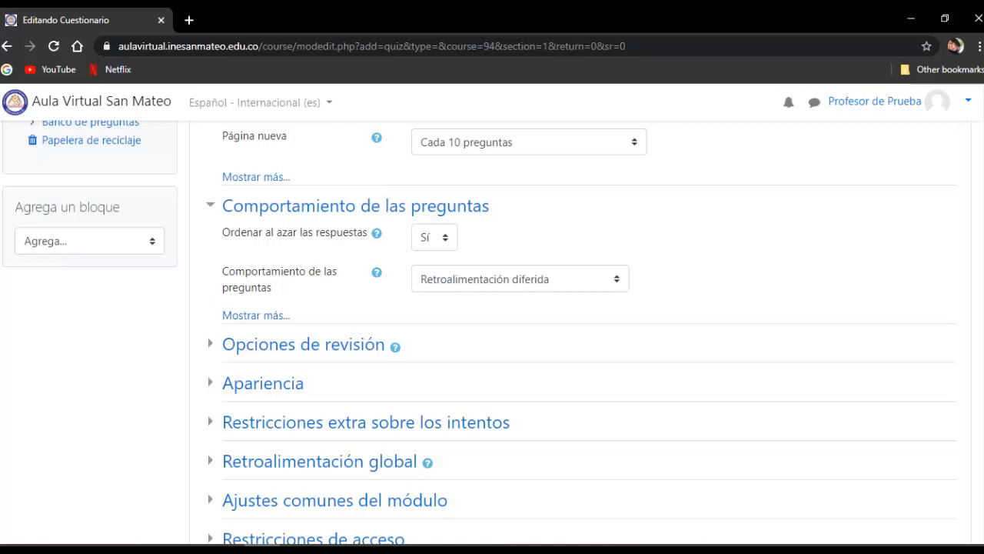
scroll(492, 334, "down", 1)
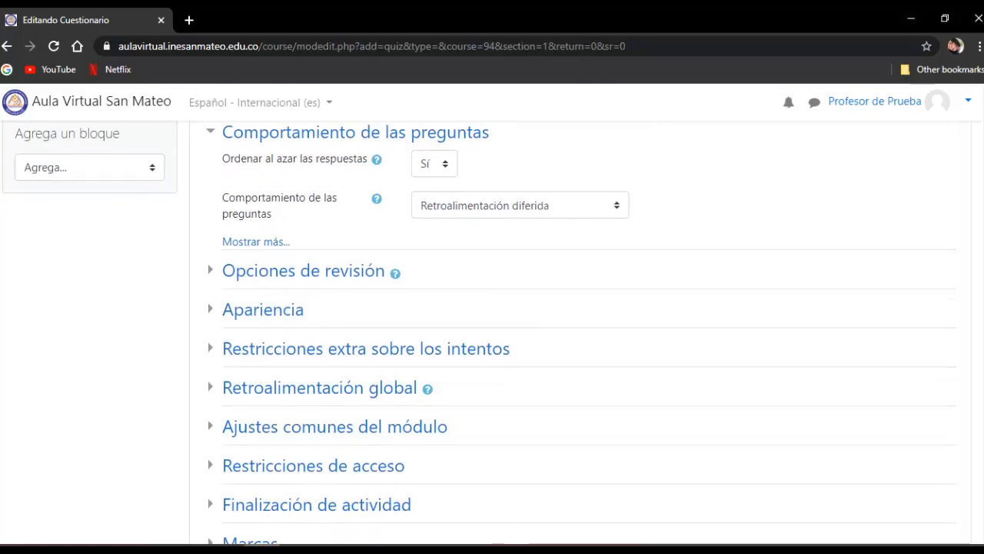
scroll(492, 335, "down", 1)
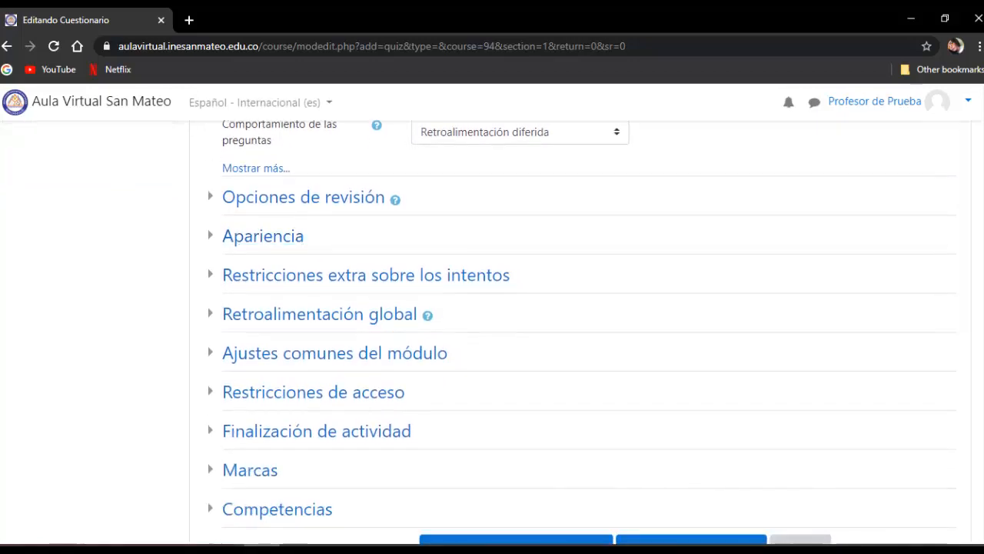
- In Opciones de revisión, disable everything under "Inmediatamente después de cada intento" except Puntos and Retroalimentación global
left_click(303, 197)
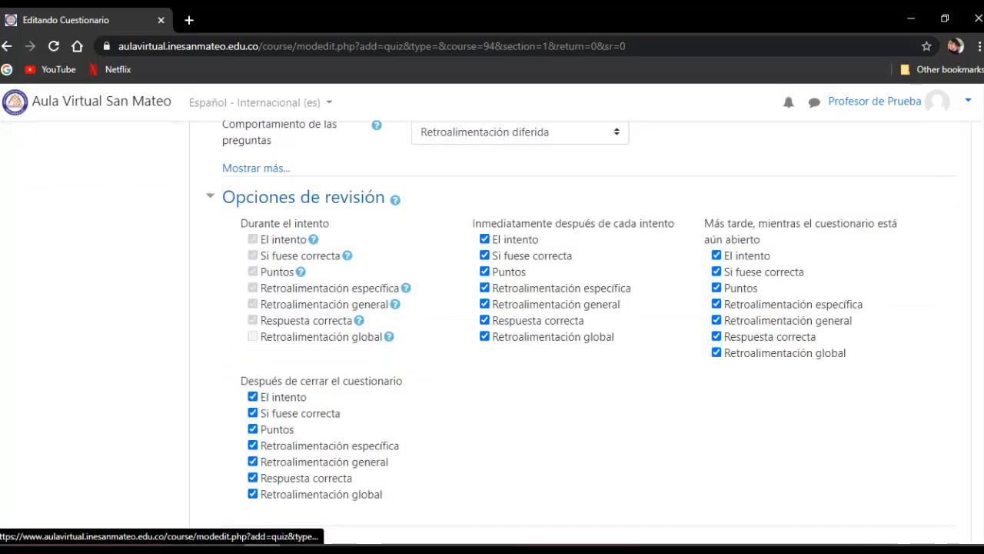
scroll(303, 197, "down", 1)
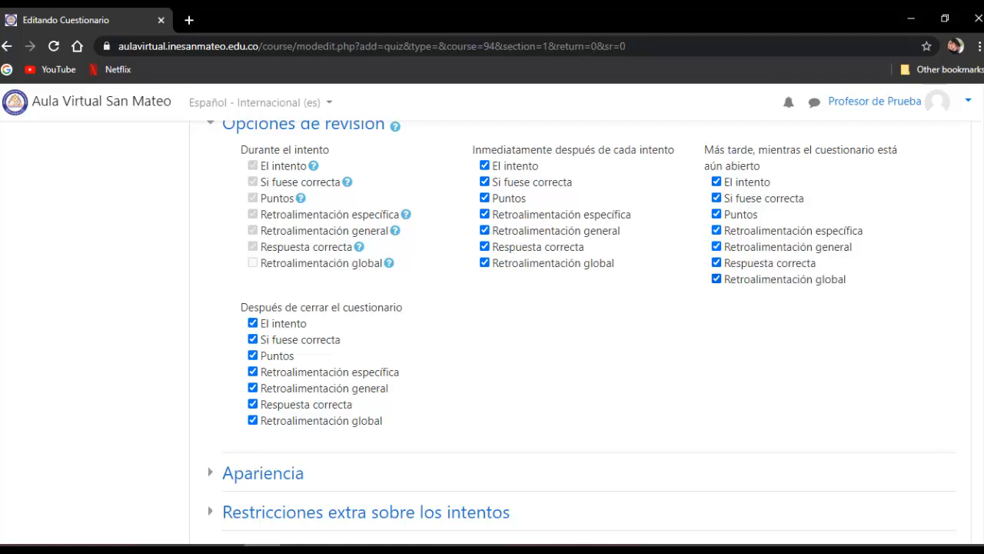
scroll(581, 330, "up", 1)
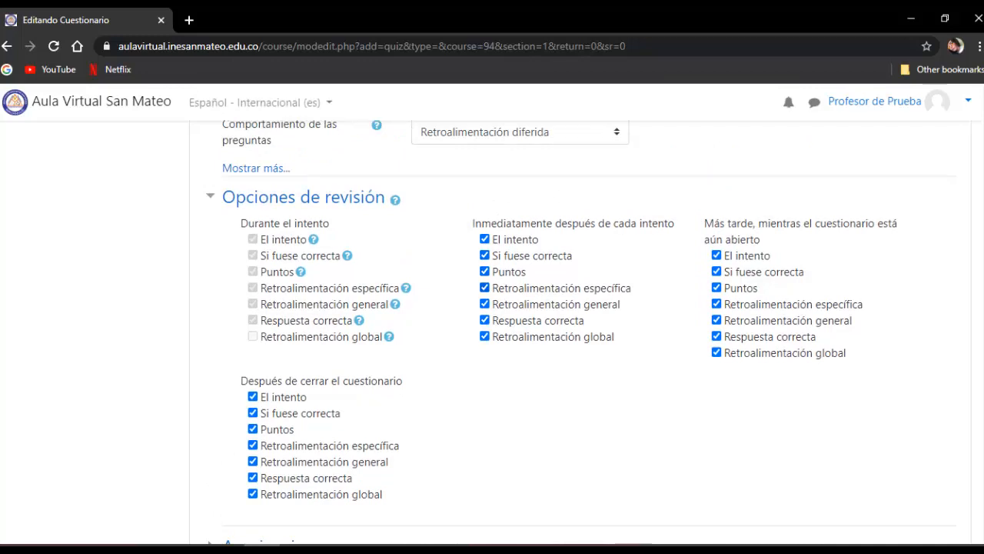
left_click(485, 320)
left_click(484, 304)
left_click(484, 288)
left_click(484, 256)
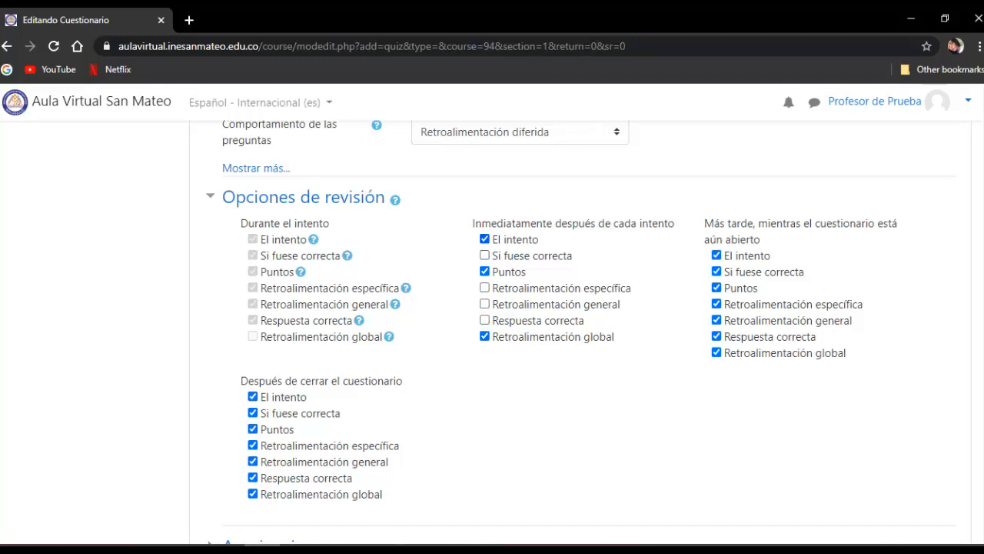
left_click(484, 239)
- Under "Más tarde, mientras el cuestionario está aún abierto", disable every review option except Puntos and Retroalimentación global
left_click(717, 336)
left_click(717, 319)
left_click(717, 304)
left_click(717, 271)
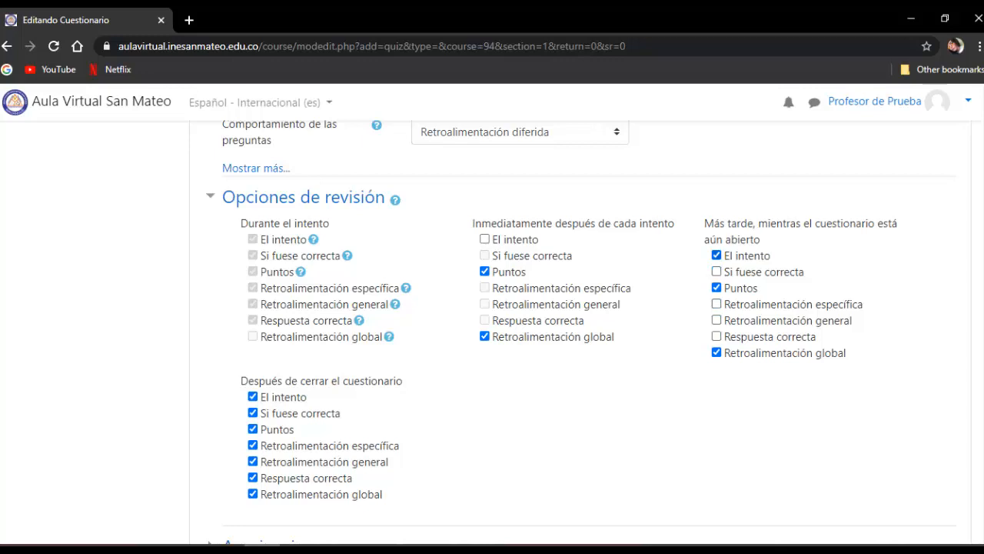
left_click(717, 255)
- Expand the Apariencia settings and set Decimales en las calificaciones to 1
scroll(592, 333, "down", 1)
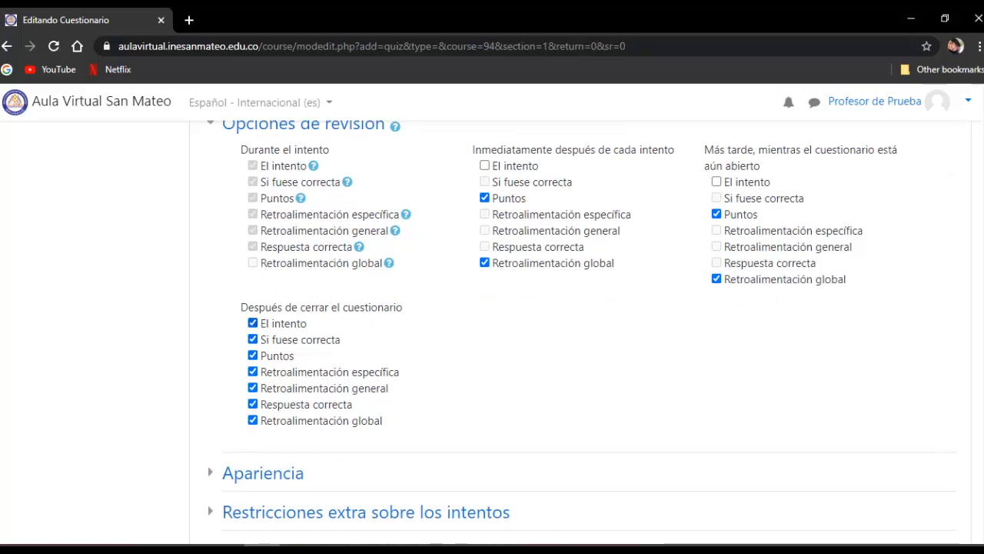
scroll(592, 333, "down", 1)
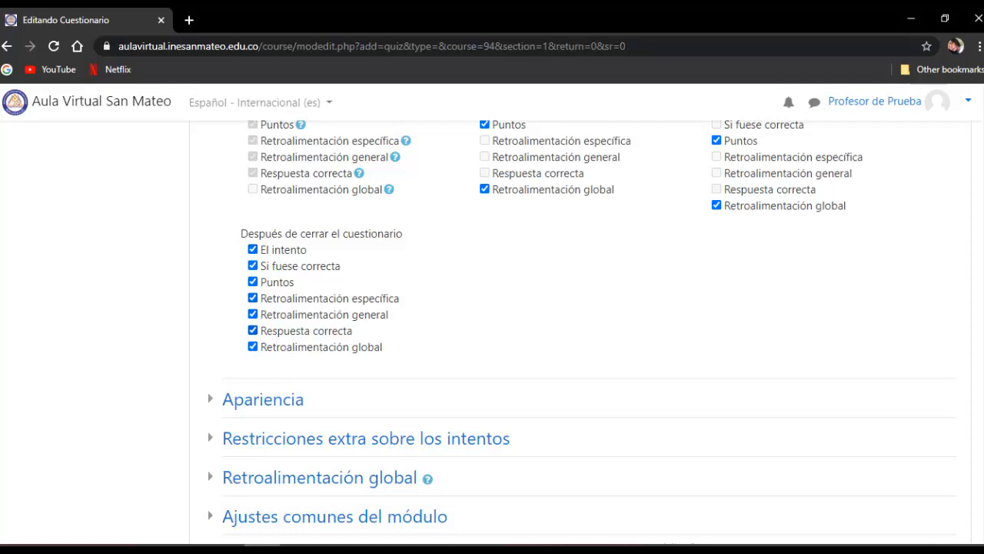
scroll(573, 331, "down", 2)
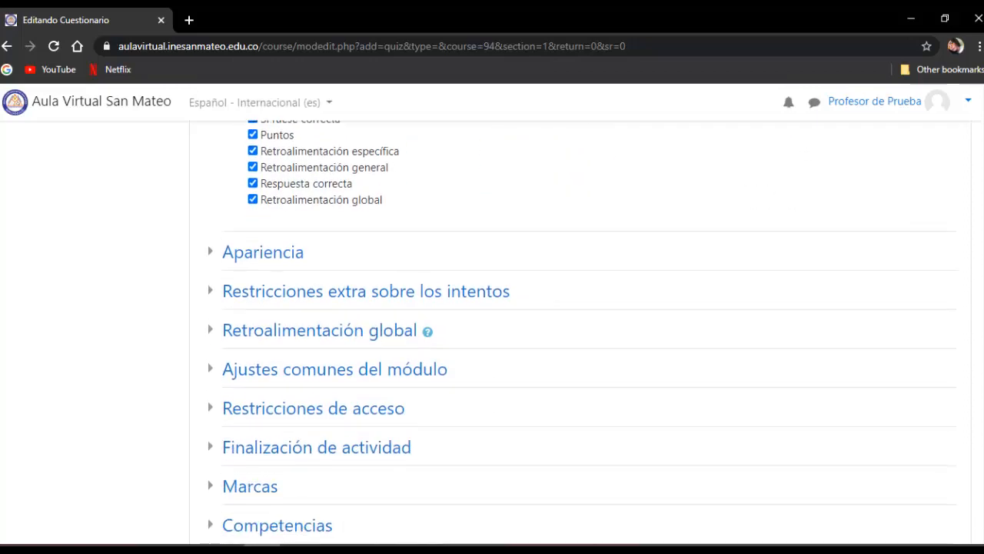
left_click(263, 252)
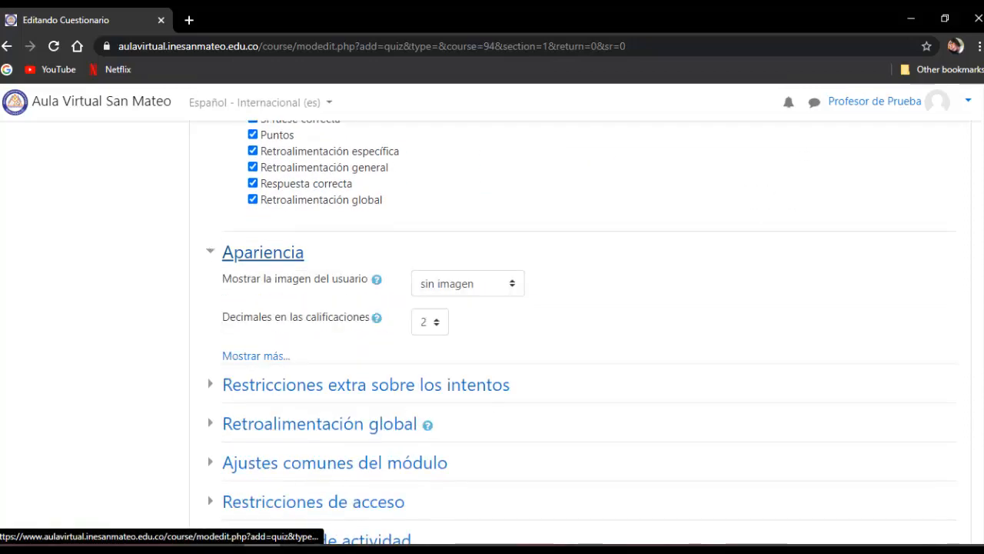
left_click(263, 252)
left_click(263, 252)
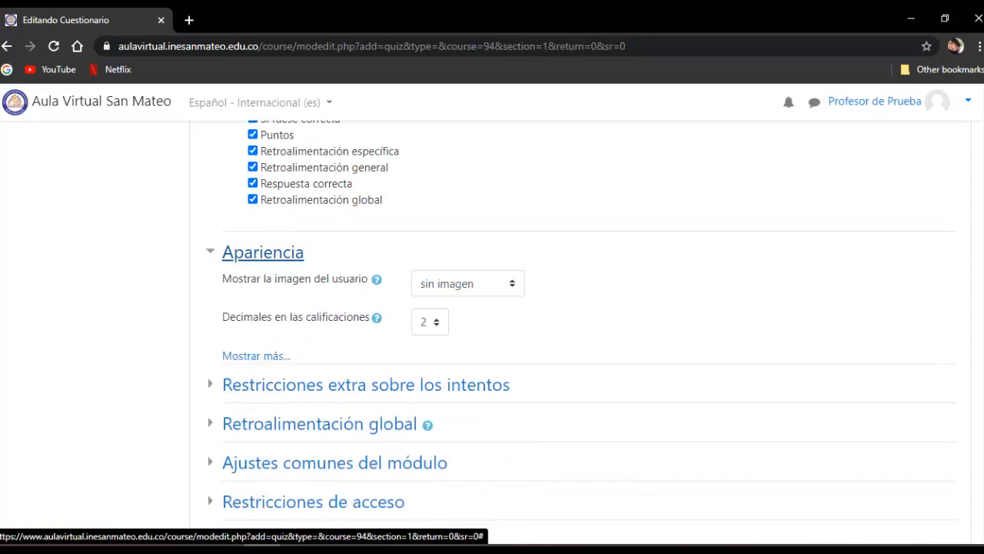
left_click(430, 322)
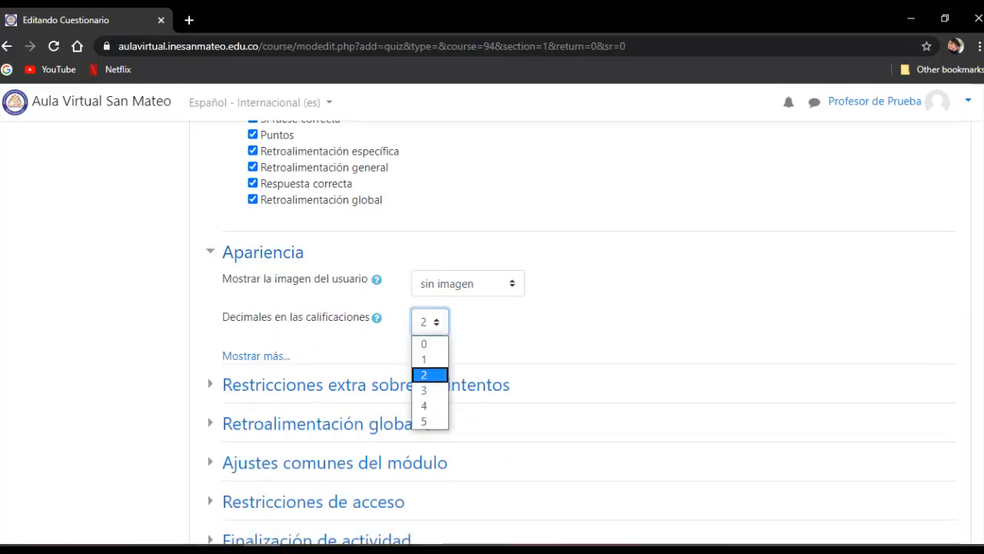
key("Up")
key("Return")
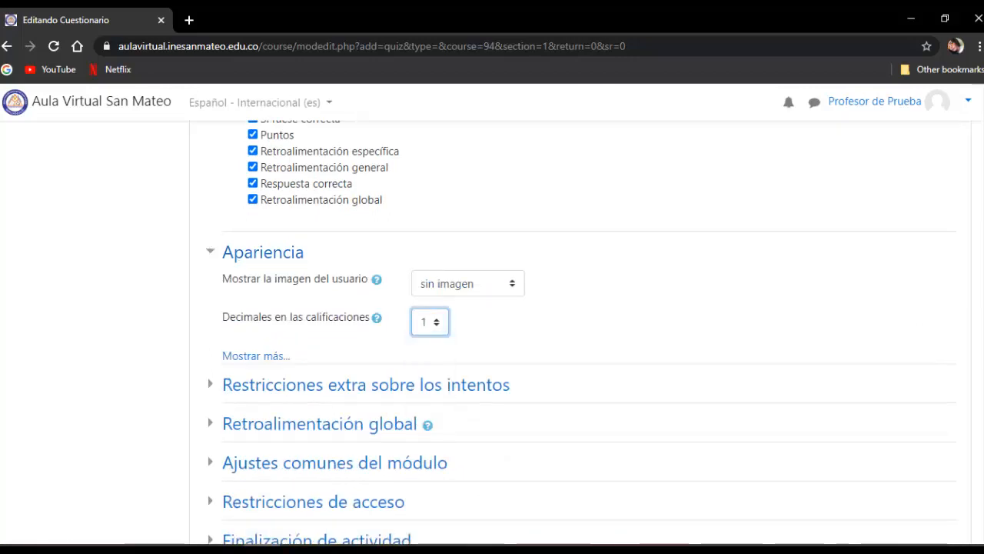
- Expand Retroalimentación global, set the first editable grade boundary to 90%, and enter "EXCELENTE" as the comment for the range above it
scroll(493, 331, "down", 2)
scroll(492, 331, "down", 1)
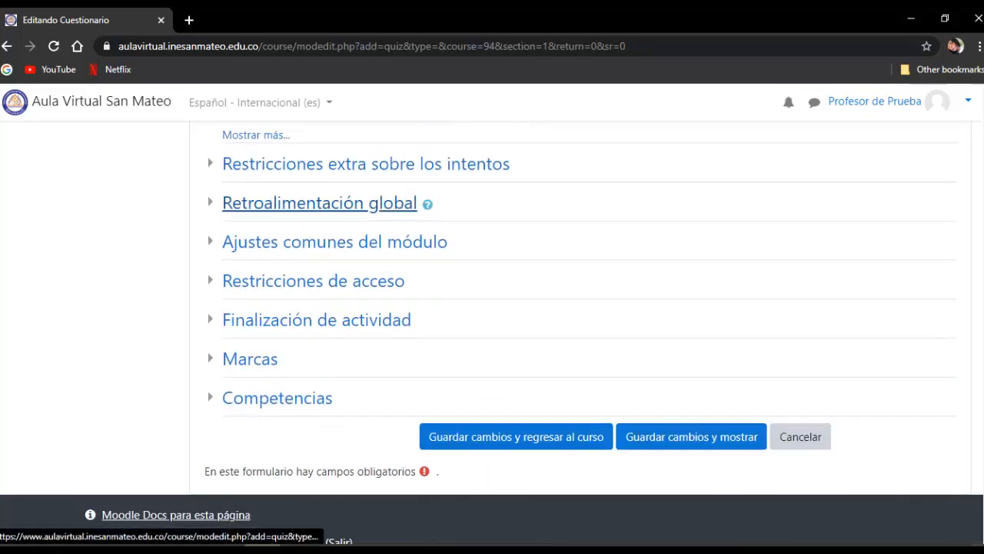
left_click(319, 203)
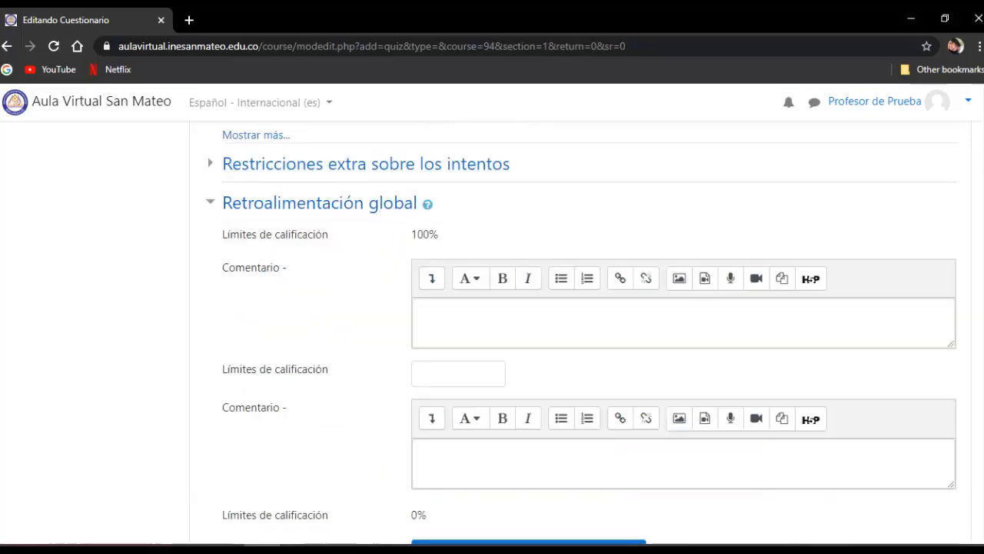
left_click(458, 373)
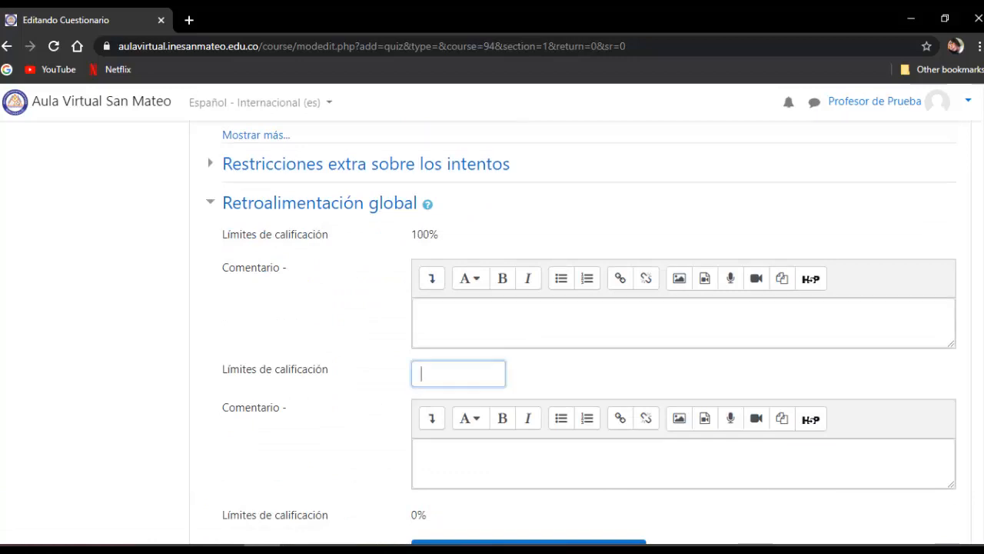
type("90")
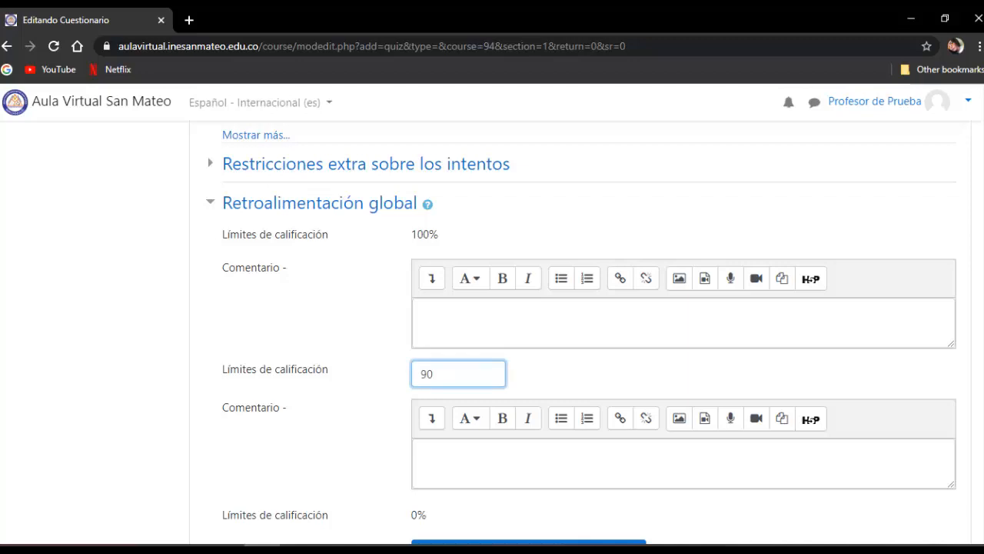
type("%")
left_click(422, 311)
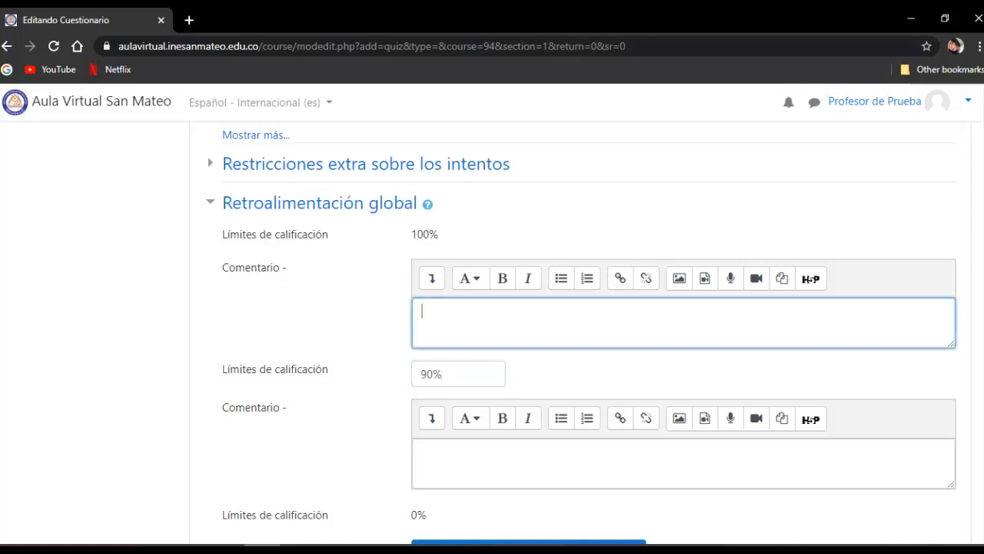
type("EXCELENTE")
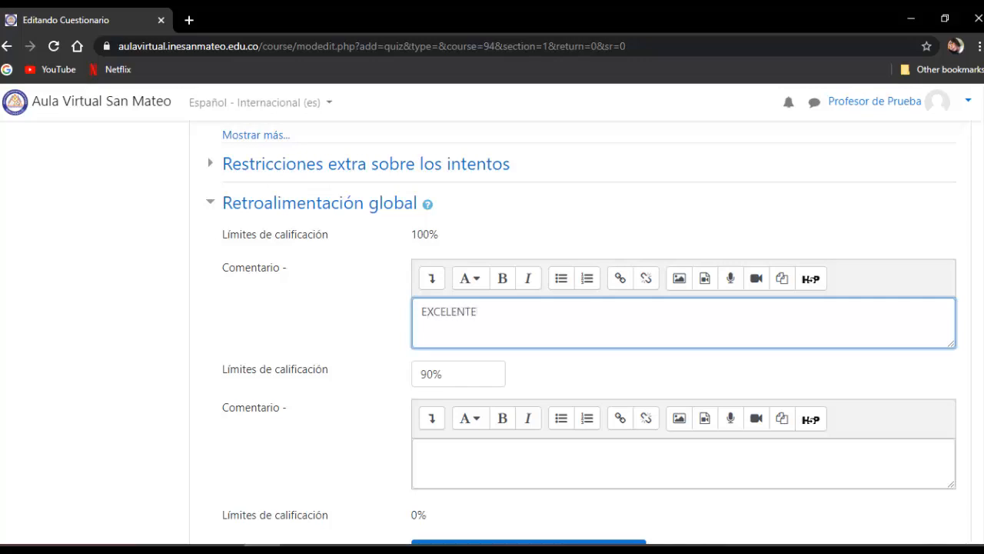
- Add 3 more feedback fields and define the next grade boundary as 80% with the comment "MUY BIEN"
scroll(582, 332, "down", 2)
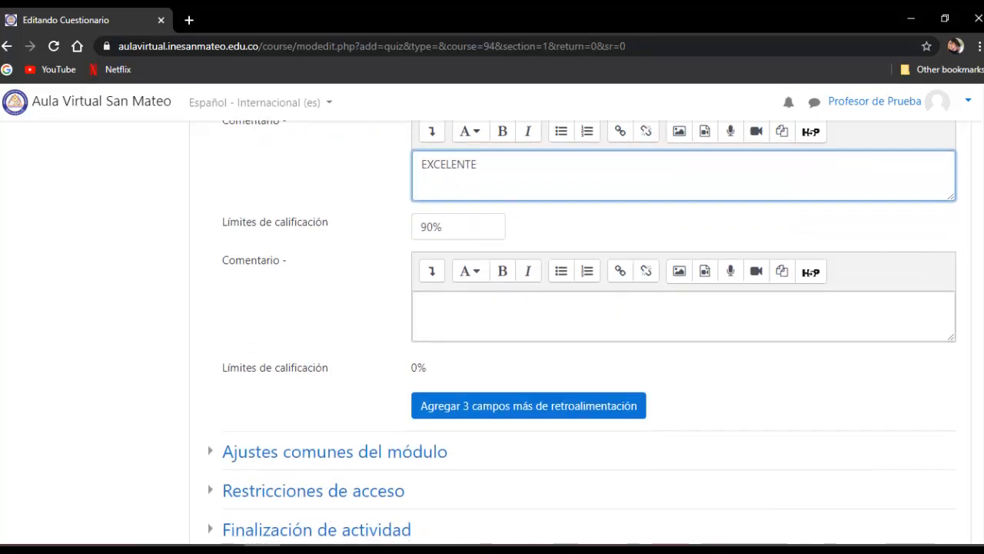
left_click(528, 406)
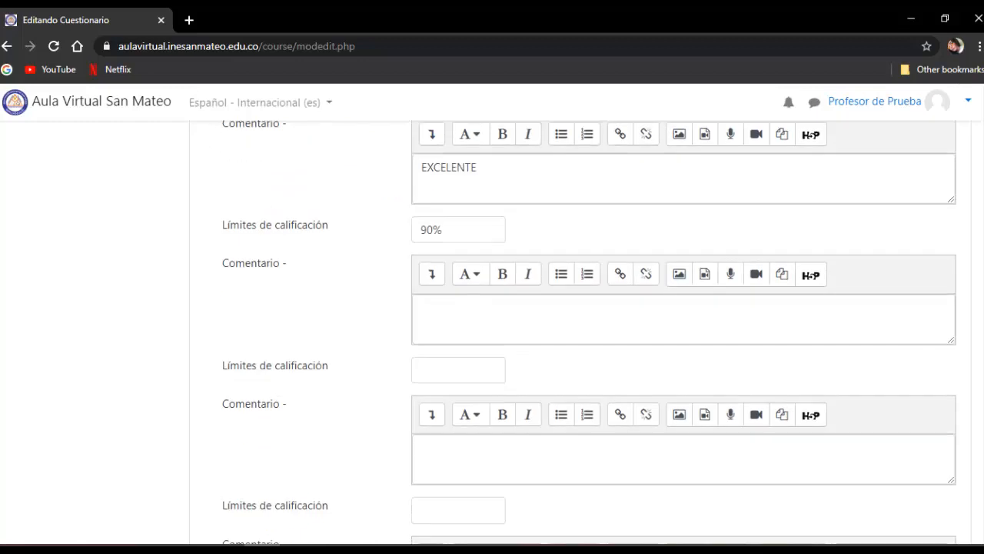
left_click(459, 370)
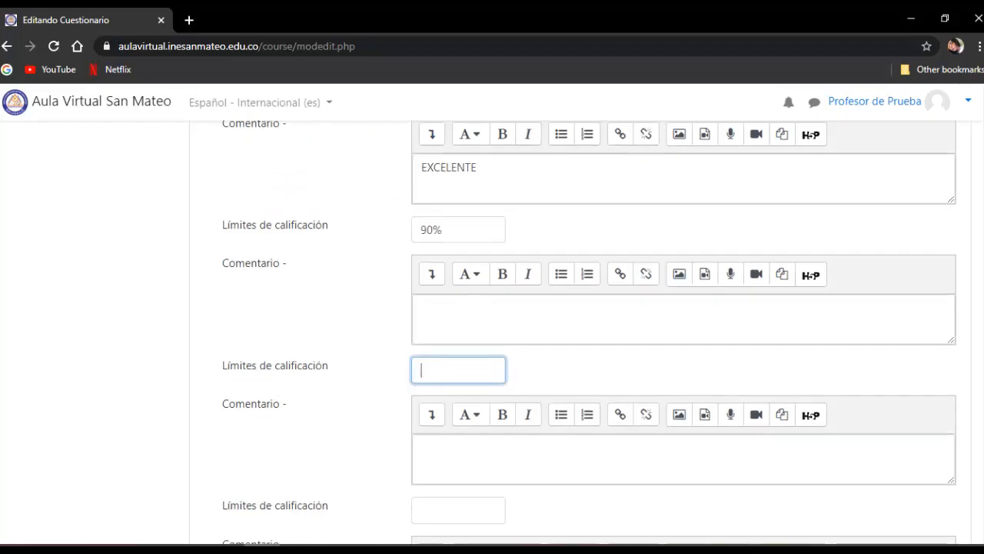
type("7")
key("BackSpace")
type("80%")
left_click(425, 309)
type("MUY")
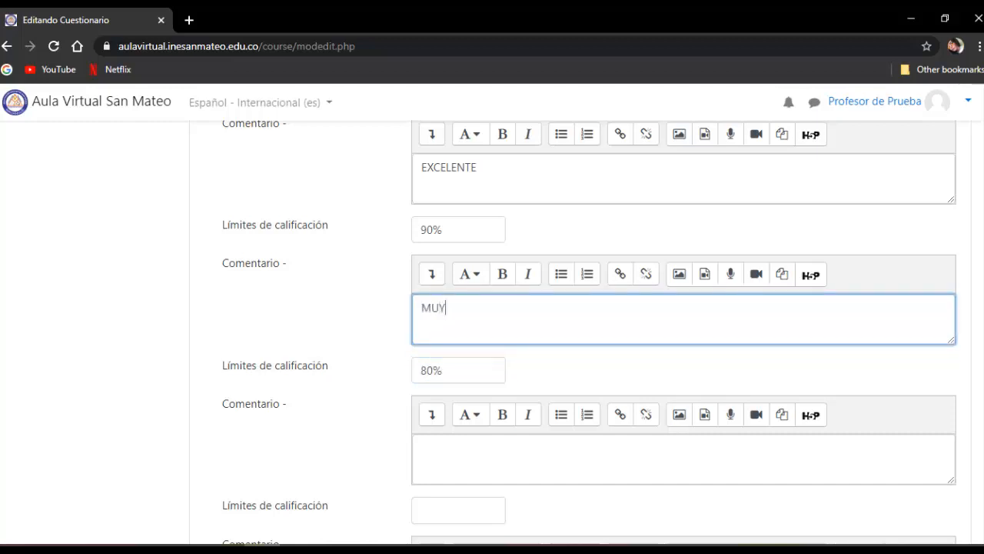
type(" BIEN")
- Set the third grade boundary to 60% with the comment "APROBASTE PERO PUEDES MEJORAR"
scroll(493, 323, "down", 1)
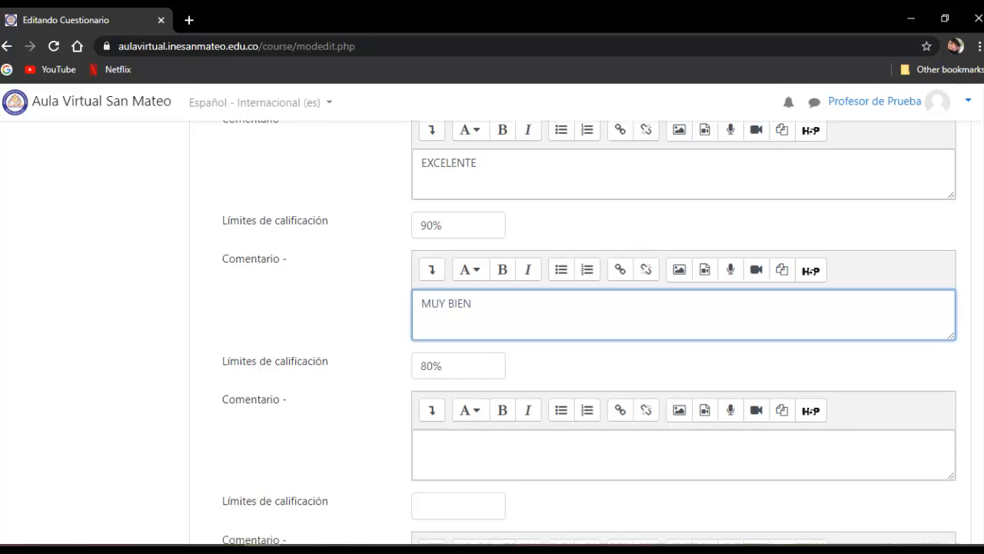
scroll(492, 323, "down", 1)
left_click(458, 363)
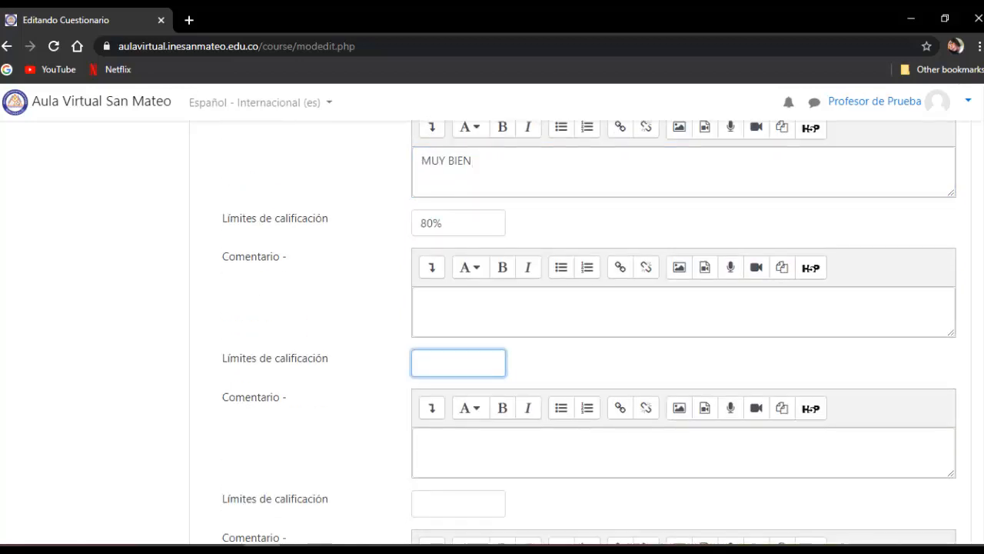
type("60%")
left_click(461, 309)
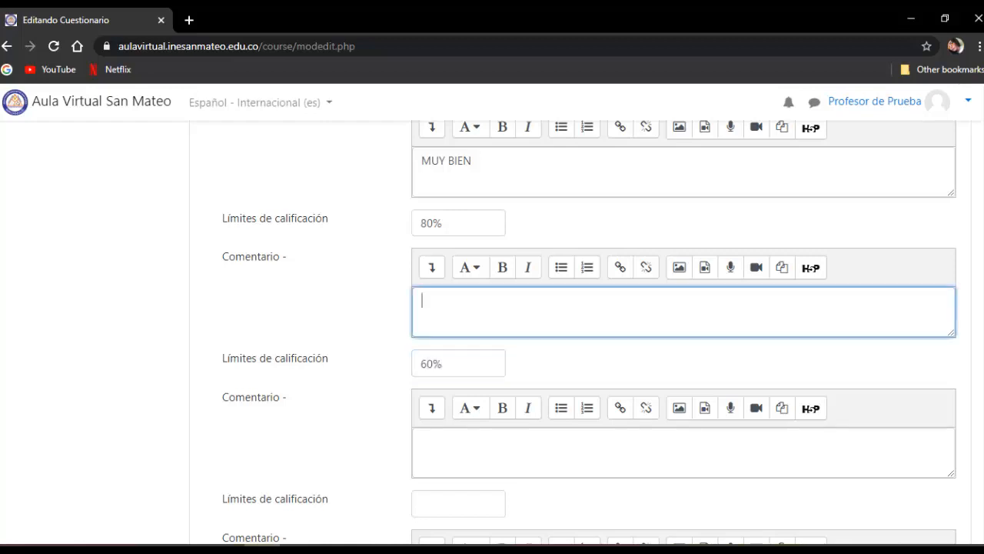
type("APROBASTE PERO P")
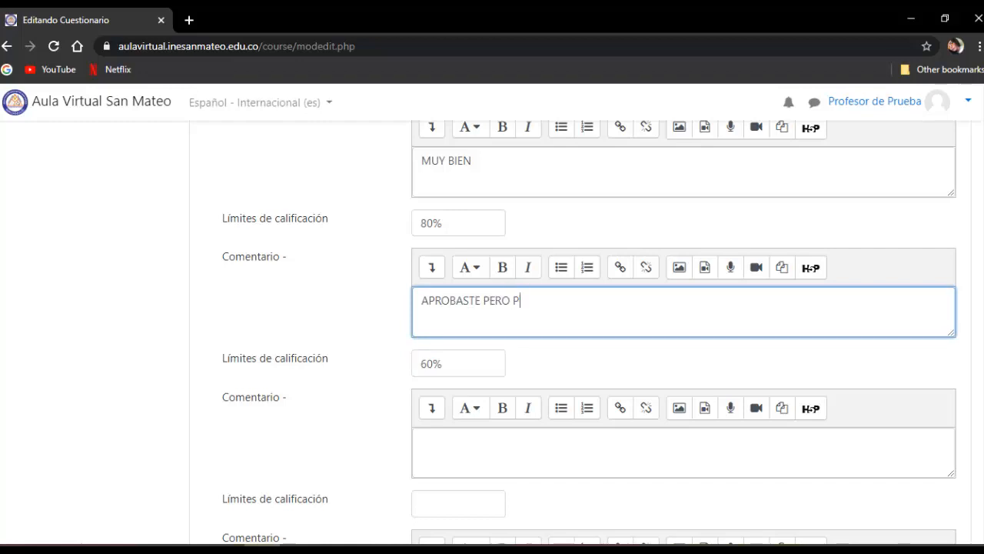
type("UEDES MEJORAR")
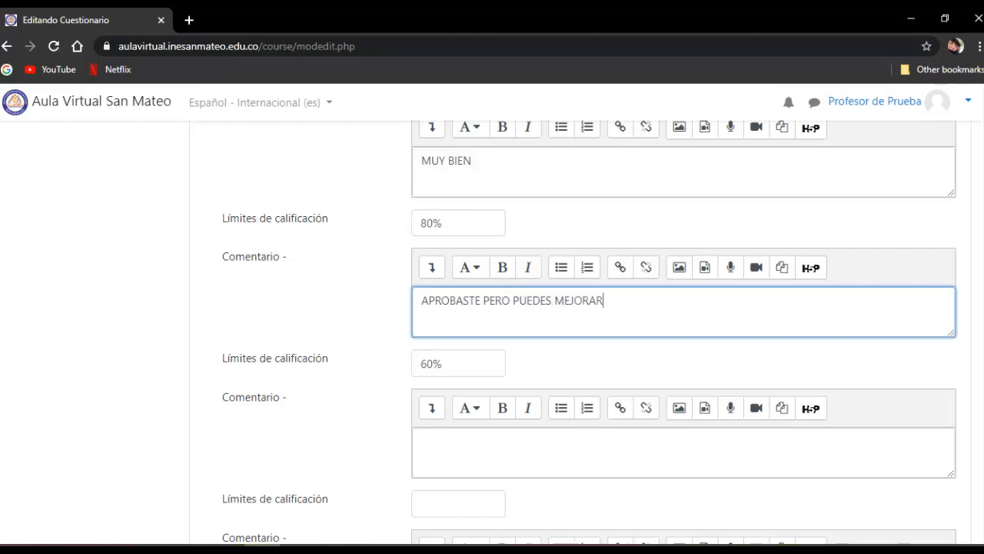
- Enter "NO APROBASTE LA EVALUACIÓN, DEBE SEGUIR ESTUDIANDO" as the feedback comment for the grade range below 60%
scroll(585, 330, "down", 2)
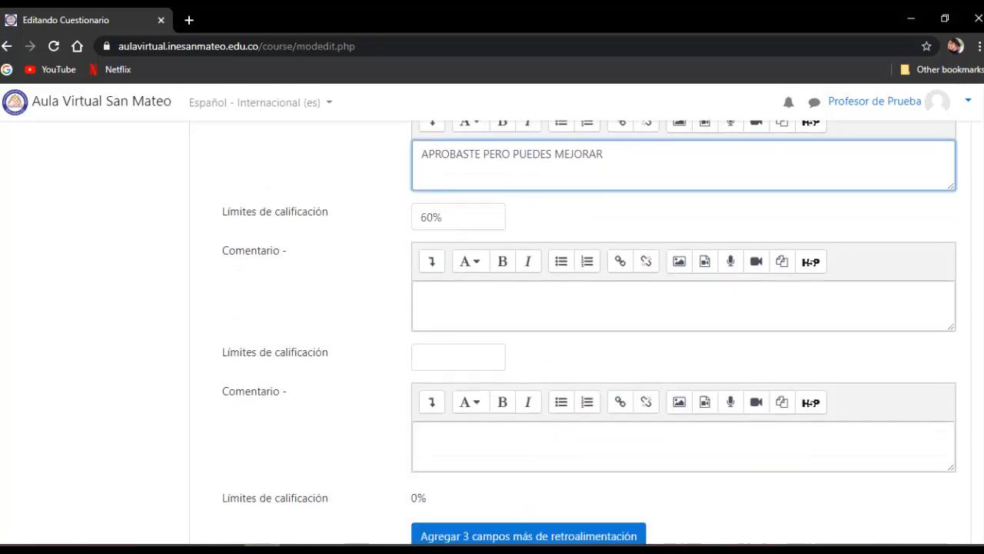
scroll(584, 331, "down", 1)
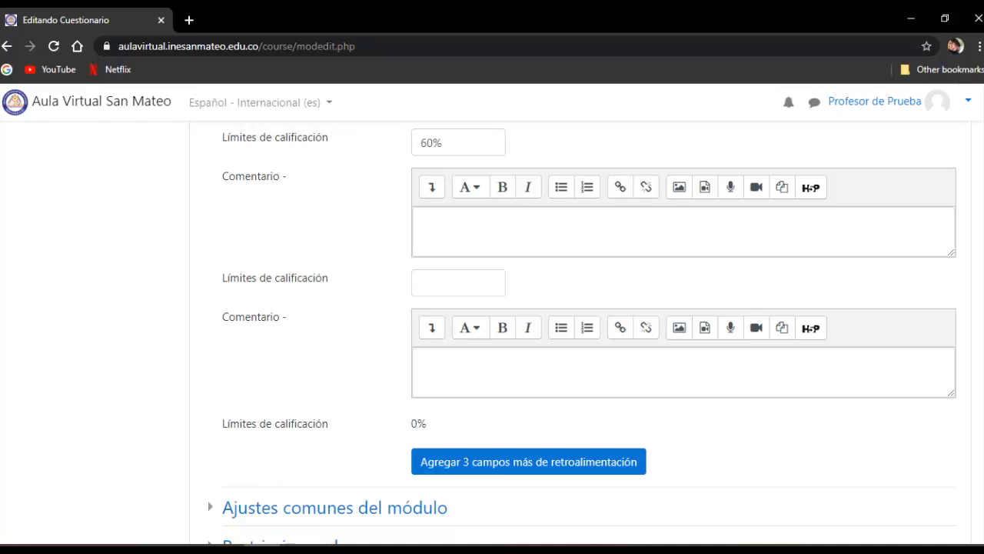
left_click(422, 221)
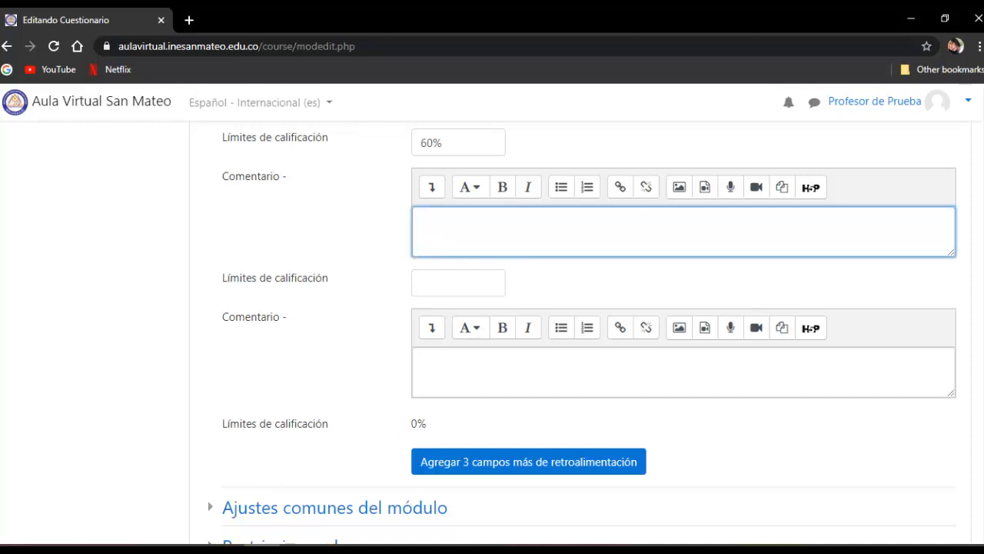
type("NO APROBASTE LA EVALUAC")
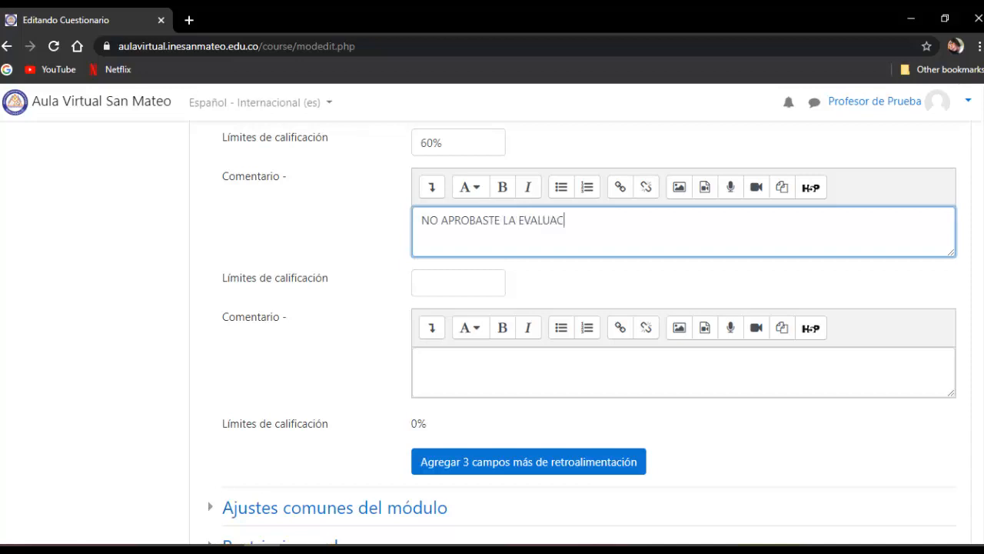
type("IÓN, DEBE SEGUIR")
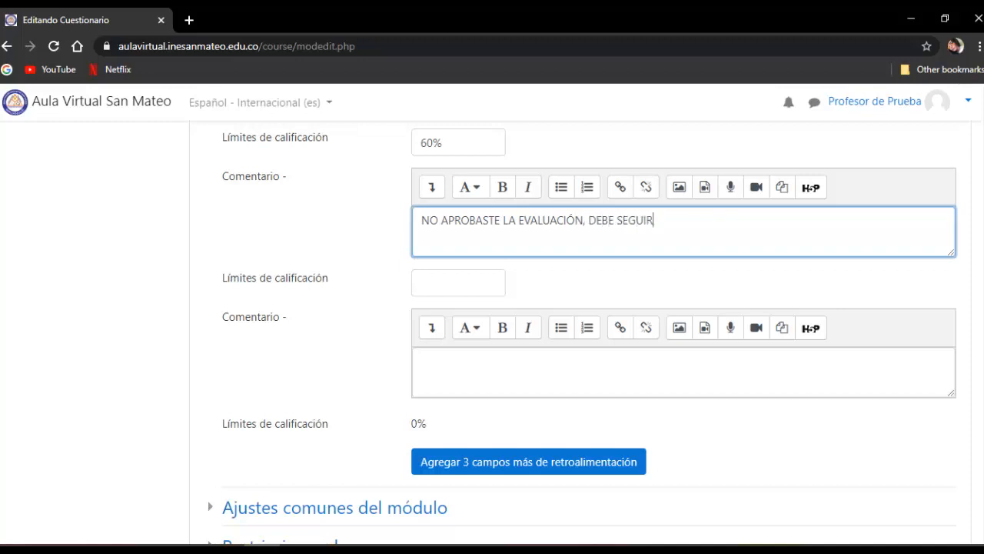
type(" ESTUDIANDO")
- Examine the options under Ajustes comunes del módulo, Restricciones de acceso and Restricciones extra sobre los intentos
scroll(584, 308, "down", 3)
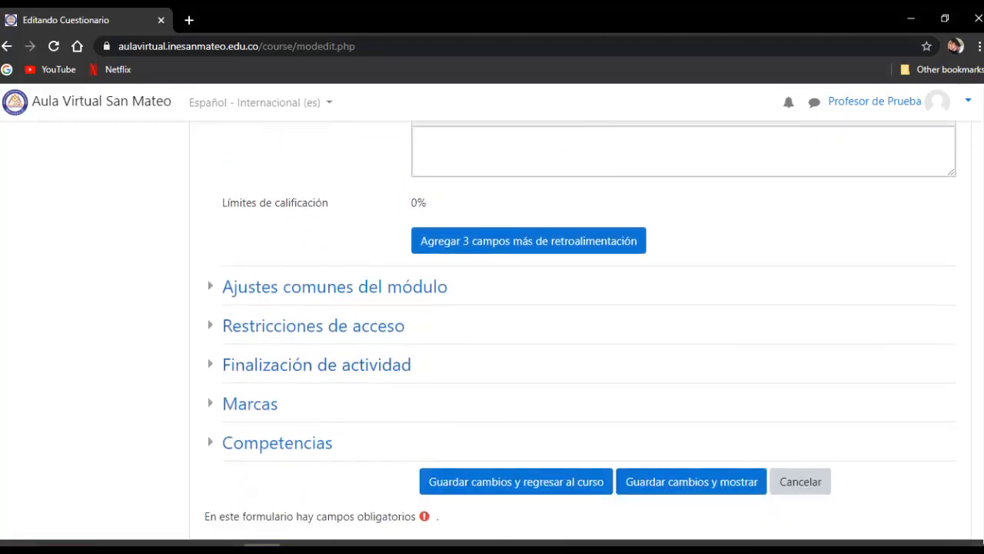
left_click(334, 286)
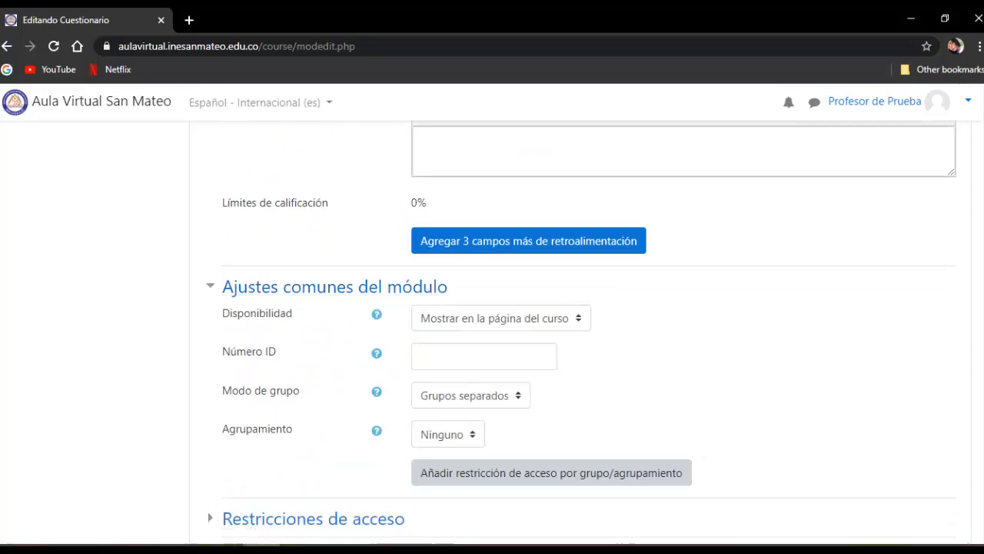
scroll(334, 286, "down", 3)
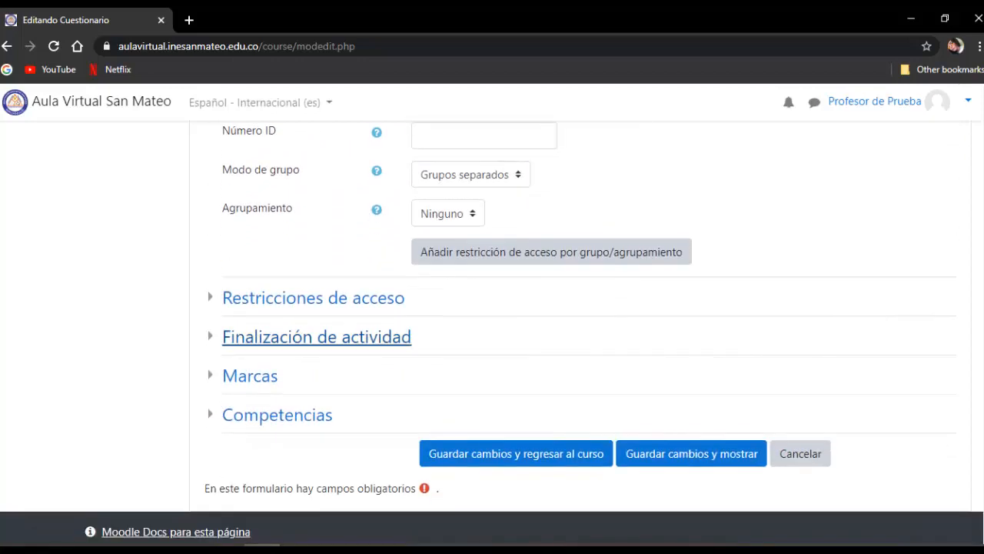
left_click(313, 297)
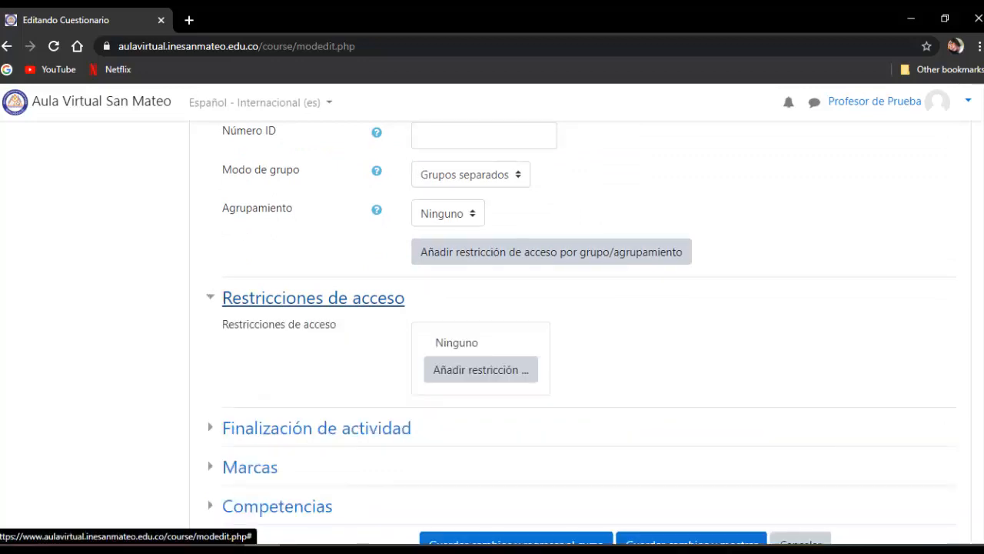
left_click(312, 297)
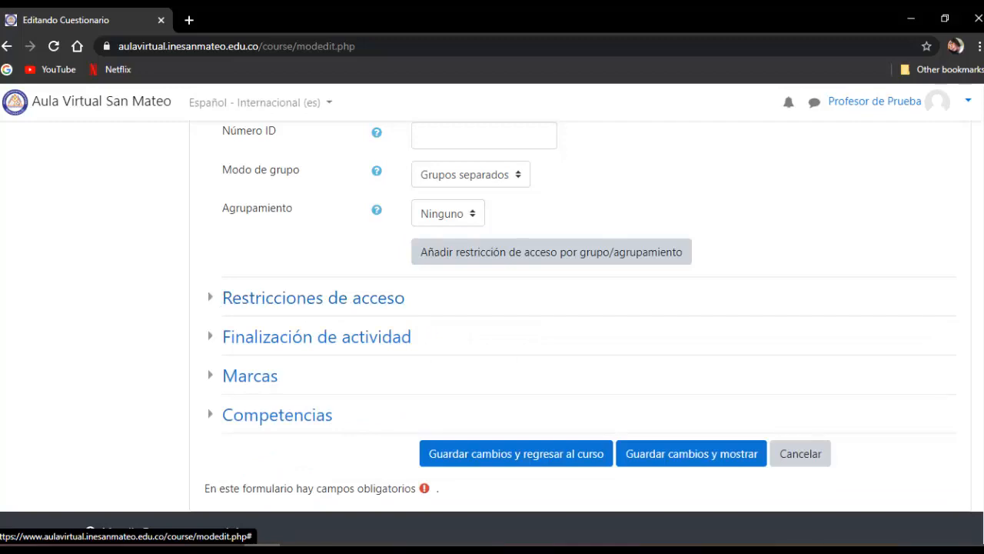
scroll(313, 298, "up", 3)
scroll(573, 330, "up", 10)
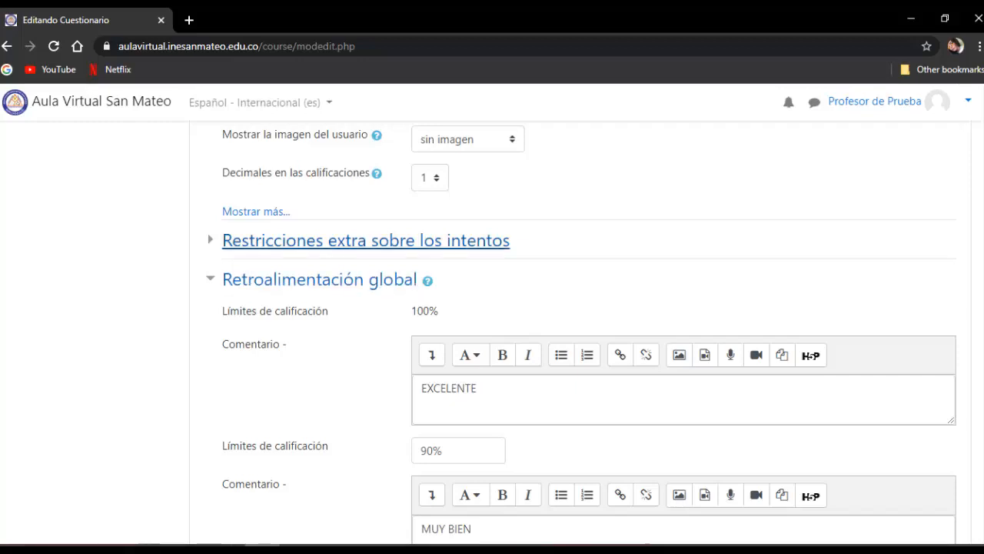
left_click(366, 240)
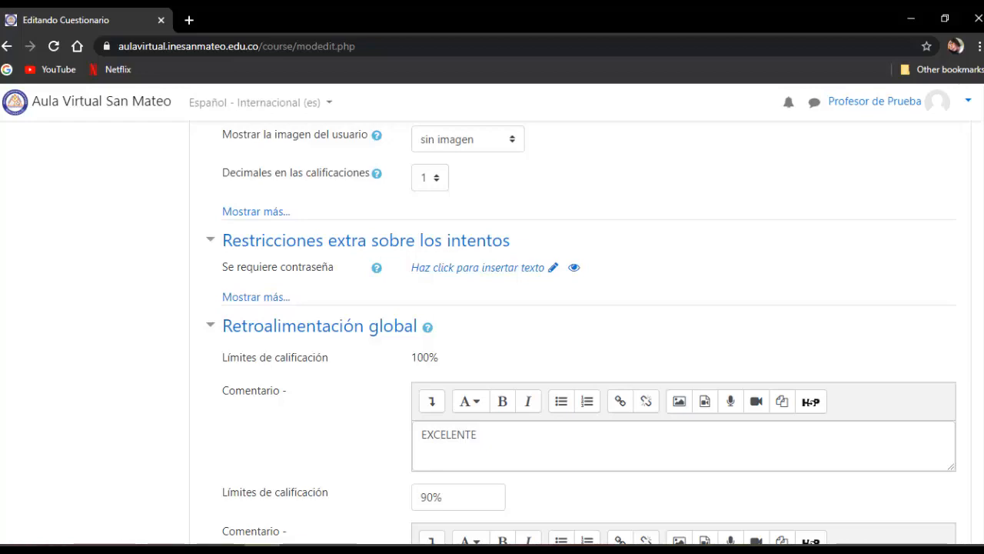
- Save the quiz settings and return to the course page
scroll(581, 335, "down", 7)
scroll(581, 335, "down", 10)
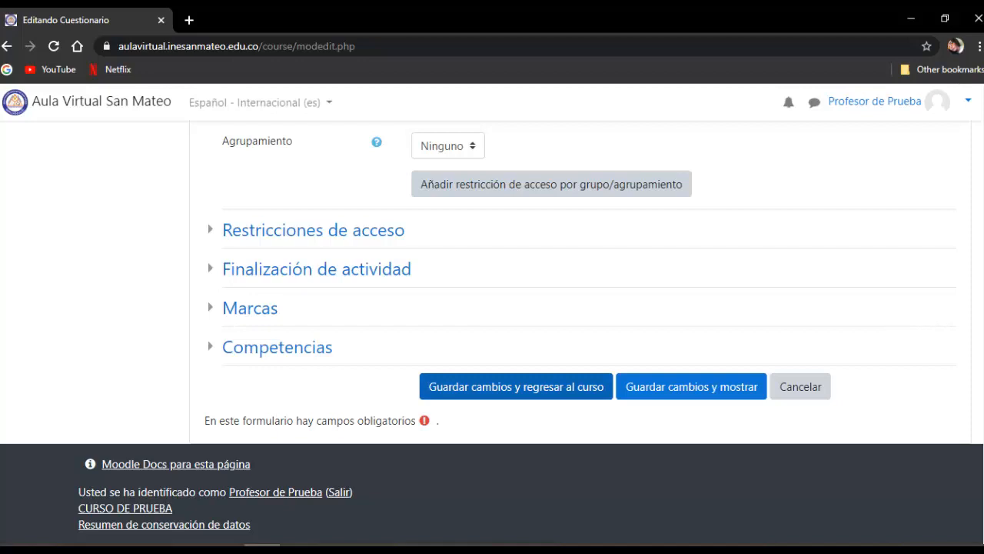
left_click(516, 386)
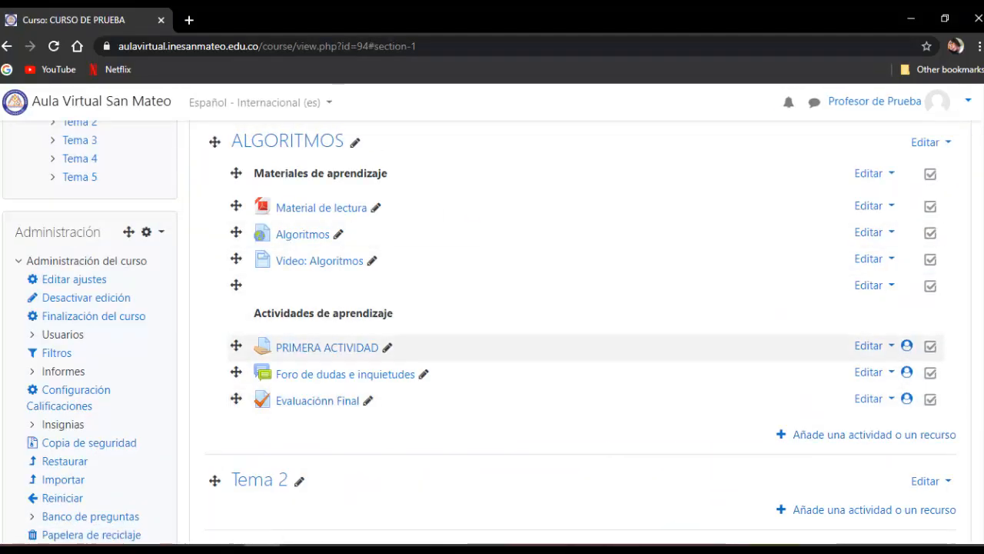
- Open the Evaluaciónn Final quiz from the ALGORITMOS section and start editing its questions
scroll(538, 347, "down", 2)
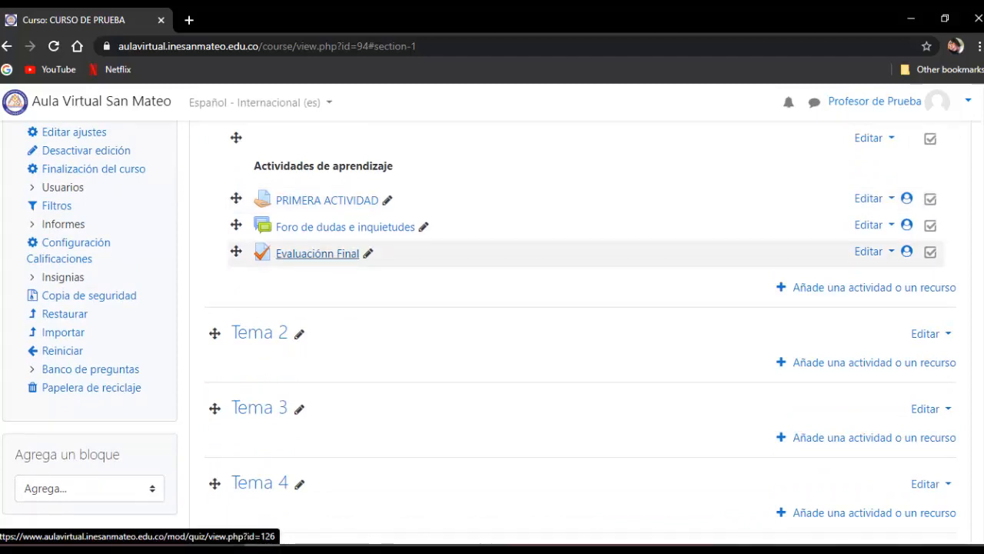
left_click(318, 253)
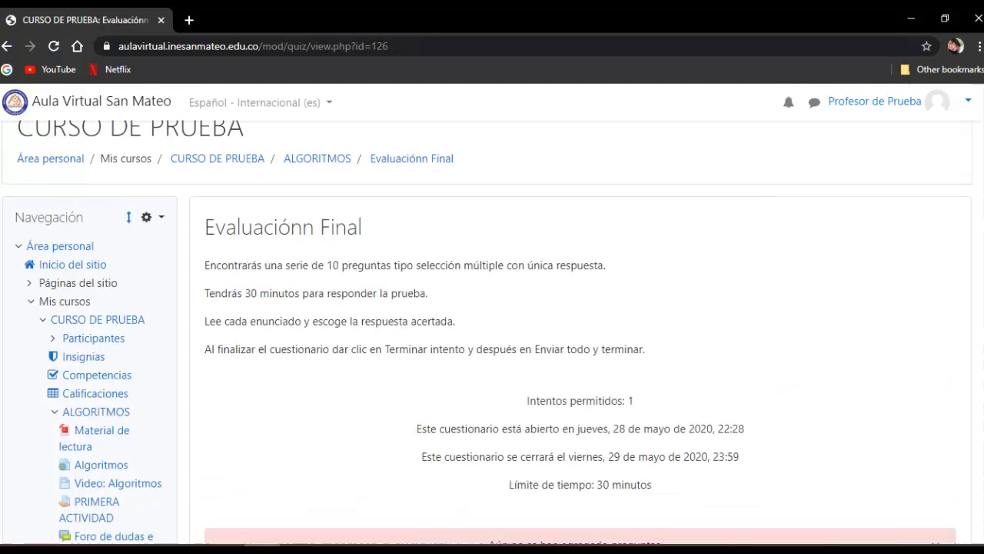
scroll(492, 331, "down", 3)
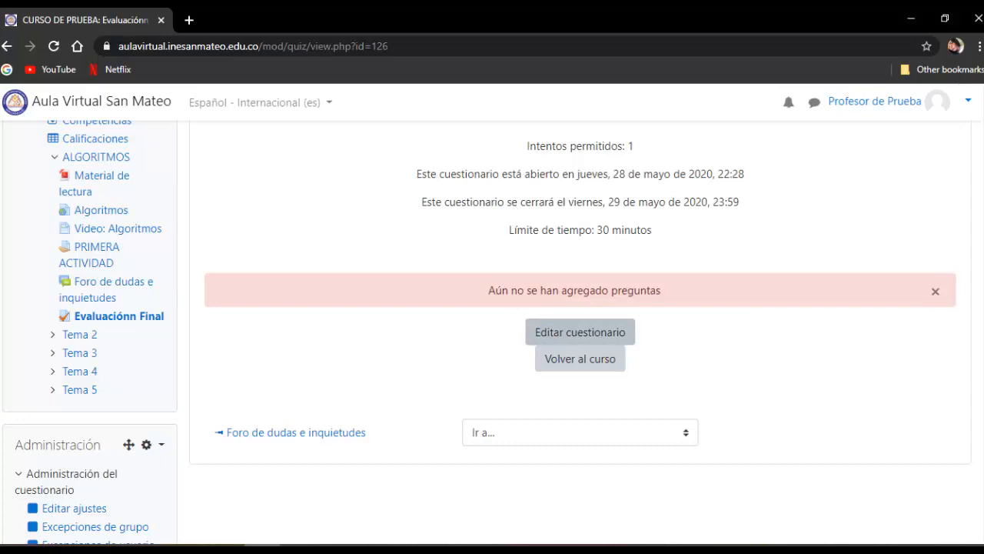
left_click(579, 331)
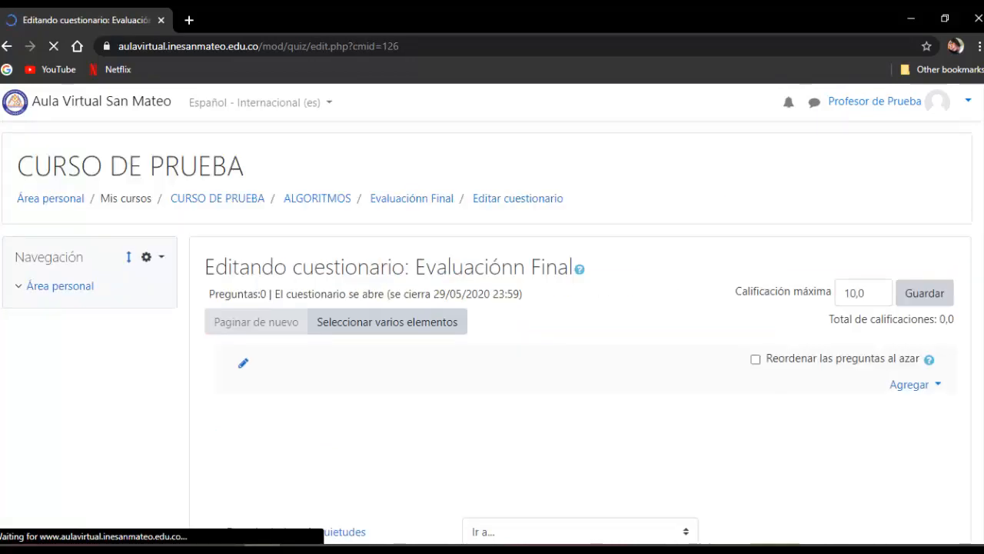
- Enable Reordenar las preguntas al azar for the quiz's question section
scroll(492, 330, "down", 2)
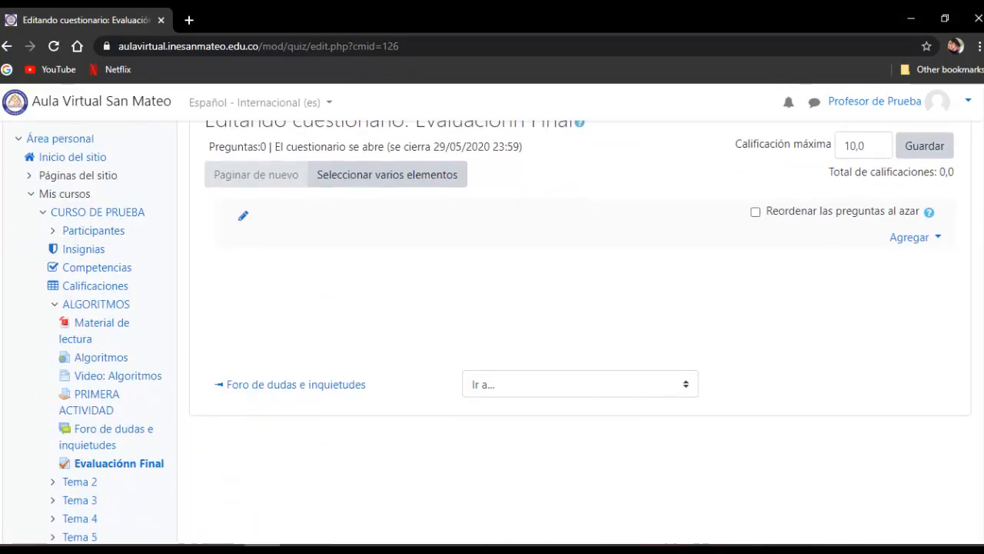
scroll(492, 331, "up", 1)
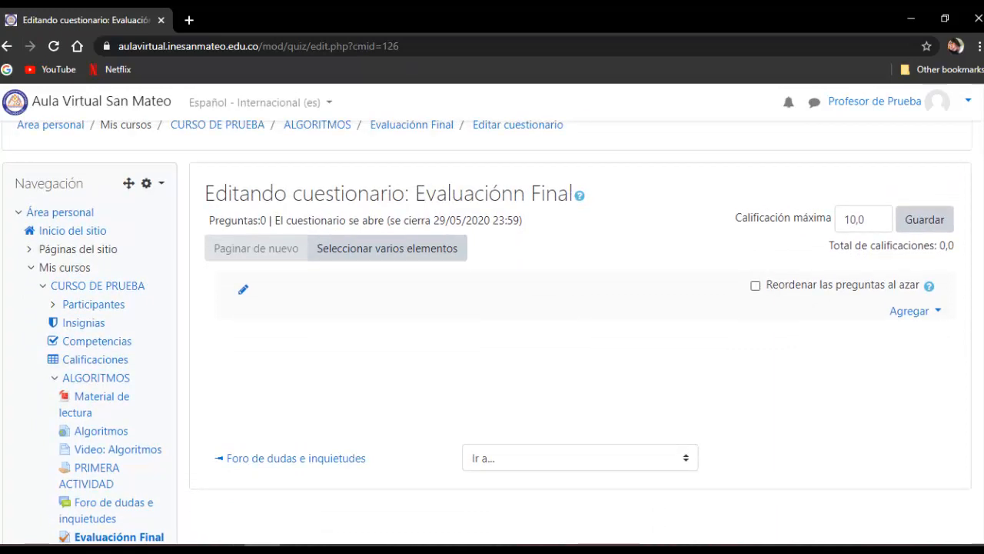
left_click(755, 285)
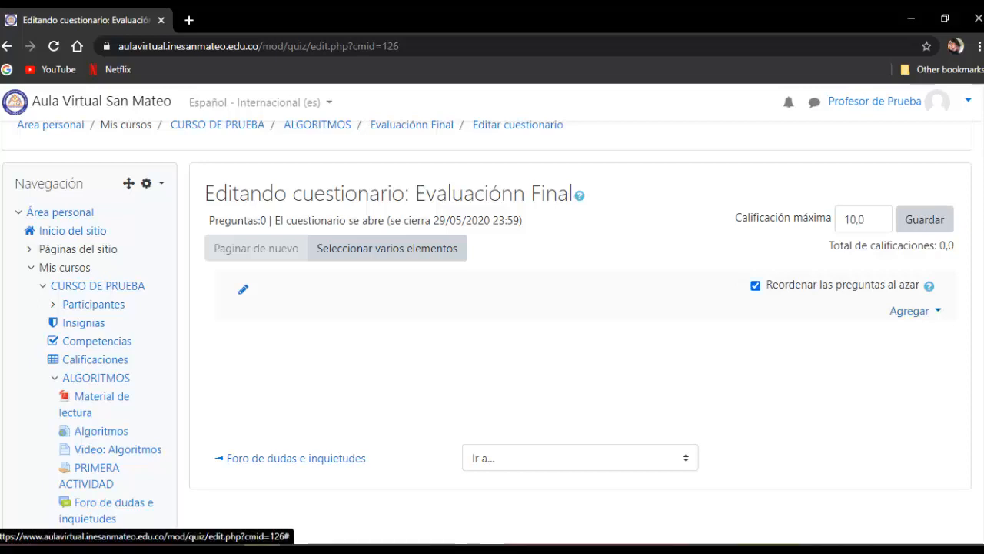
- Open the choices for adding questions to the quiz
left_click(911, 310)
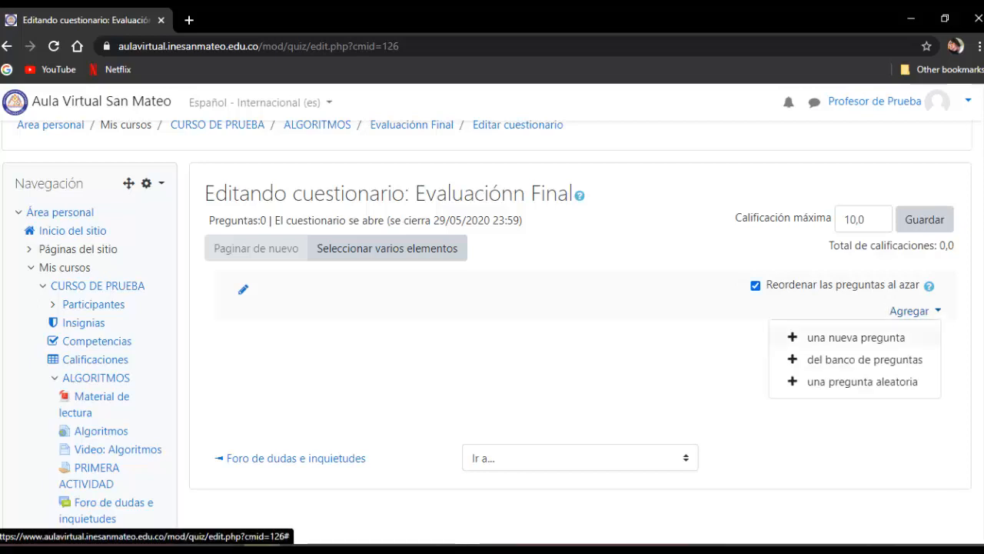
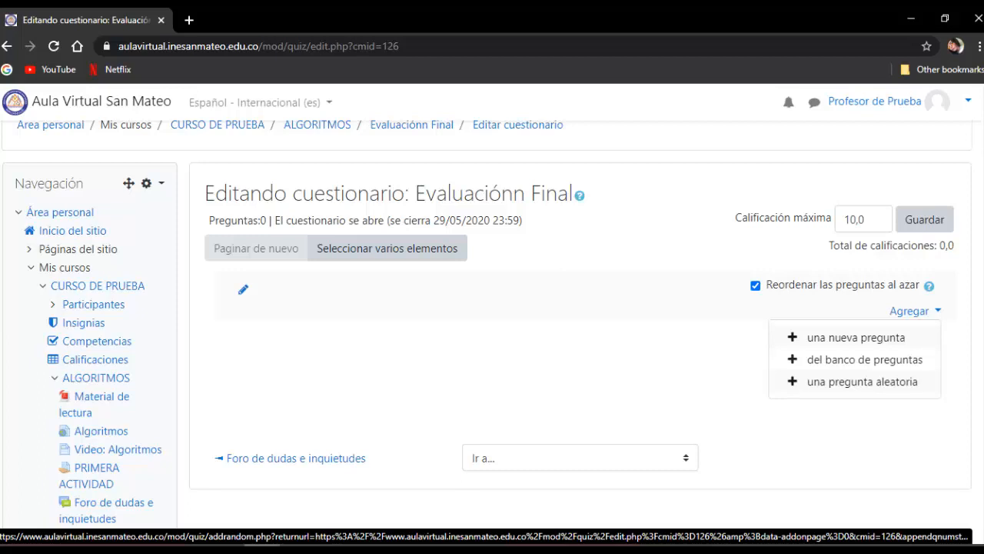
- Add 3 random questions from the category Algoritmos conceptos básicos to the quiz
left_click(862, 382)
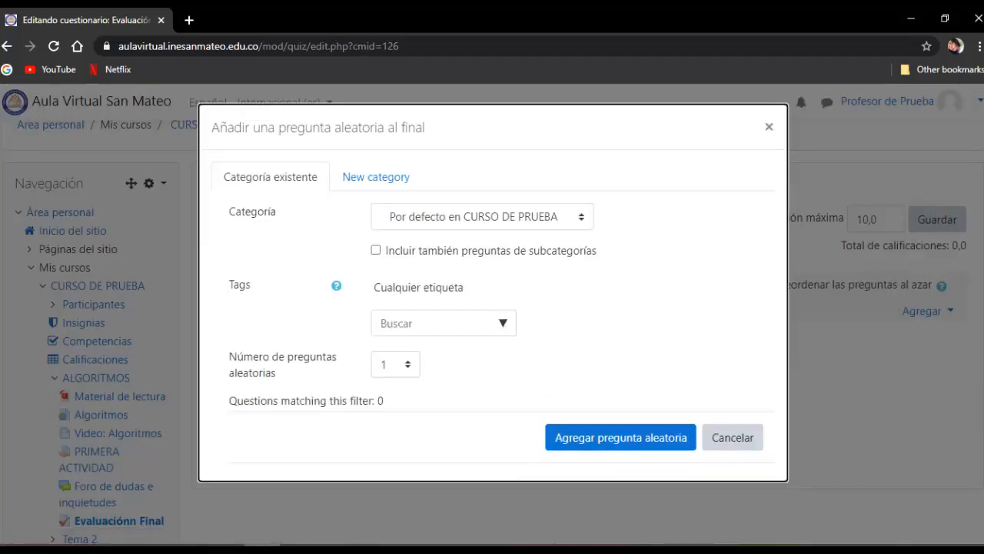
left_click(482, 217)
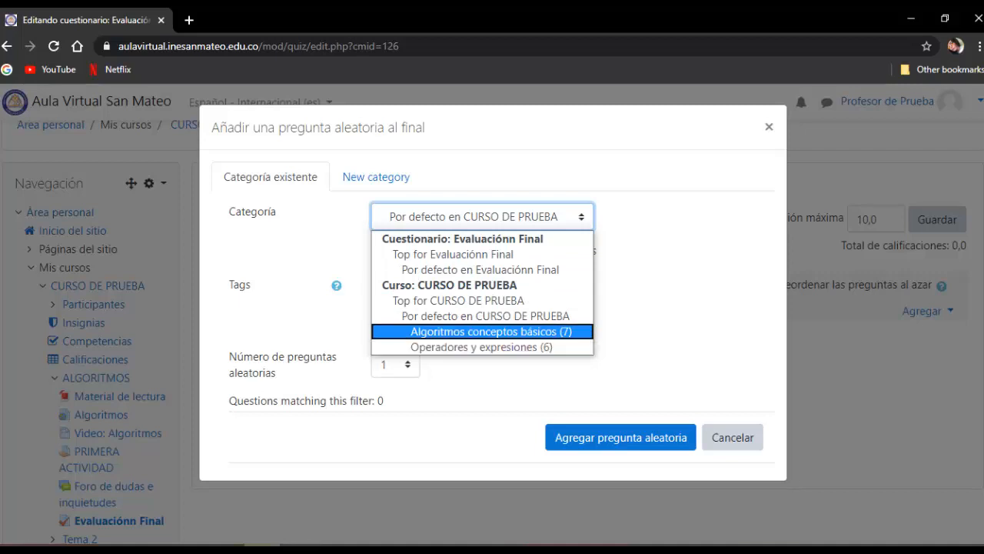
left_click(491, 332)
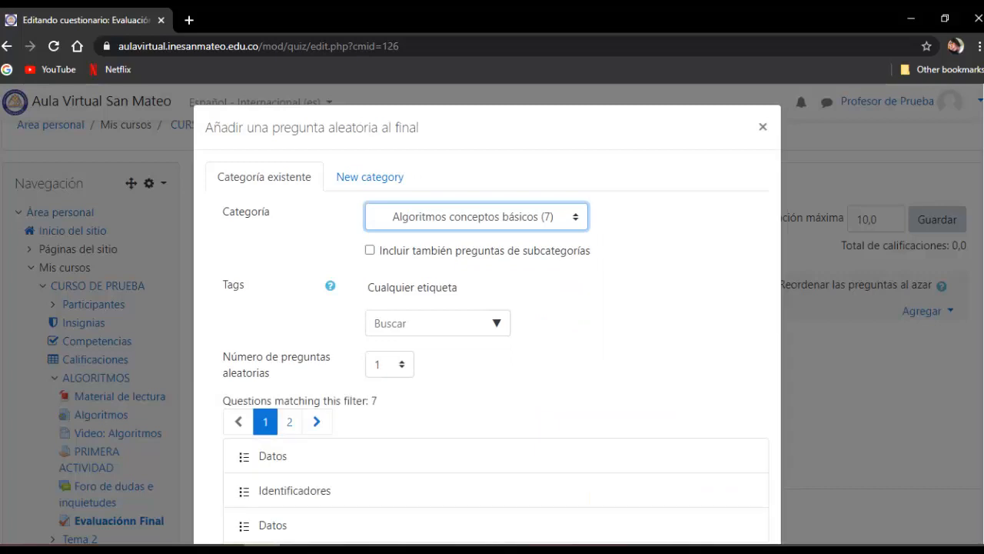
scroll(487, 313, "down", 1)
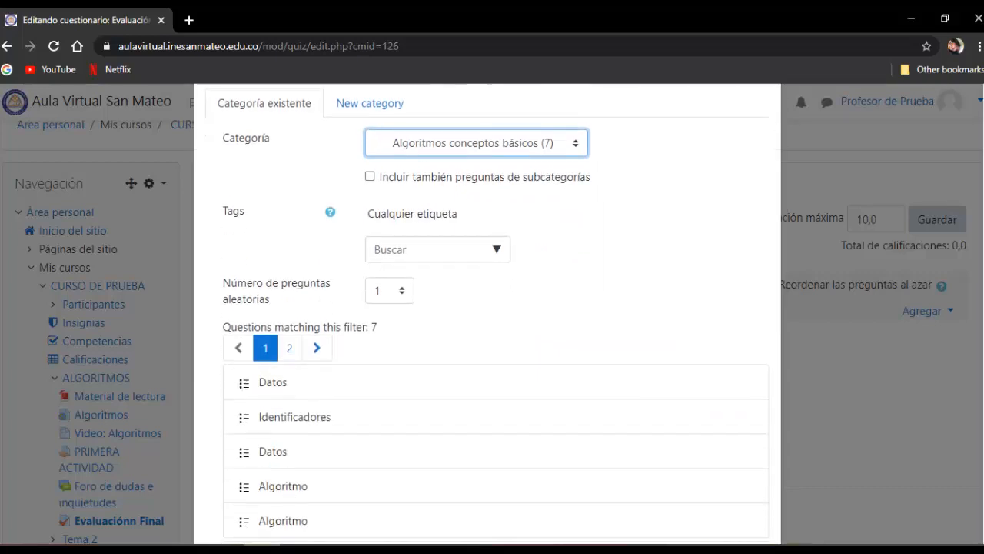
scroll(488, 313, "down", 1)
scroll(487, 314, "up", 2)
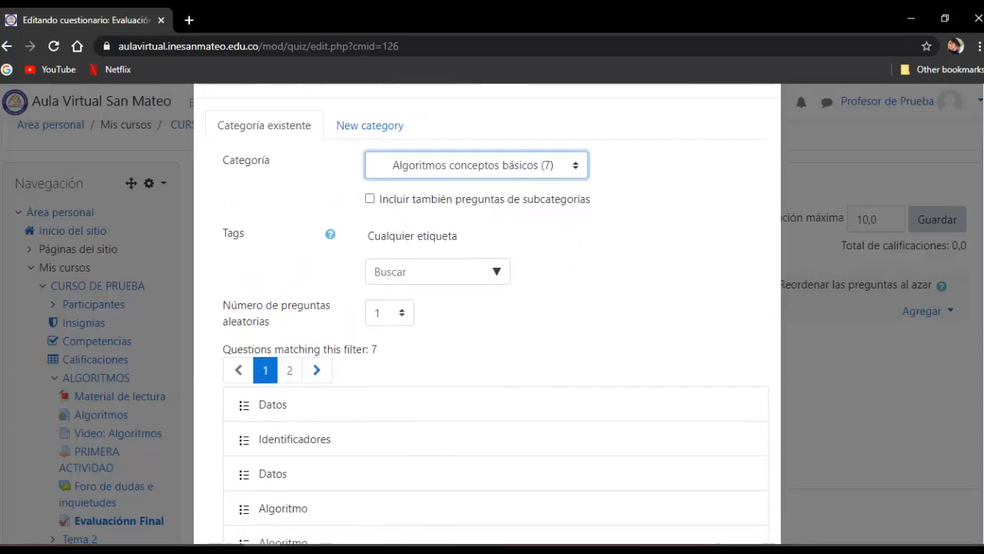
left_click(390, 351)
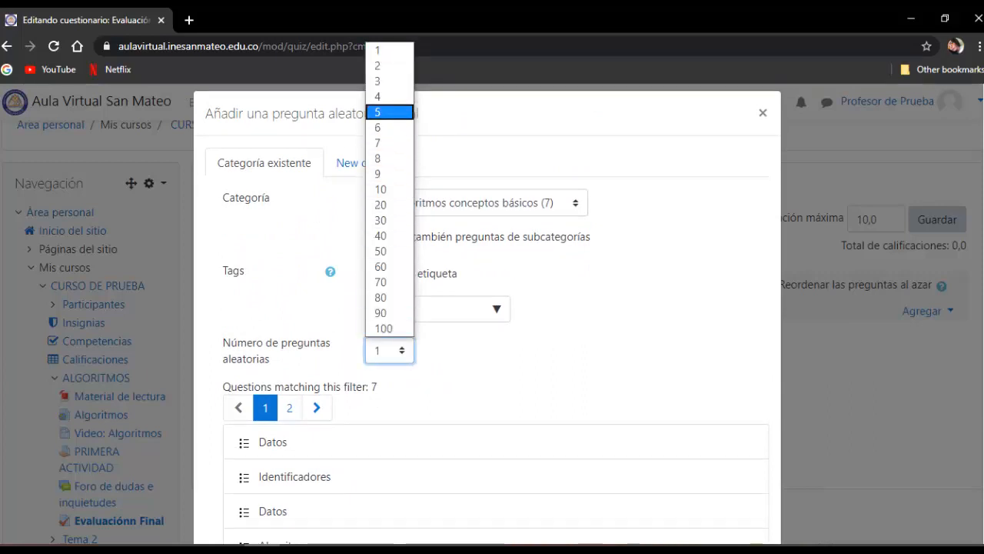
left_click(390, 82)
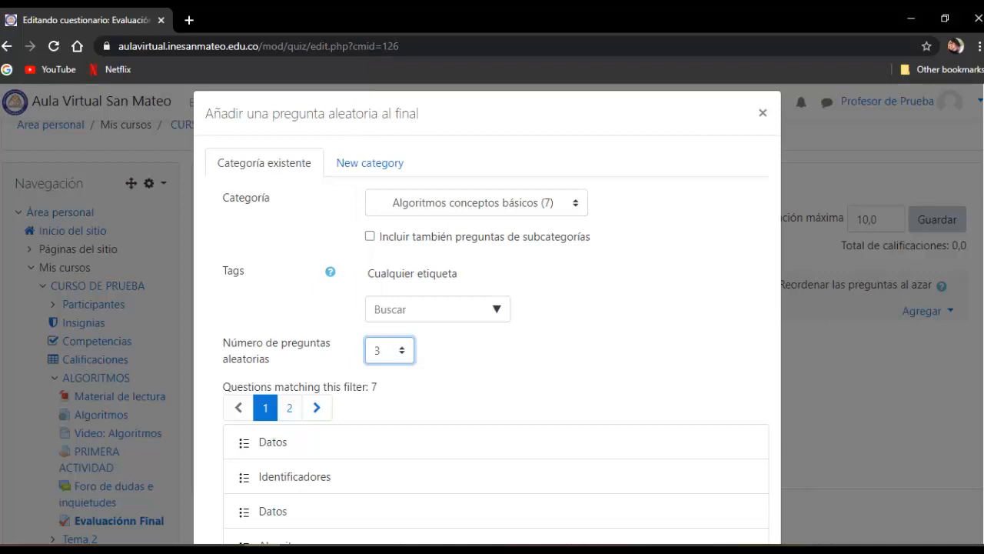
scroll(488, 307, "down", 2)
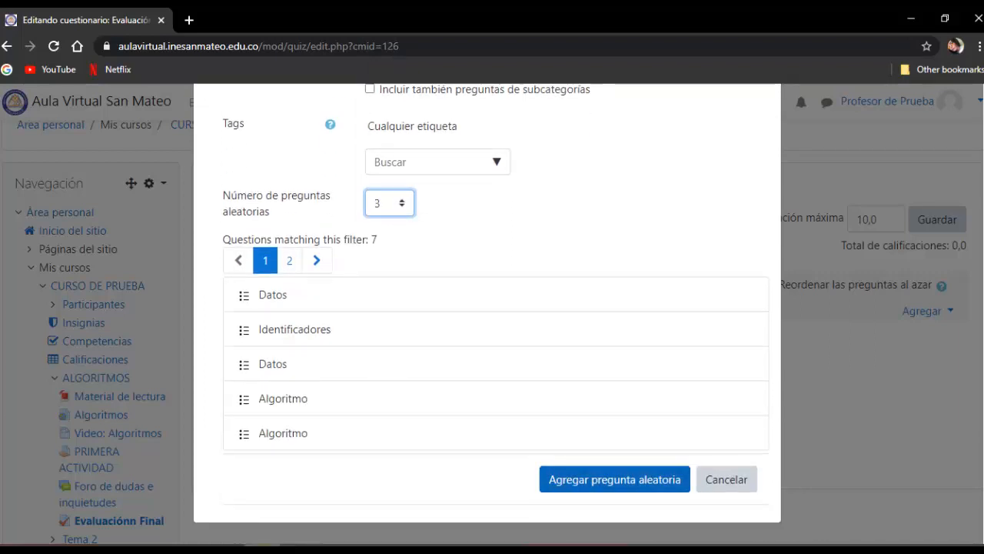
left_click(615, 479)
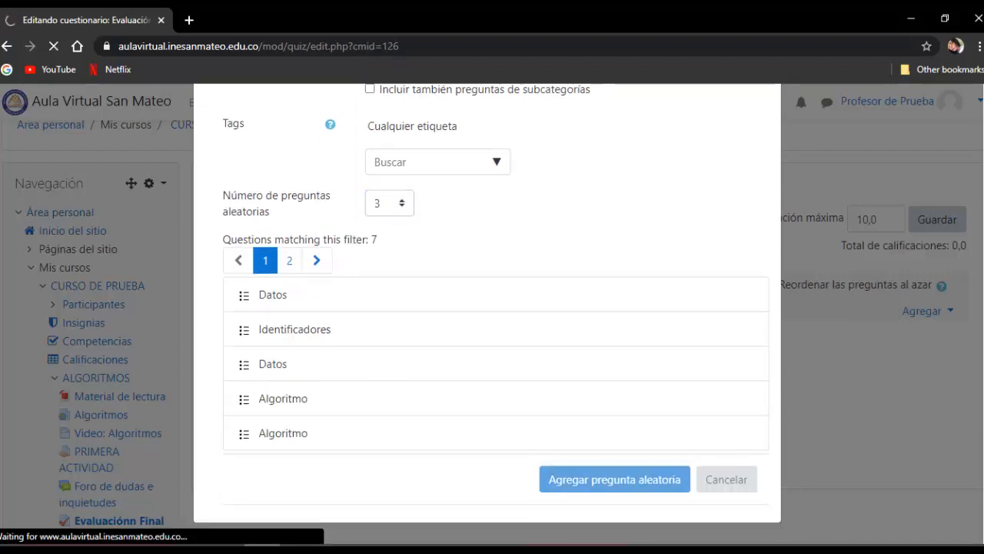
scroll(492, 307, "down", 3)
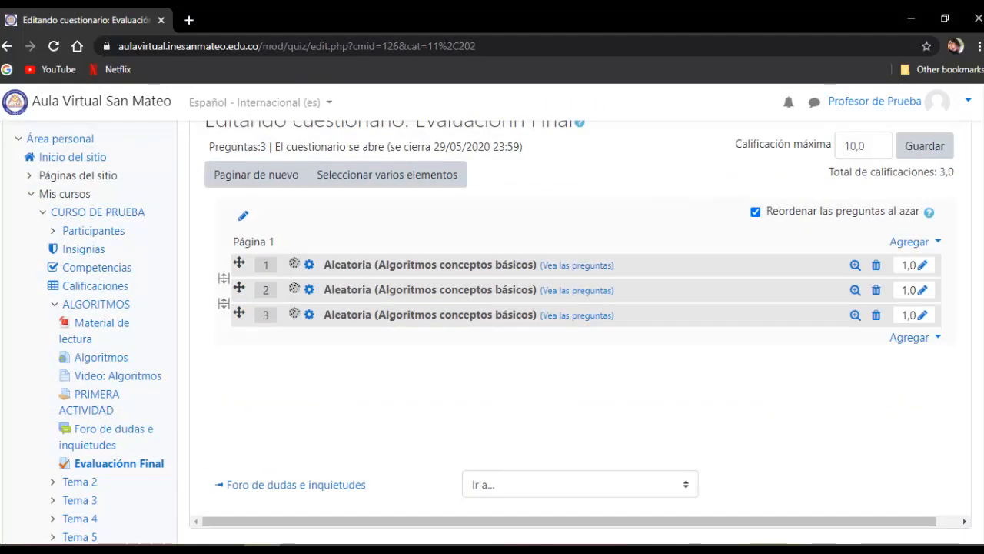
- Add 2 random questions from the category Operadores y expresiones to the end of the quiz
left_click(912, 337)
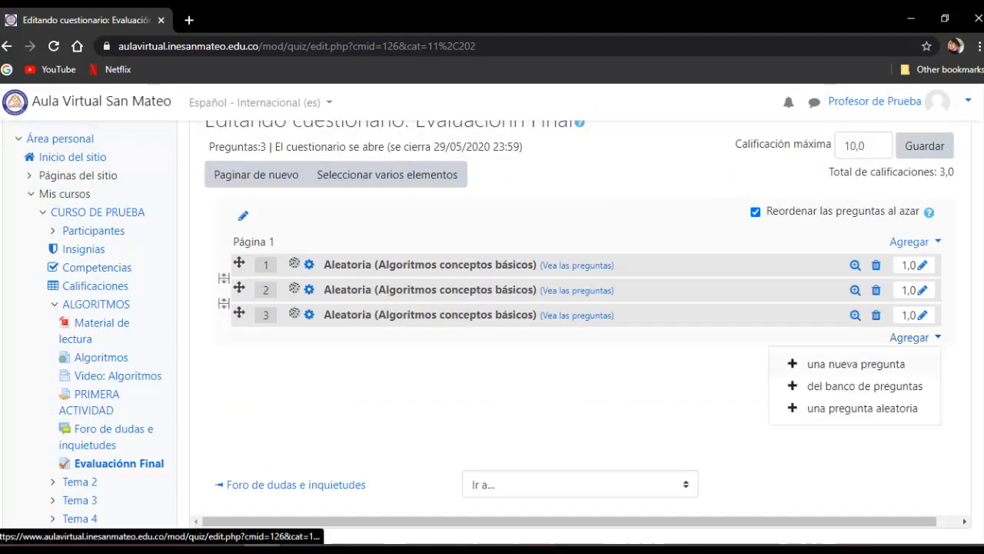
left_click(862, 408)
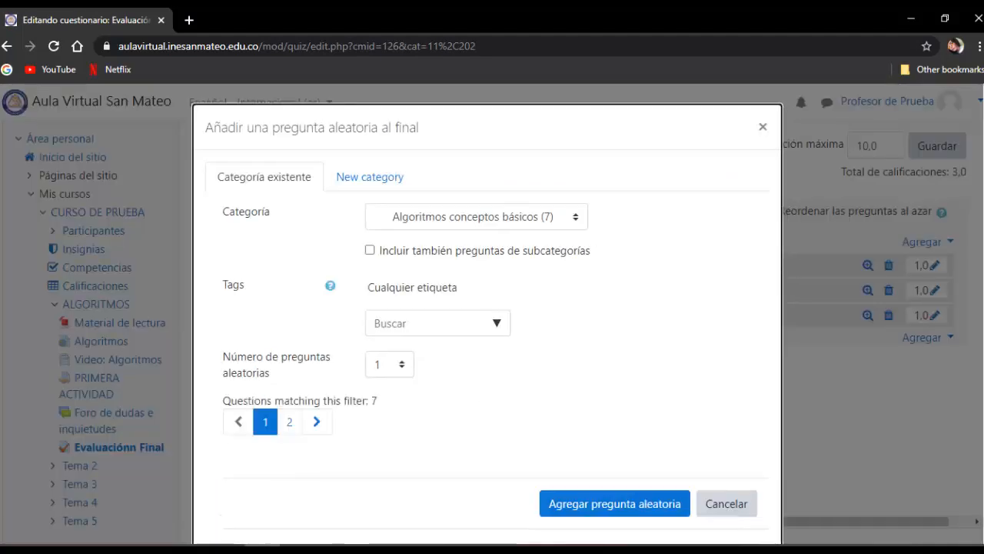
left_click(477, 217)
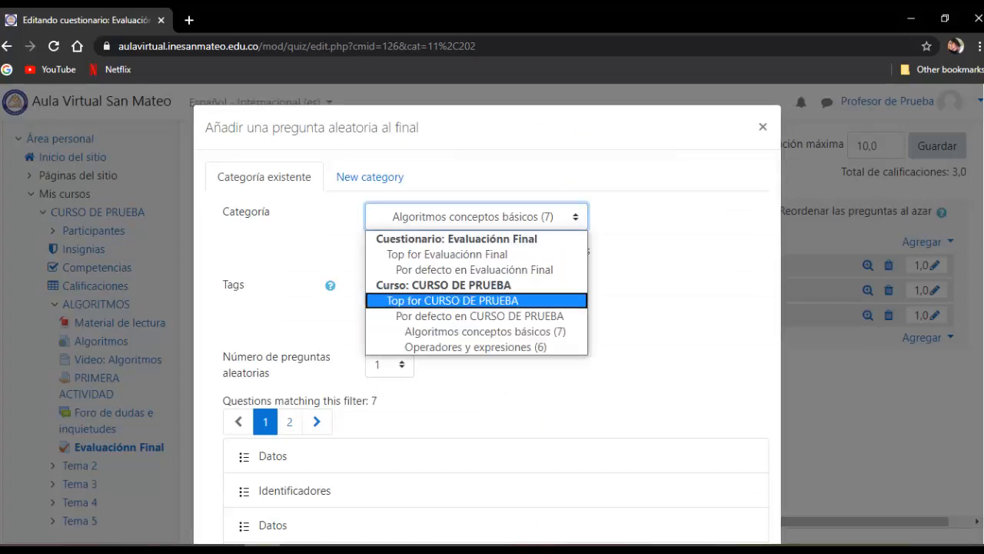
left_click(476, 347)
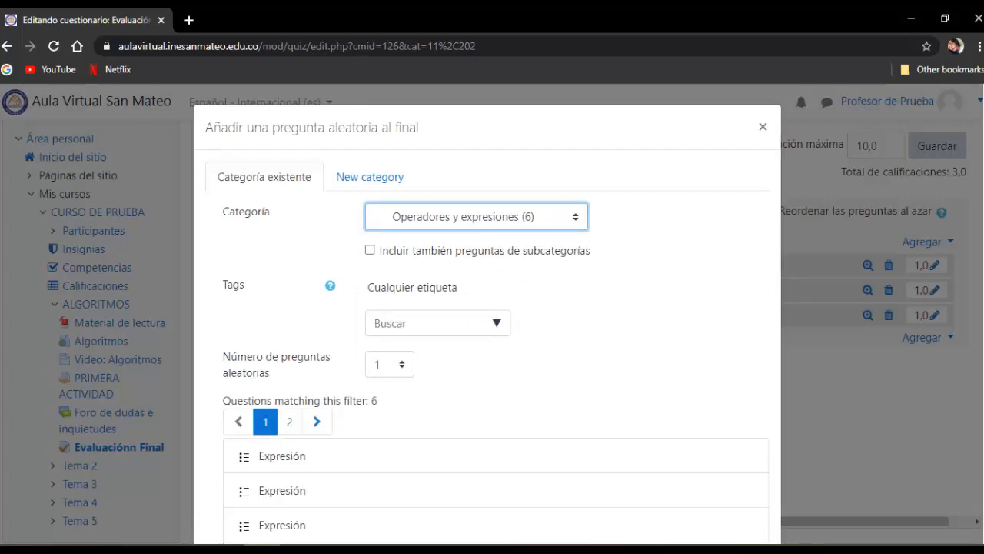
left_click(390, 364)
key("Up")
key("Up")
key("Up")
key("Up")
key("Up")
key("Up")
key("Up")
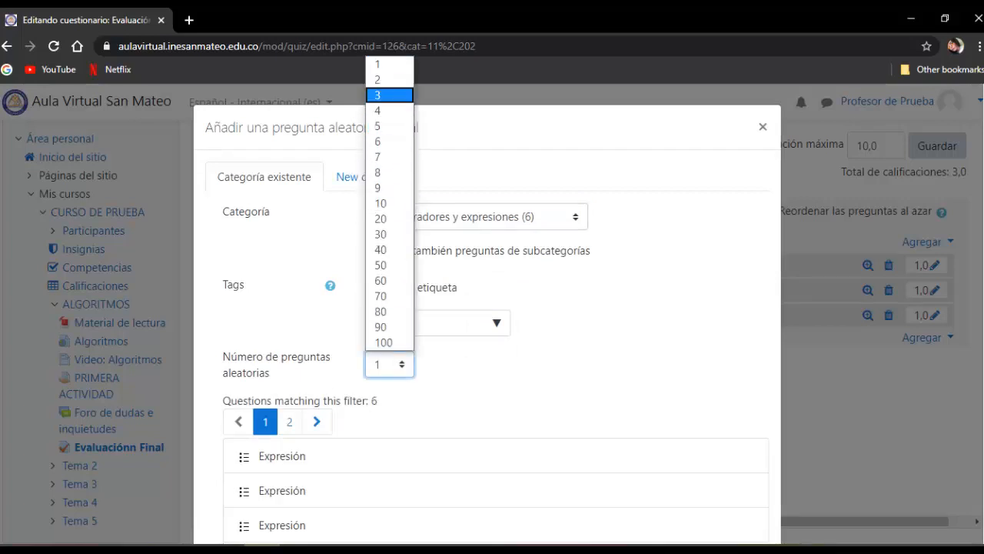
key("Return")
scroll(486, 346, "down", 2)
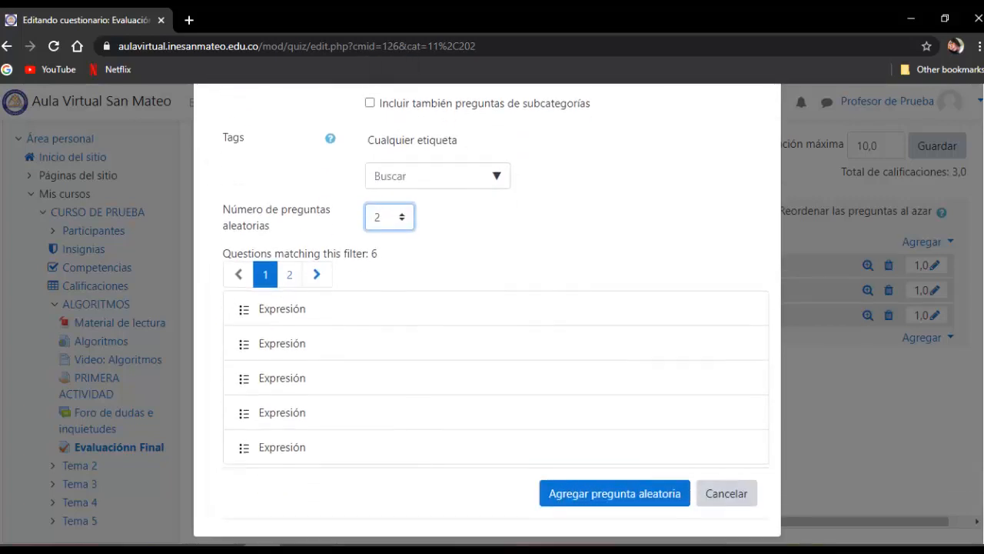
left_click(614, 493)
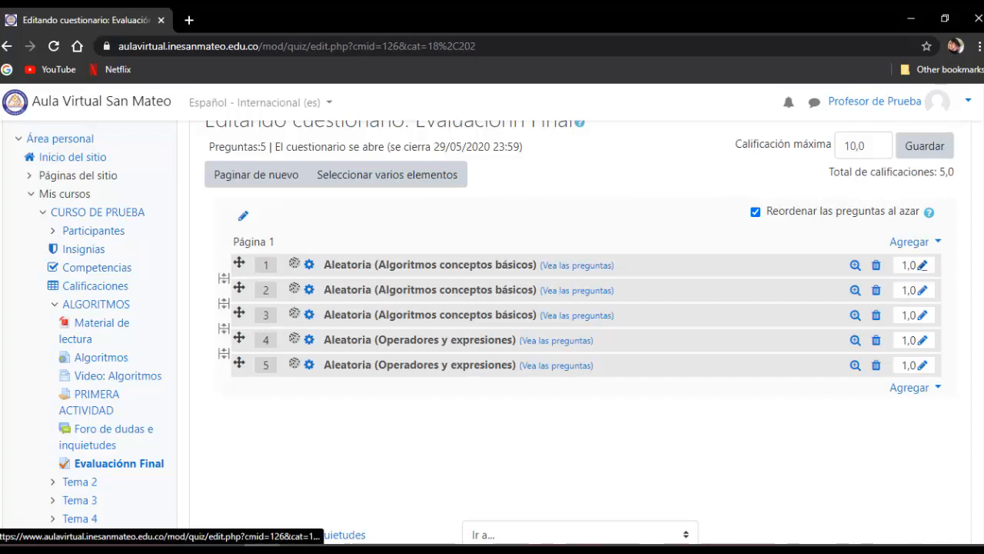
- Set the mark of each of the three random Algoritmos conceptos básicos questions to 2
left_click(922, 265)
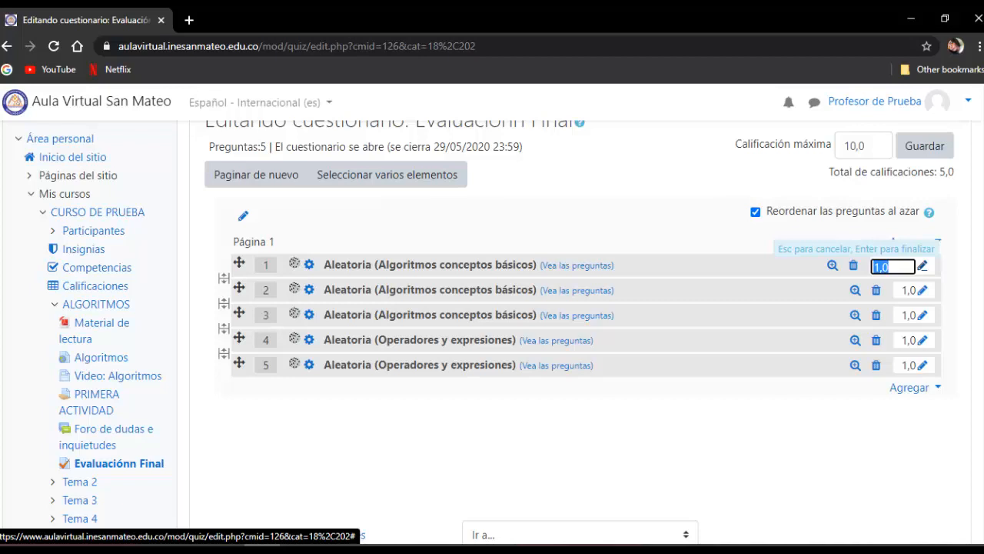
type("2")
key("Return")
left_click(923, 291)
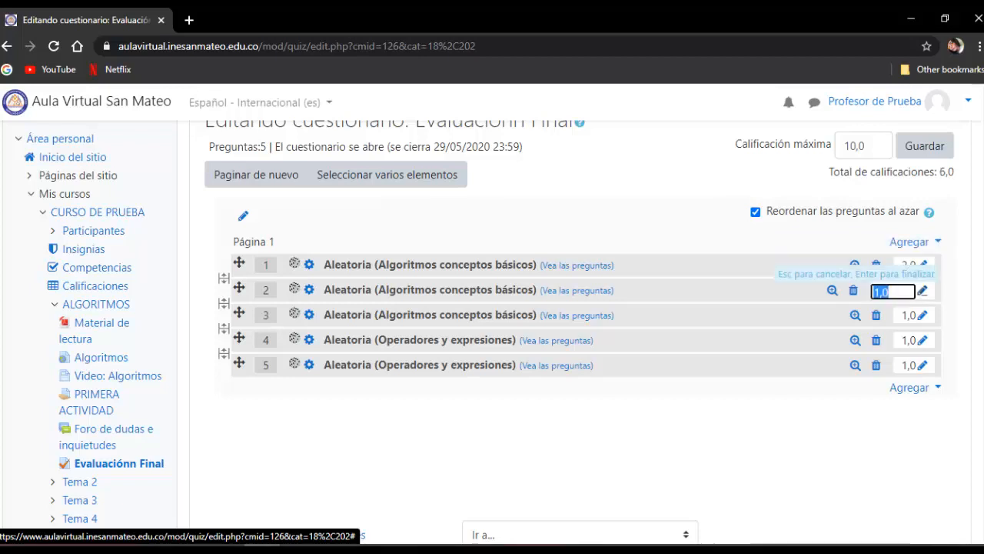
type("2")
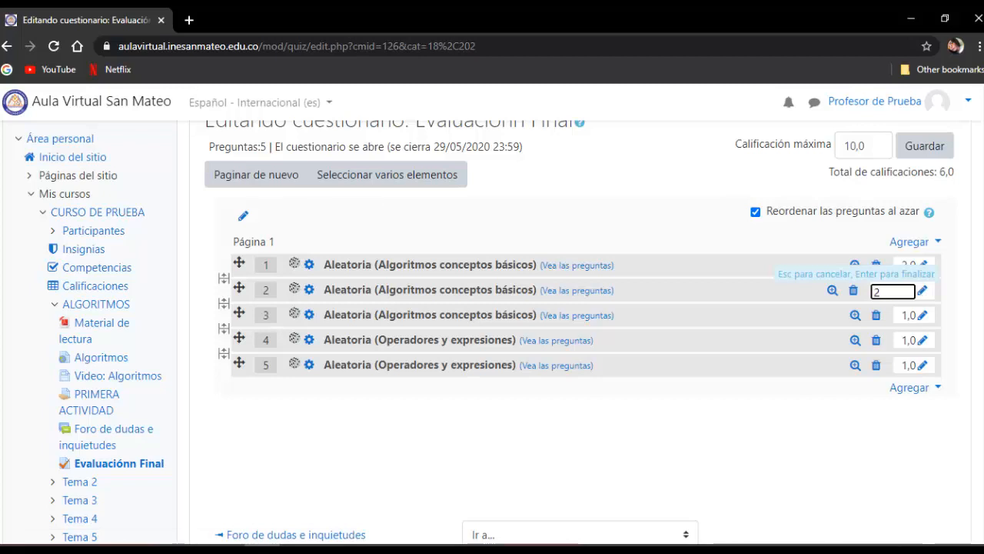
key("Return")
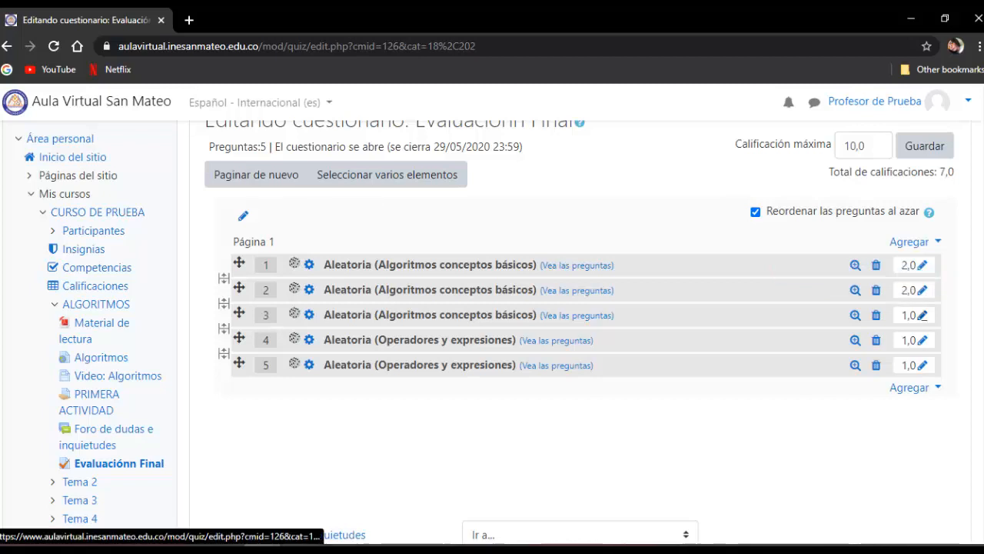
left_click(922, 315)
type("2")
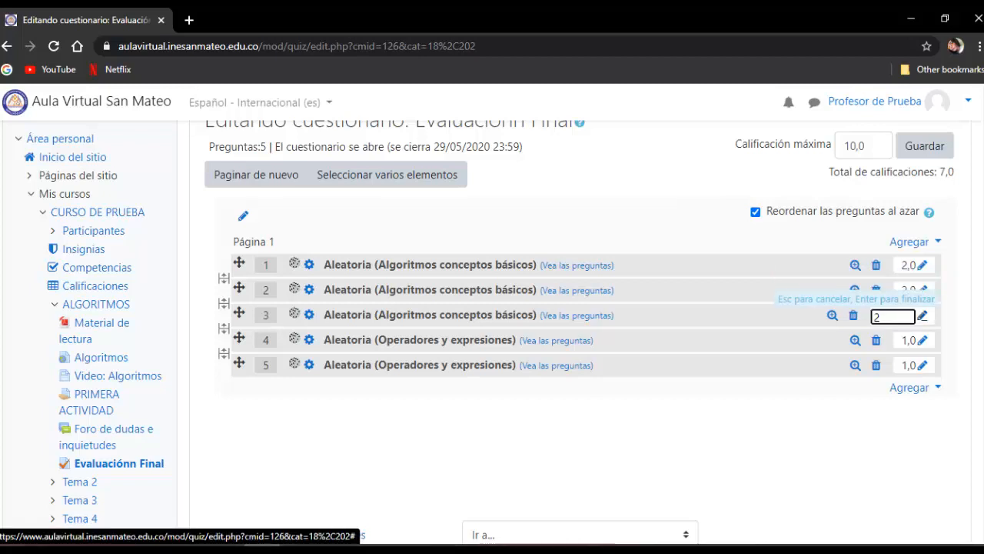
key("Return")
- Set the mark of both random Operadores y expresiones questions to 2
left_click(923, 341)
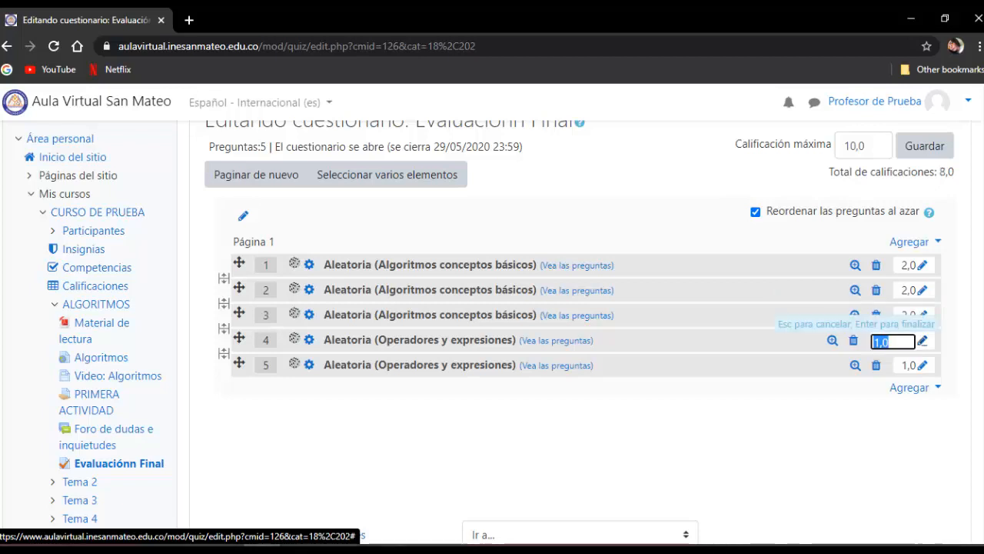
type("2")
key("Return")
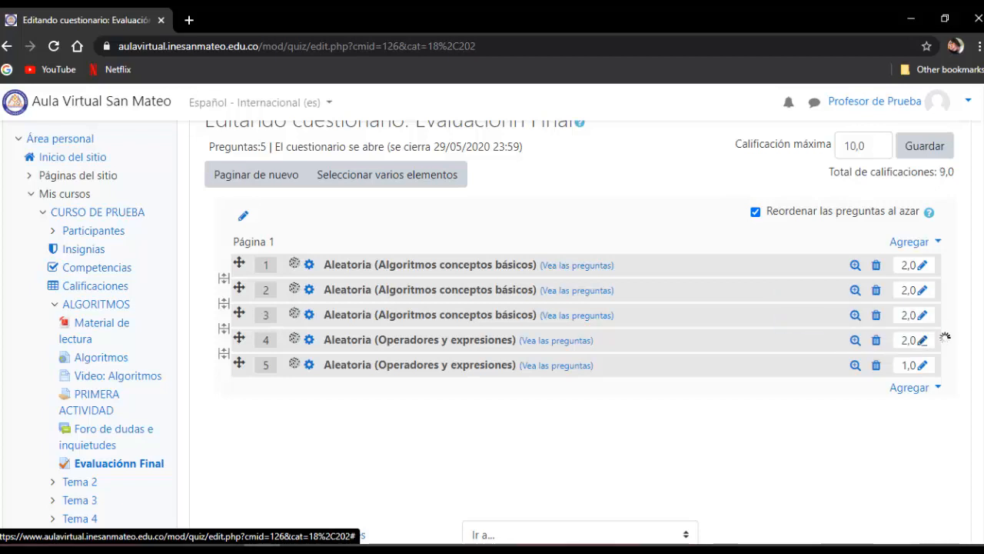
left_click(923, 365)
type("2")
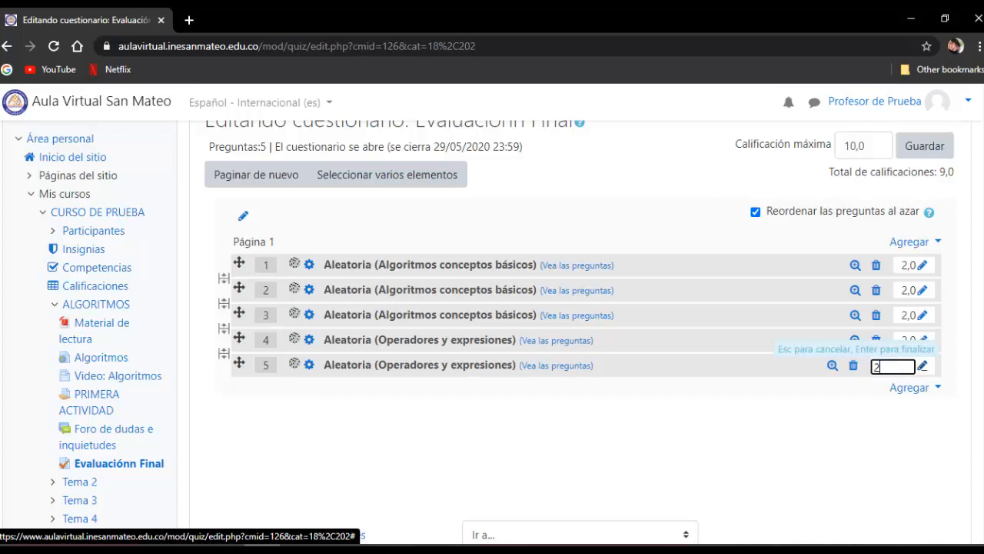
key("Return")
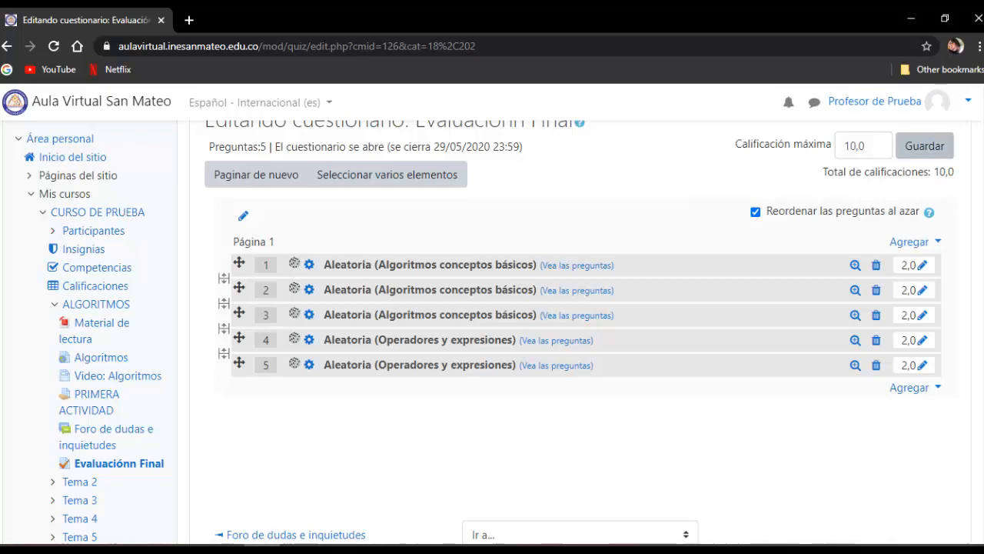
- Save the quiz's maximum grade and check over the question list
left_click(924, 146)
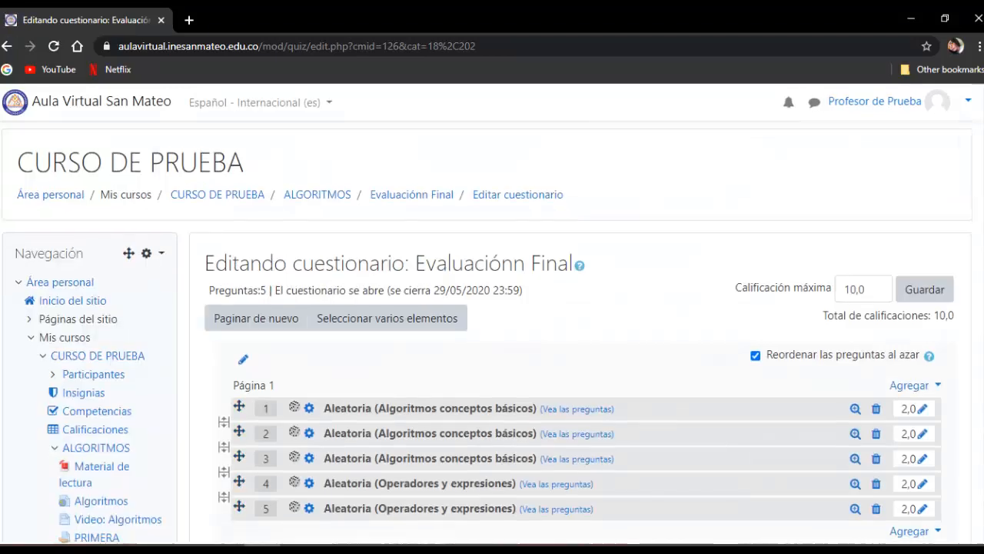
scroll(573, 346, "down", 2)
scroll(573, 346, "up", 2)
scroll(573, 346, "down", 1)
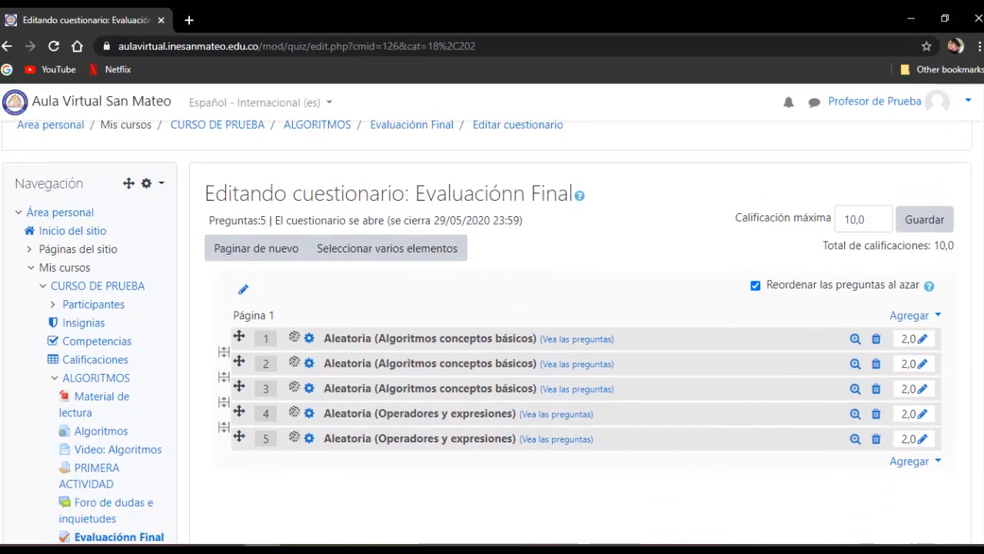
scroll(573, 346, "up", 1)
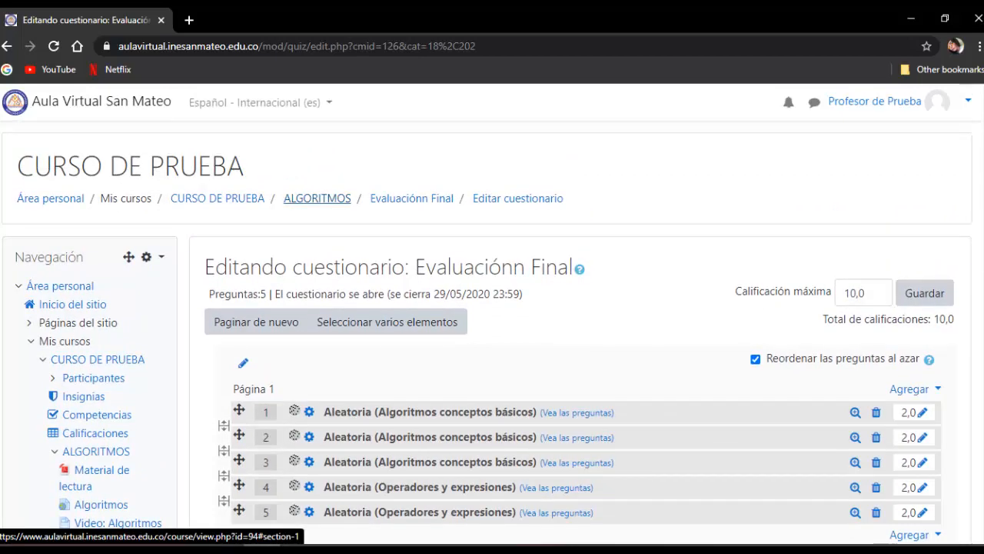
- Open the Evaluaciónn Final quiz from the ALGORITMOS section and start a preview attempt to look through its questions
left_click(316, 198)
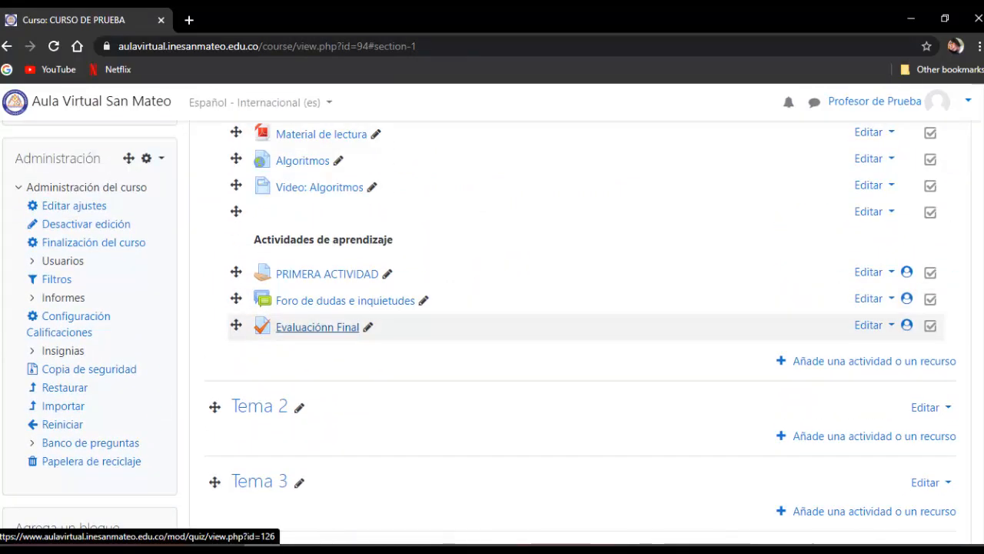
left_click(318, 327)
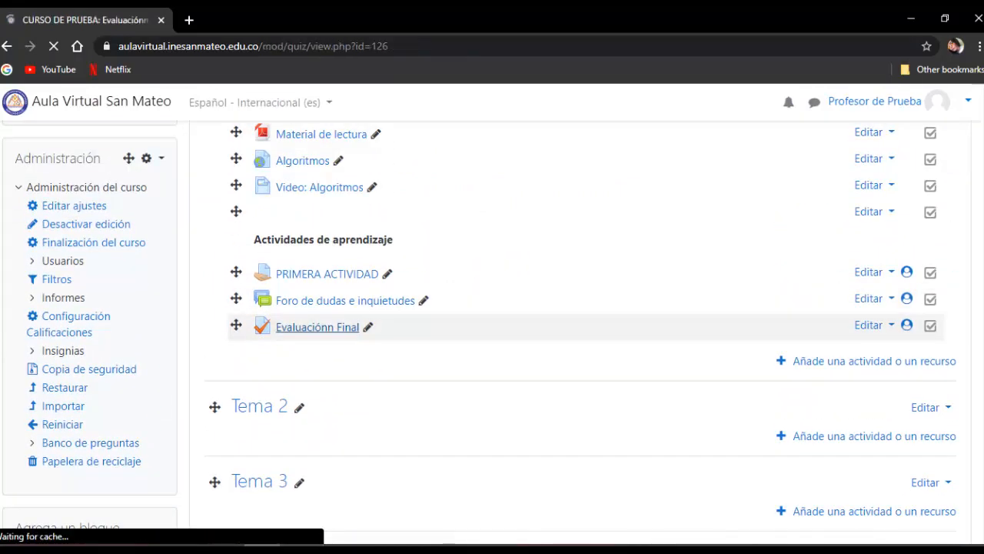
scroll(579, 360, "down", 2)
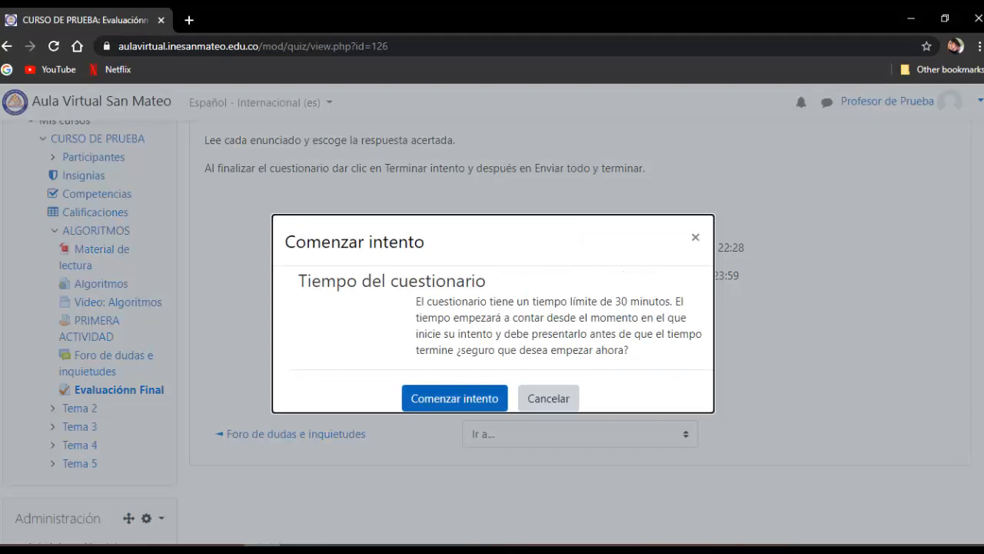
left_click(454, 398)
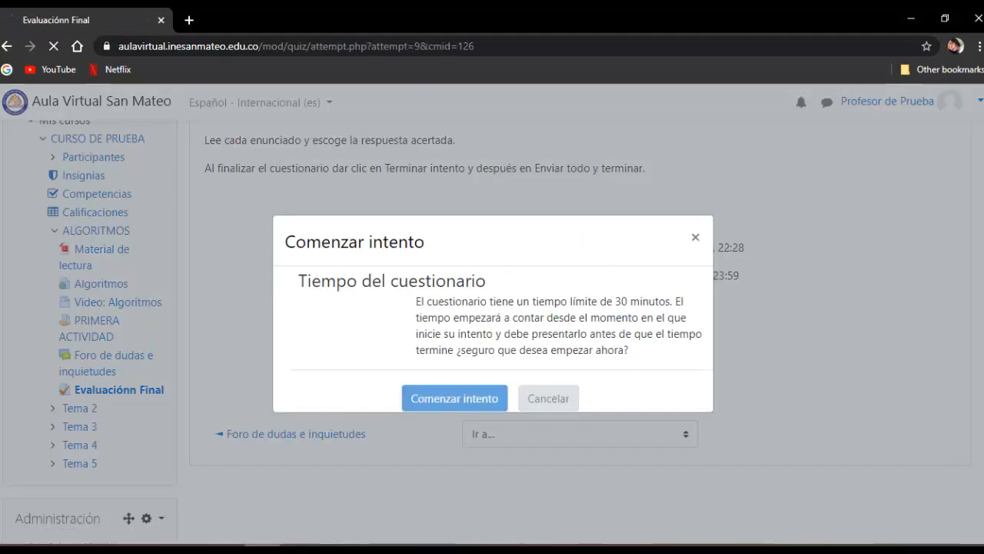
scroll(492, 331, "down", 6)
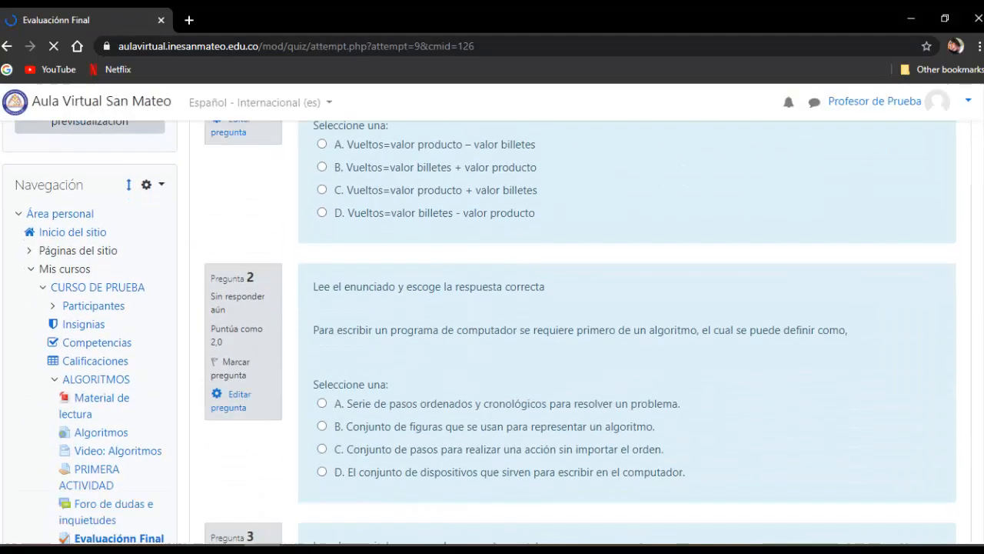
scroll(627, 331, "down", 15)
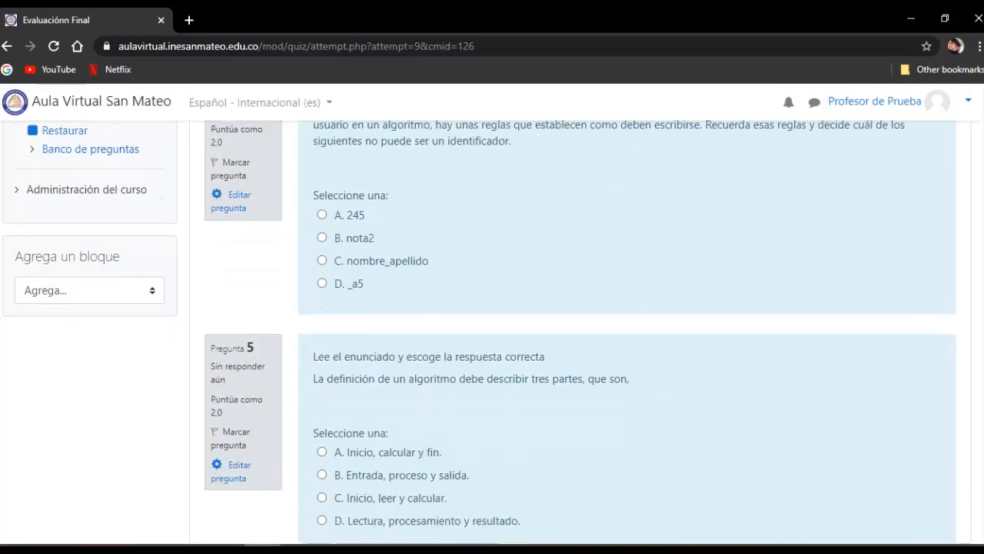
- Answer question 1 with option A (valor producto – valor billetes) and question 2 with option B (Conjunto de figuras) in the preview attempt
scroll(627, 331, "up", 15)
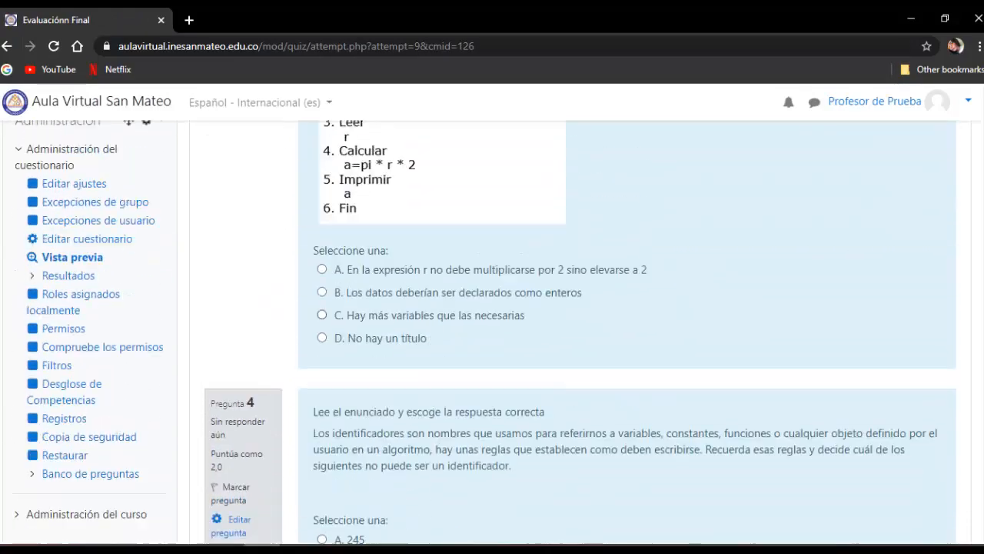
scroll(627, 331, "up", 5)
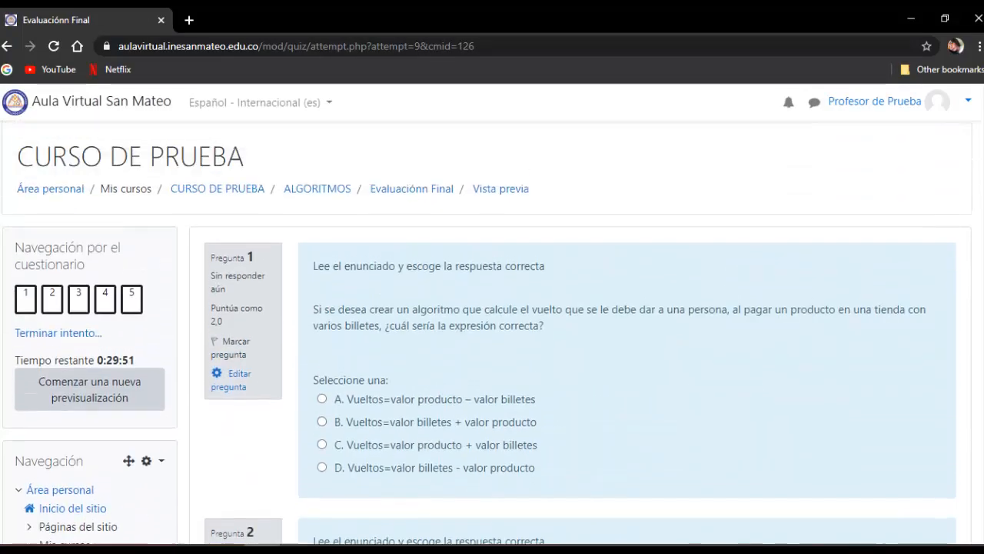
scroll(626, 331, "down", 4)
scroll(627, 331, "down", 15)
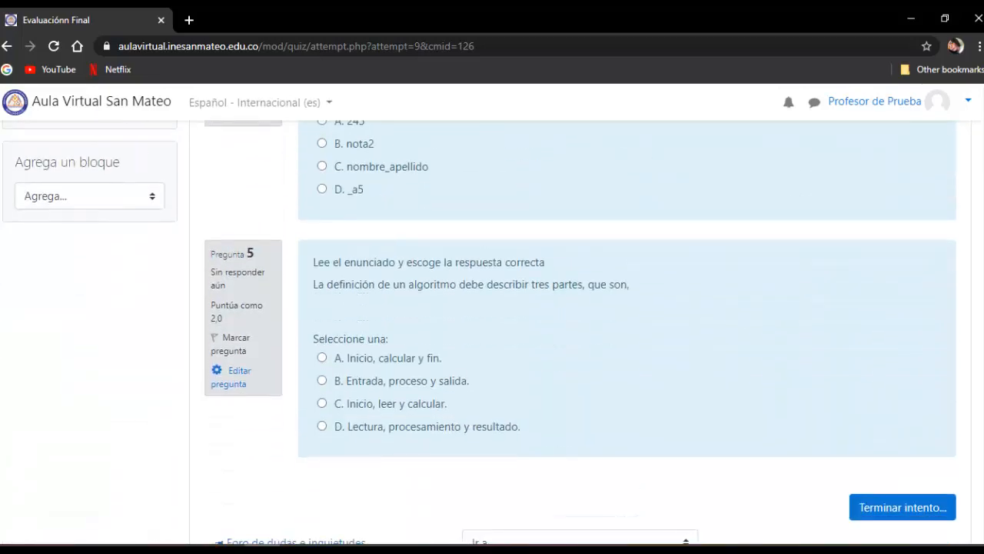
scroll(627, 330, "up", 15)
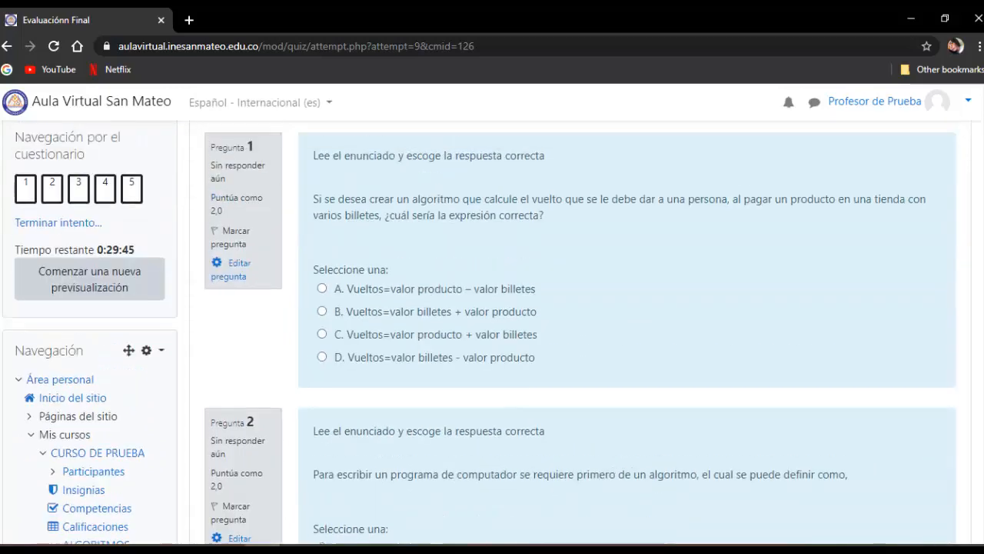
scroll(626, 331, "up", 1)
left_click(321, 335)
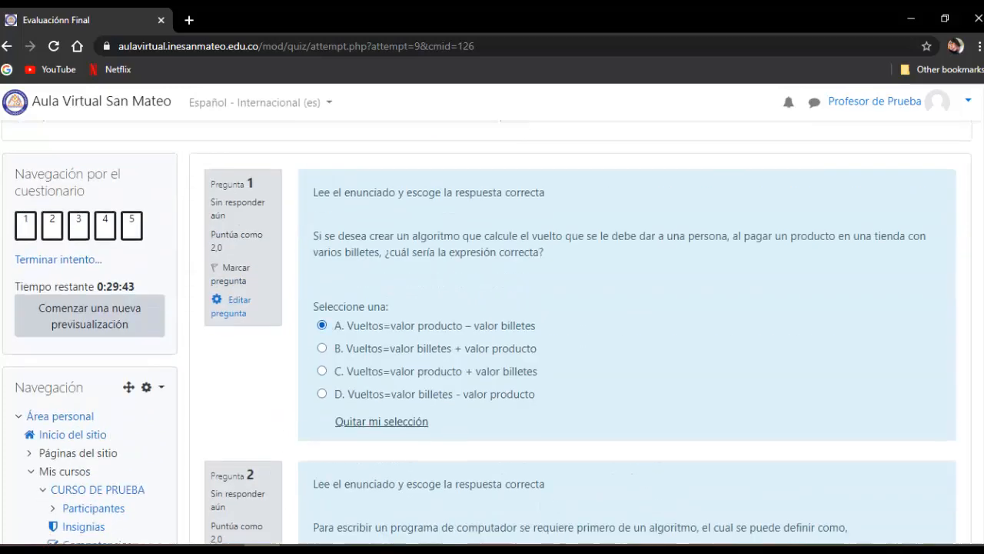
scroll(323, 335, "down", 3)
left_click(321, 412)
scroll(323, 413, "down", 6)
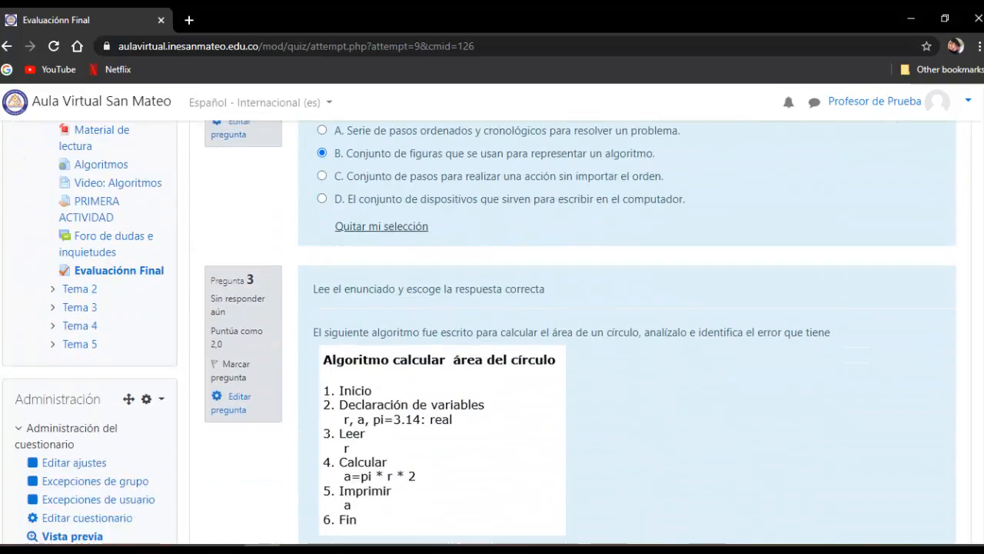
- Answer question 3 with option A (elevarse a 2), question 4 with A (245) and question 5 with B (Entrada, proceso y salida)
scroll(627, 330, "down", 1)
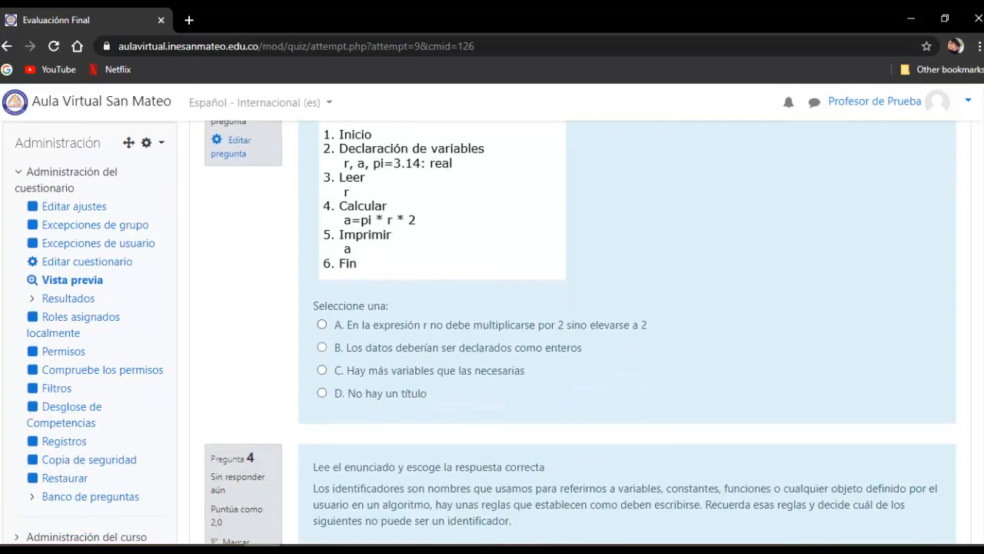
left_click(321, 325)
scroll(323, 325, "down", 4)
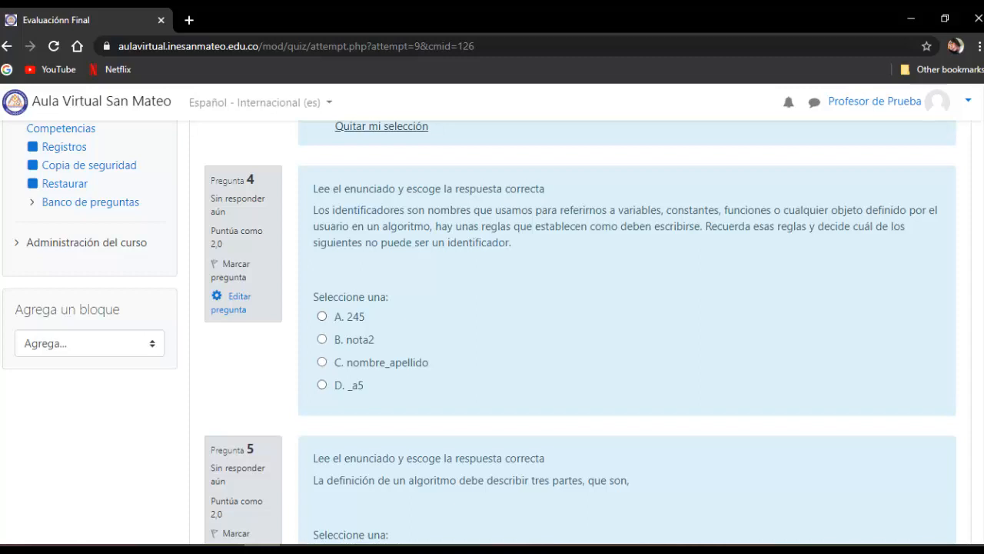
left_click(321, 316)
scroll(323, 316, "down", 4)
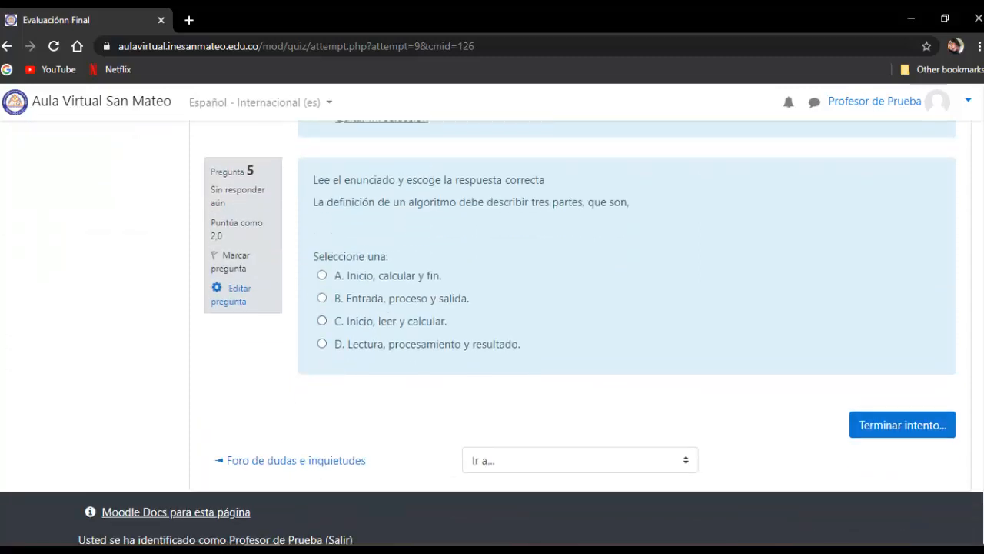
left_click(322, 298)
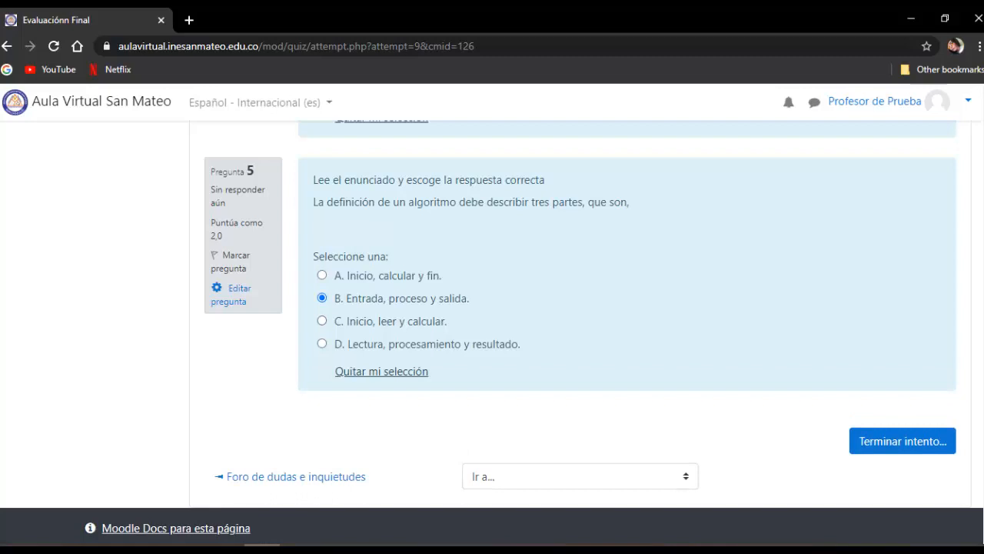
- Finish the preview attempt and submit all its answers, confirming the final submission
left_click(902, 440)
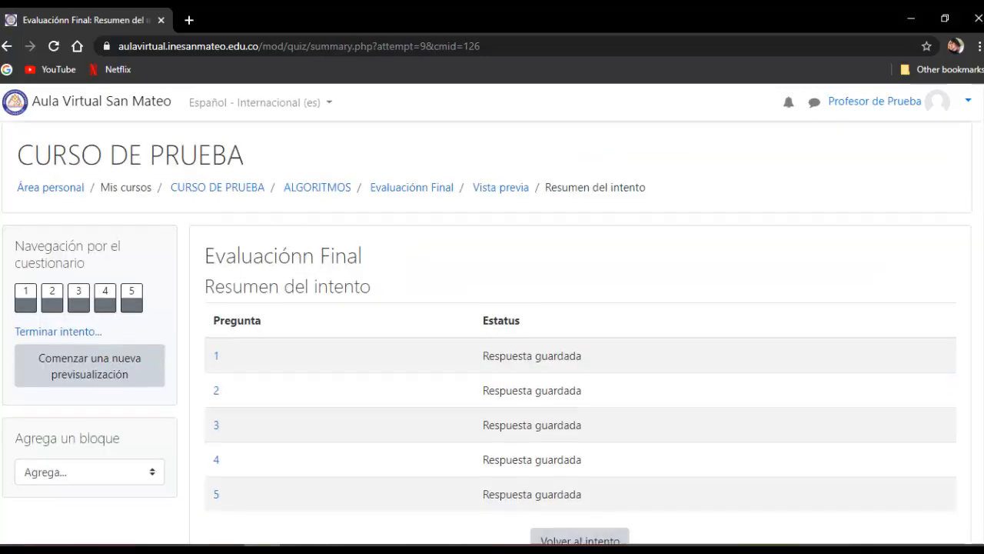
scroll(492, 308, "down", 4)
left_click(579, 349)
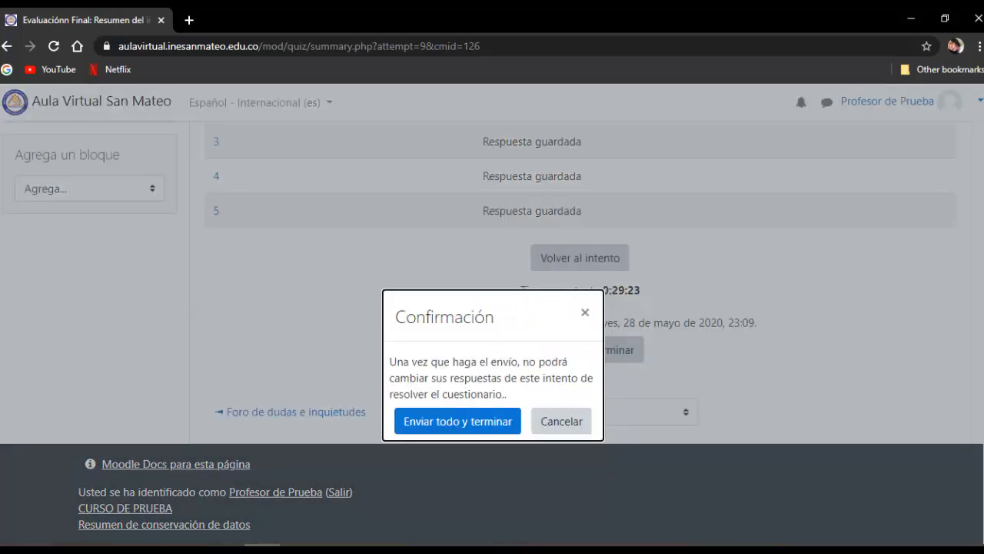
left_click(458, 421)
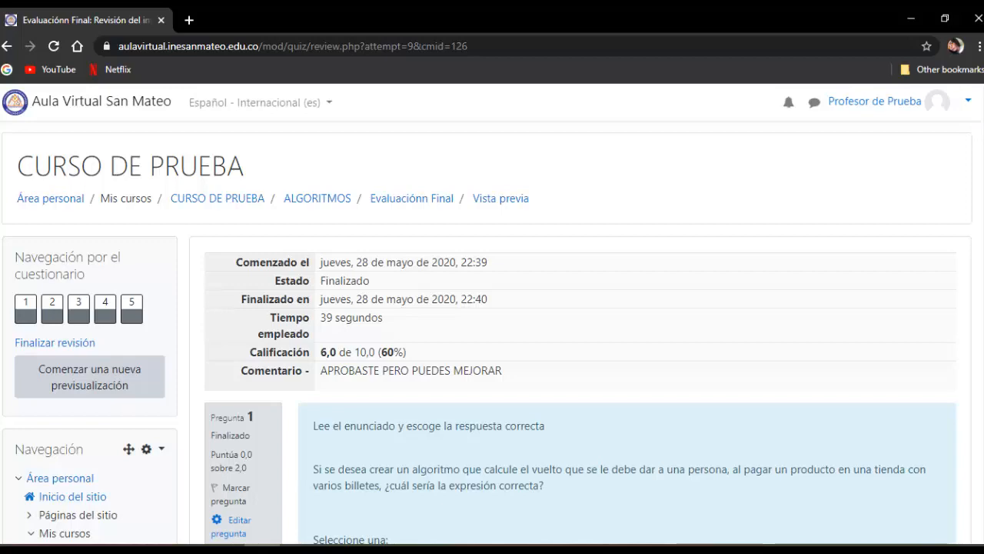
- Review the finished attempt's grade and feedback comment, and check the score given to each question
scroll(486, 334, "down", 1)
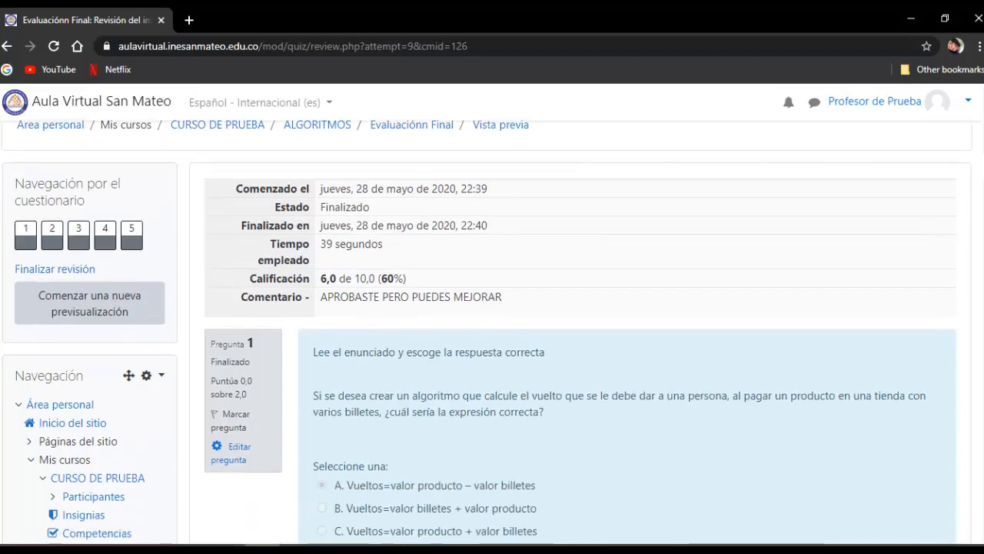
scroll(487, 334, "down", 3)
scroll(486, 334, "up", 3)
left_click_drag(320, 278, 502, 297)
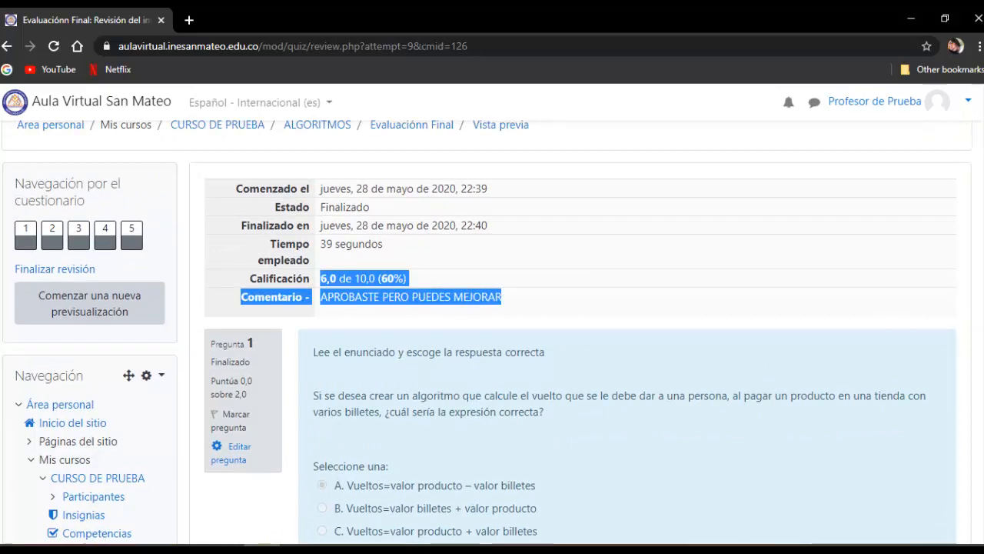
scroll(487, 334, "down", 9)
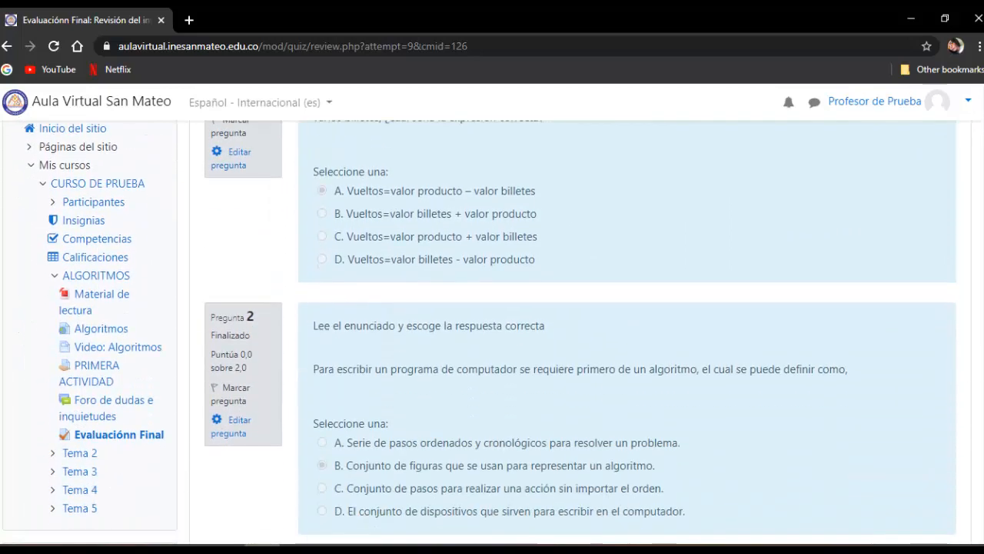
scroll(492, 332, "down", 8)
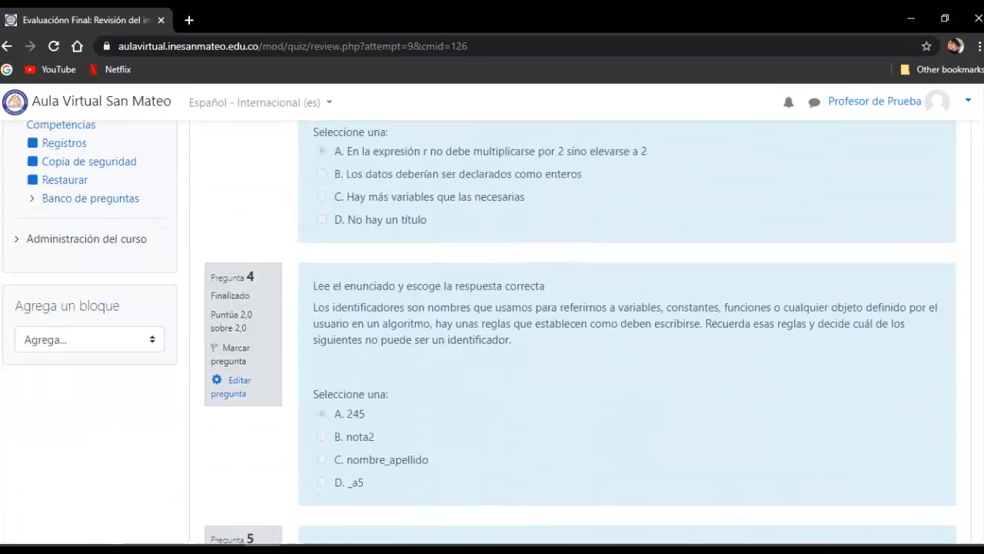
scroll(492, 332, "down", 2)
scroll(492, 333, "up", 10)
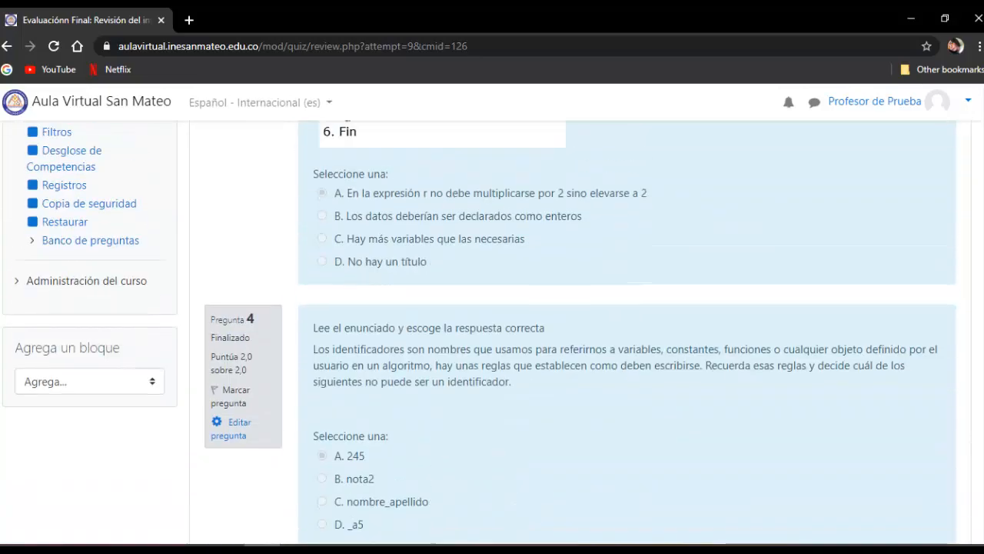